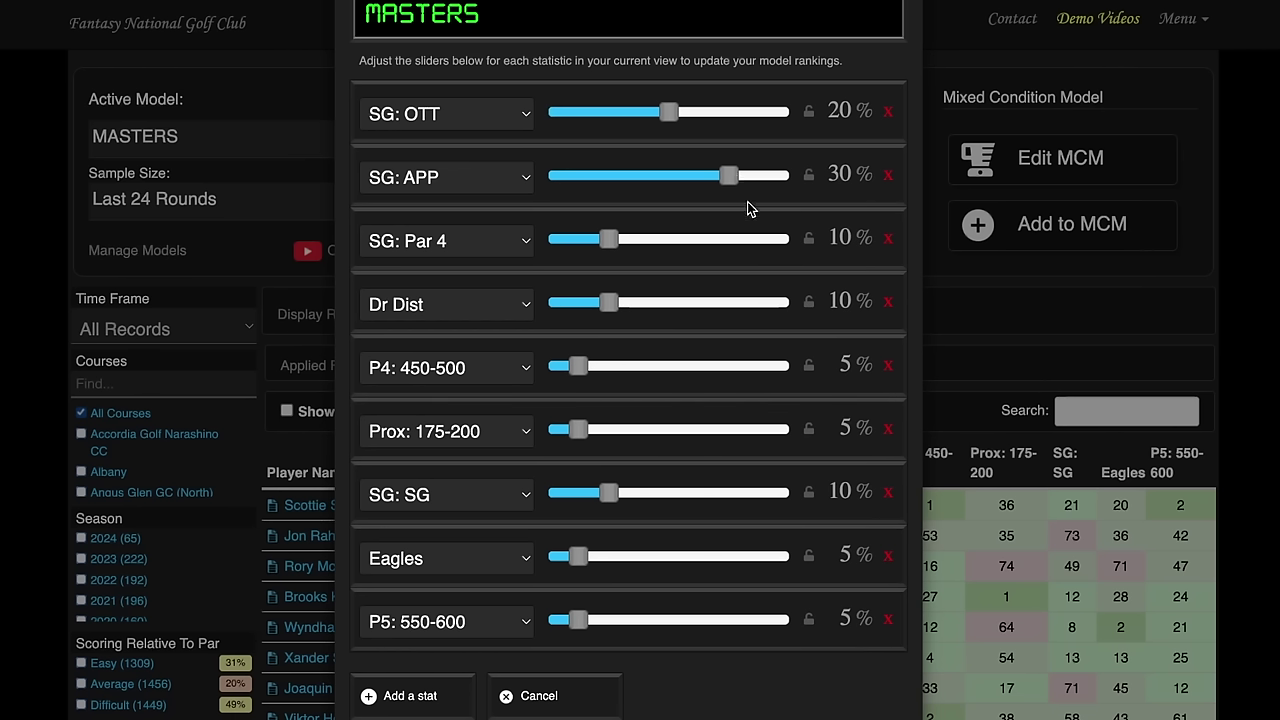
# Raise the SG: APP weight in the MASTERS model to 35% and update the model
pyautogui.scroll(-1, 749, 205)
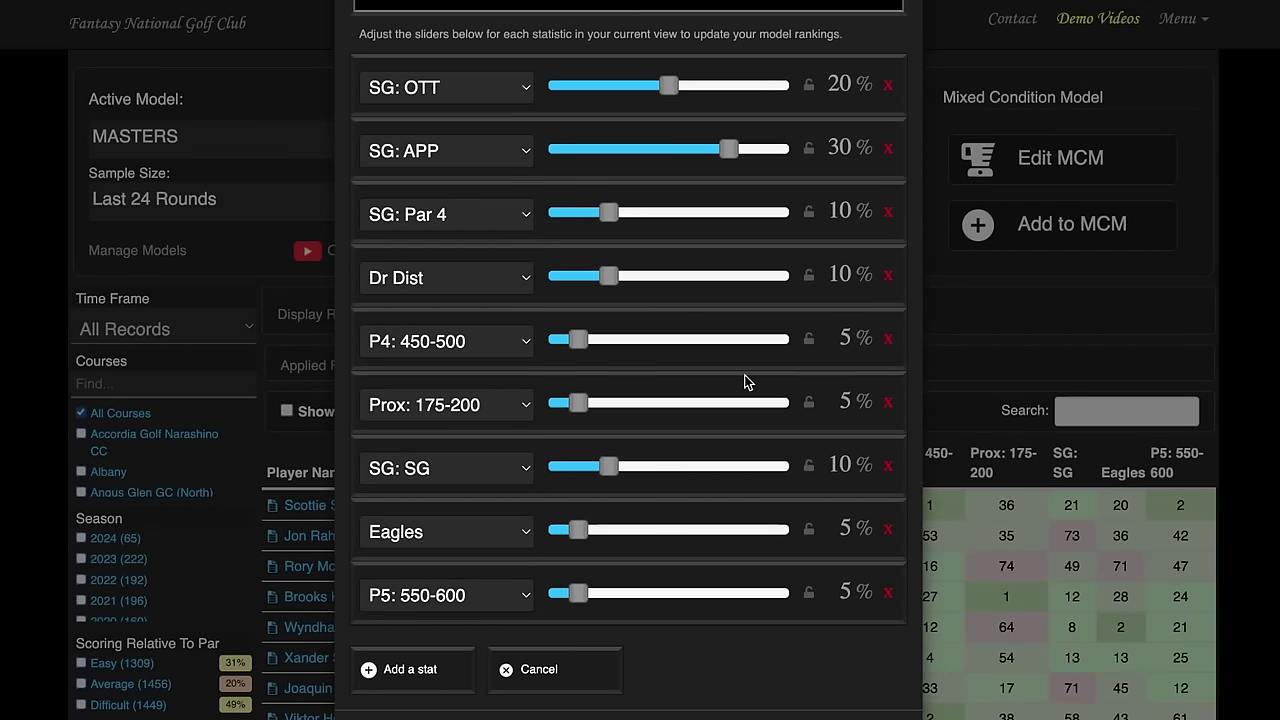
pyautogui.scroll(-2, 752, 378)
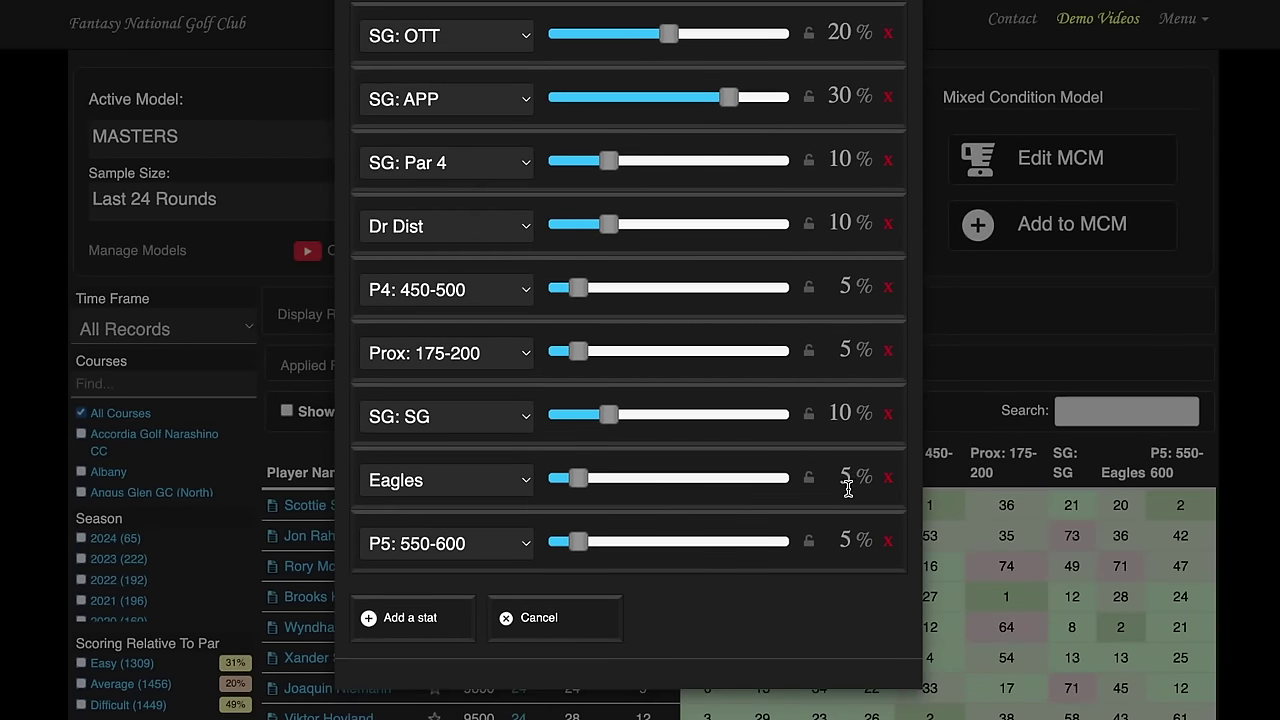
pyautogui.scroll(2, 637, 427)
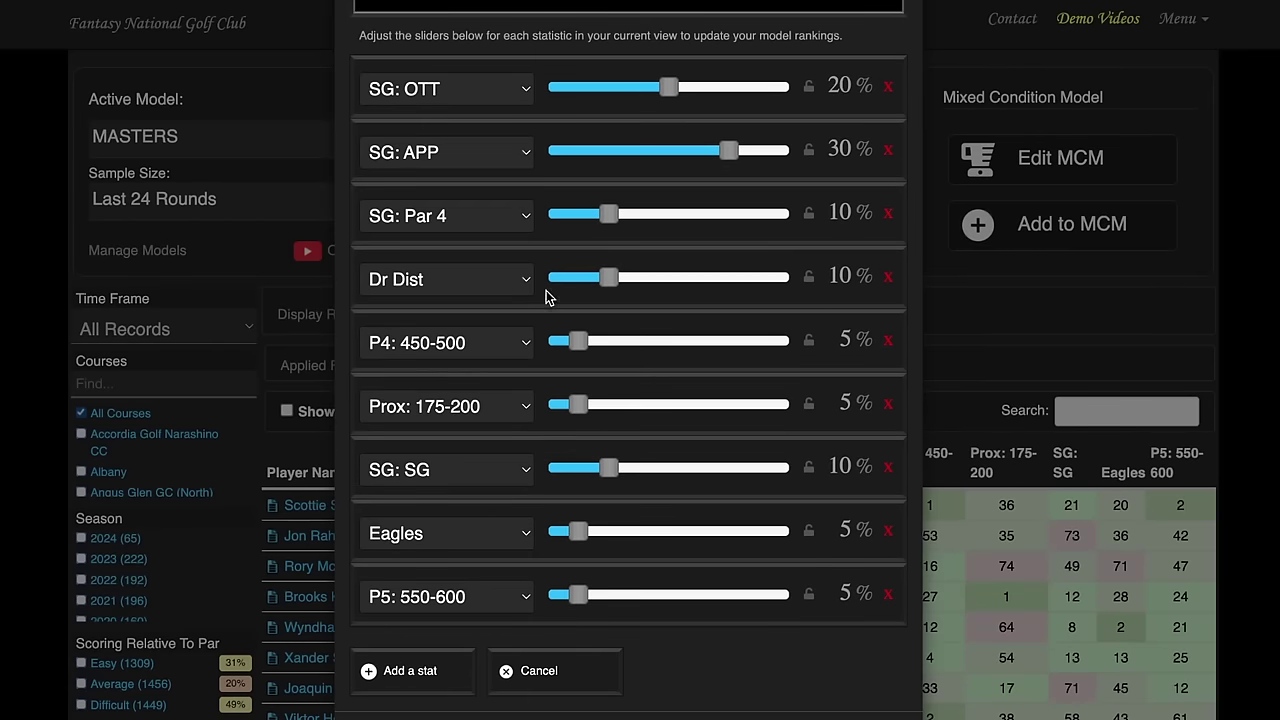
pyautogui.moveTo(726, 157); pyautogui.dragTo(779, 153)
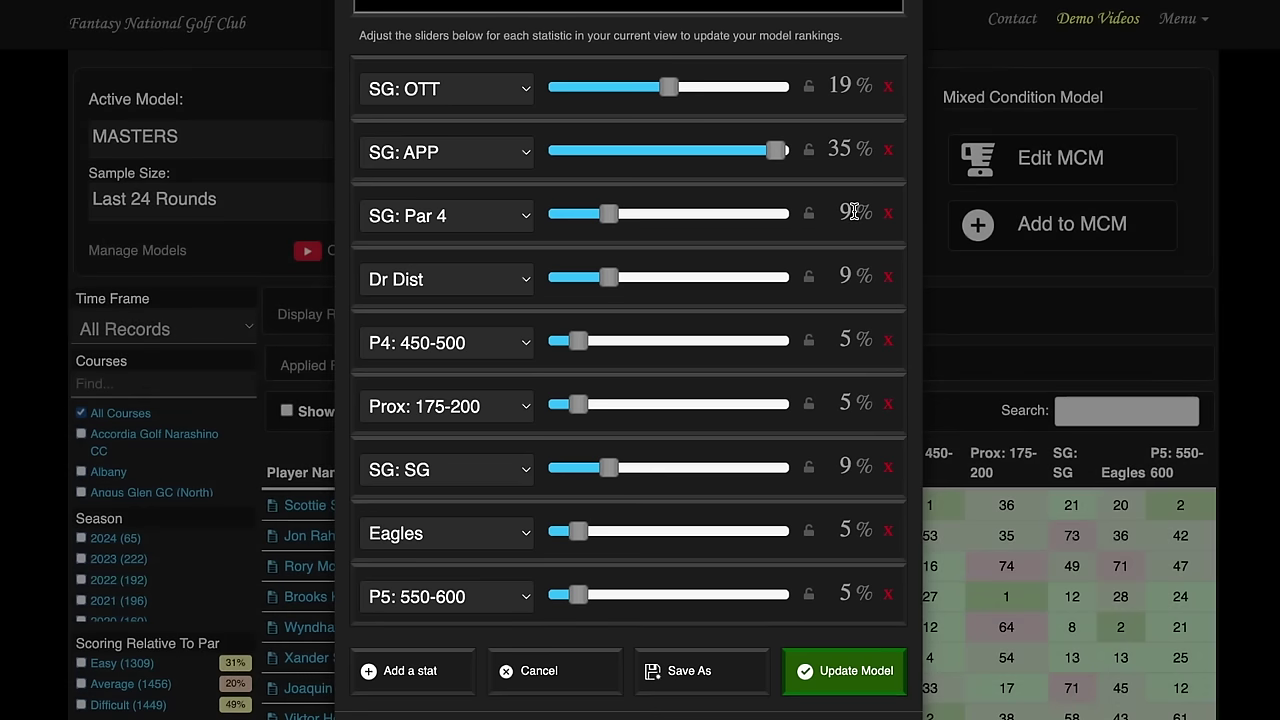
pyautogui.click(856, 674)
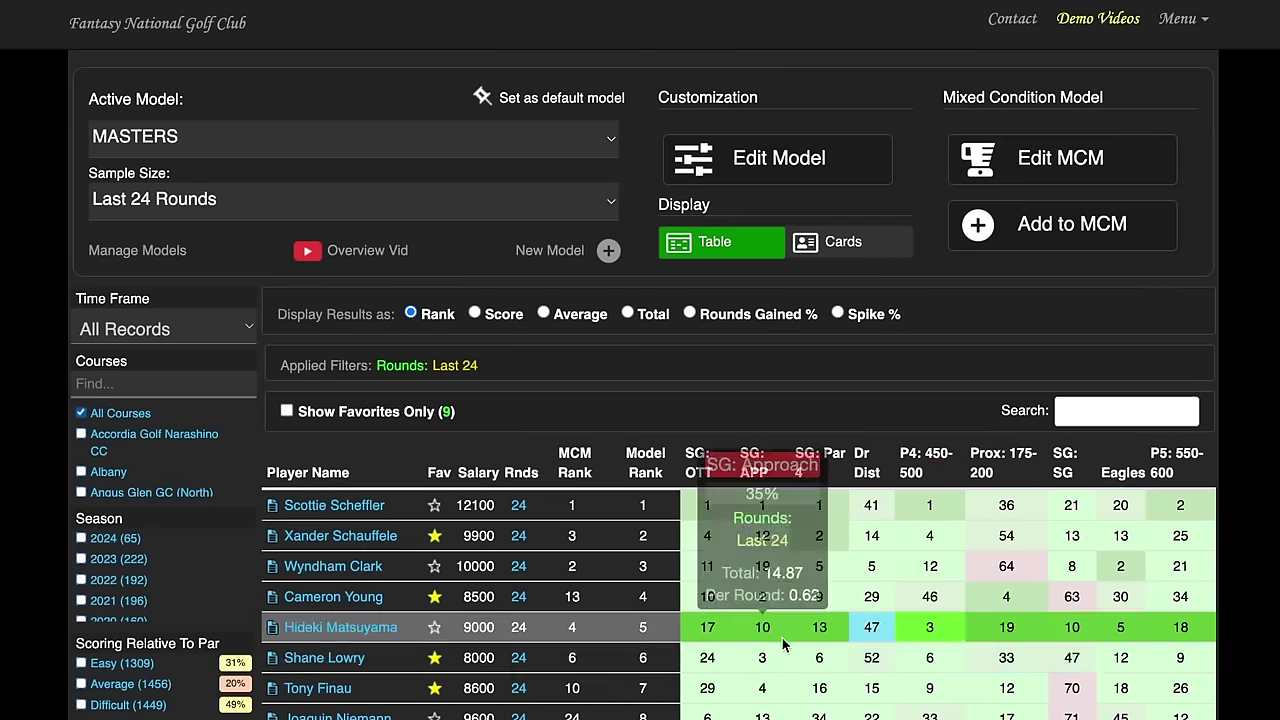
pyautogui.scroll(1, 1122, 397)
pyautogui.scroll(-1, 1110, 308)
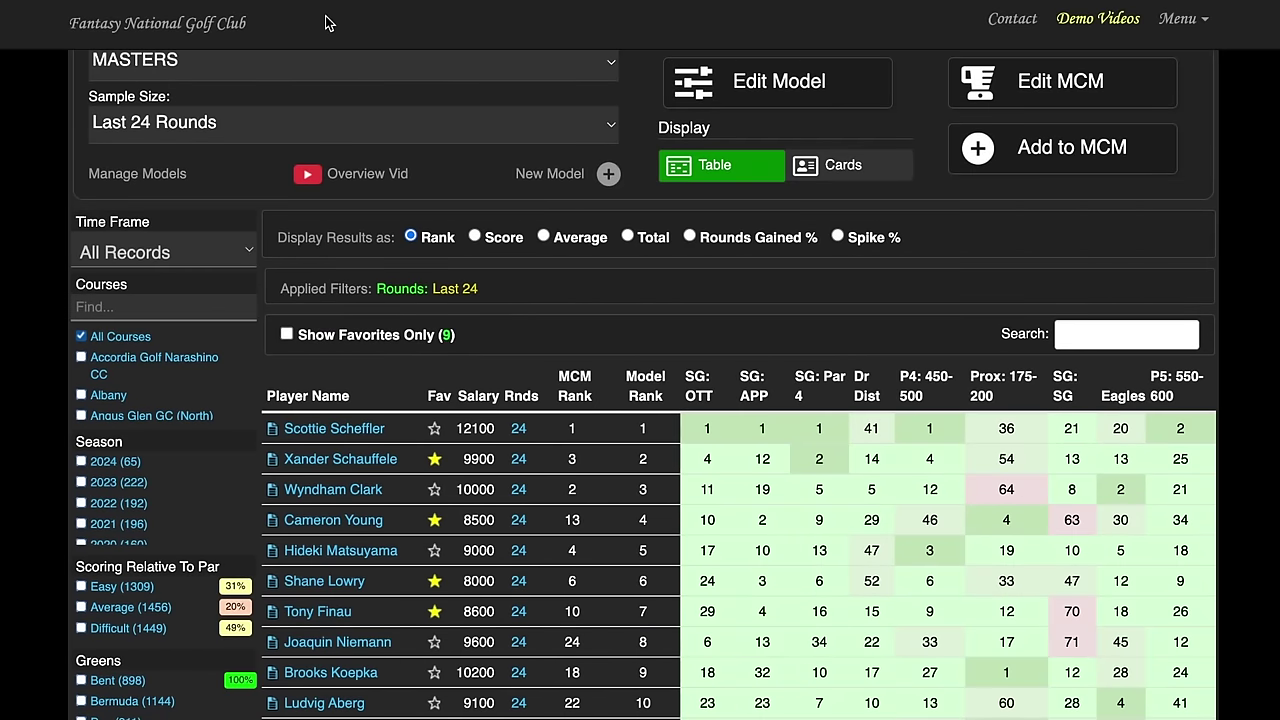
# Switch the active model to Rolling Model and base the rolling ranks on the MASTERS model
pyautogui.click(306, 199)
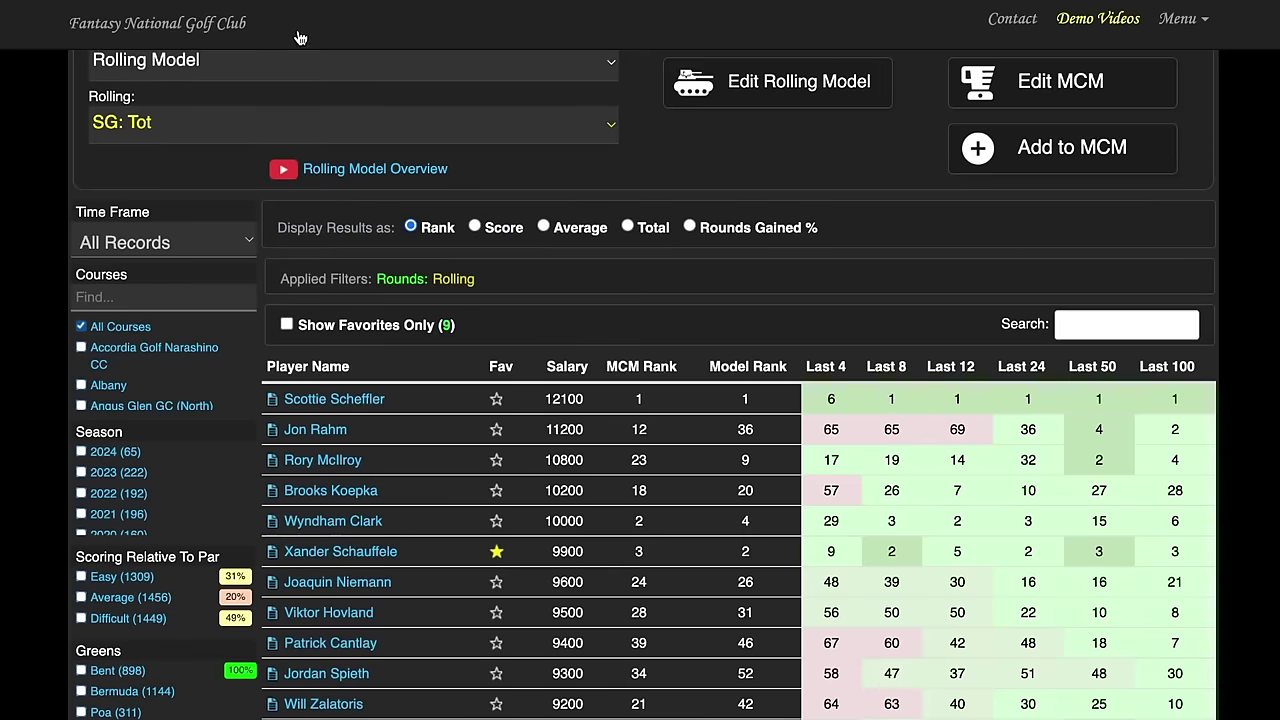
pyautogui.click(553, 119)
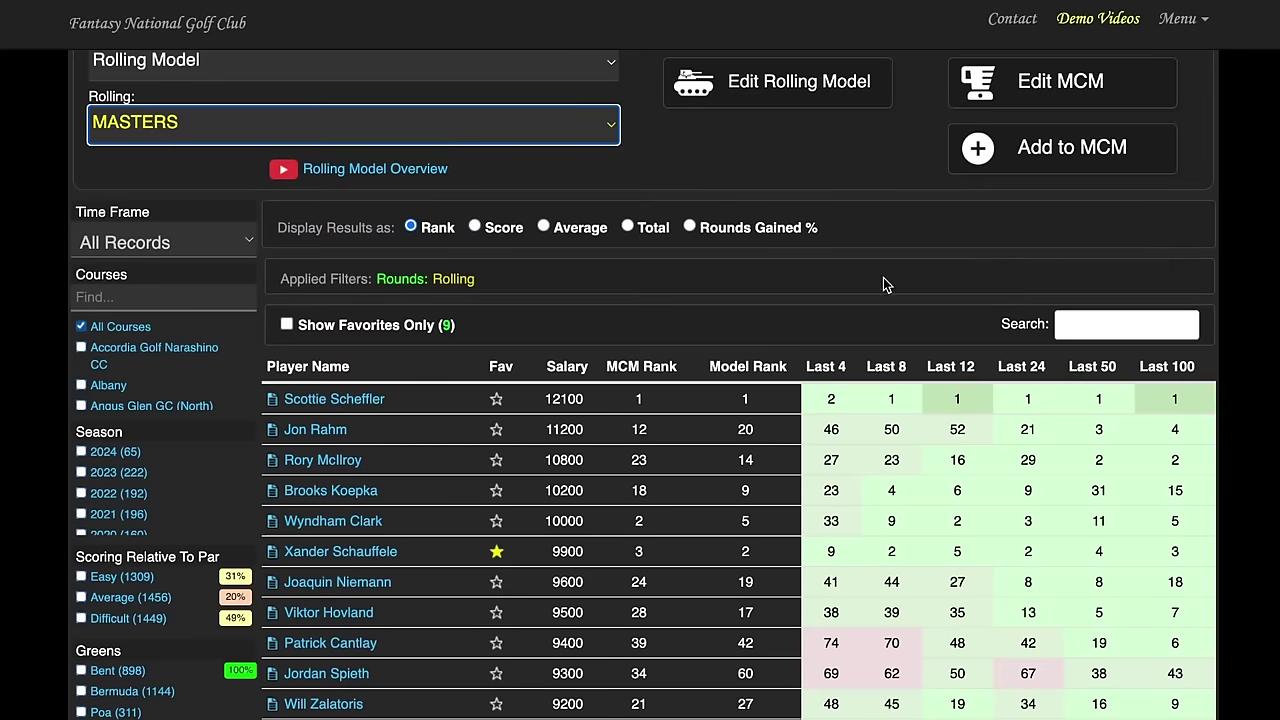
pyautogui.scroll(-1, 890, 280)
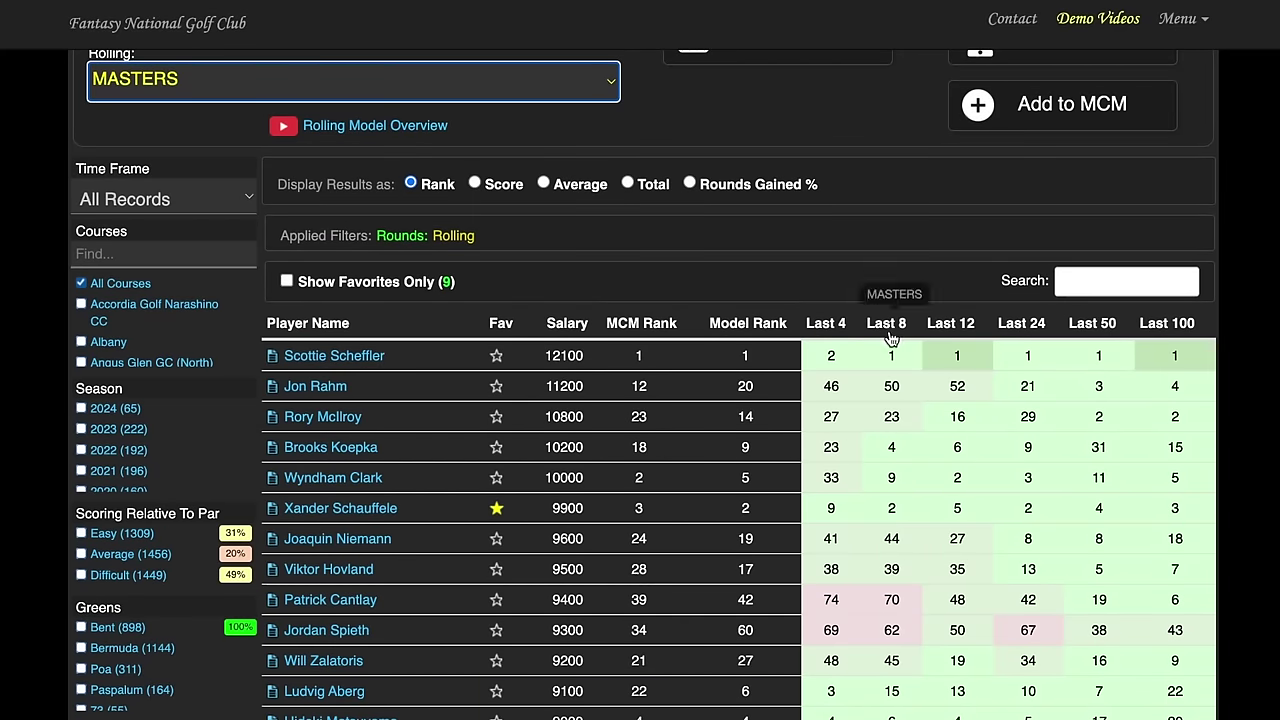
pyautogui.scroll(3, 761, 249)
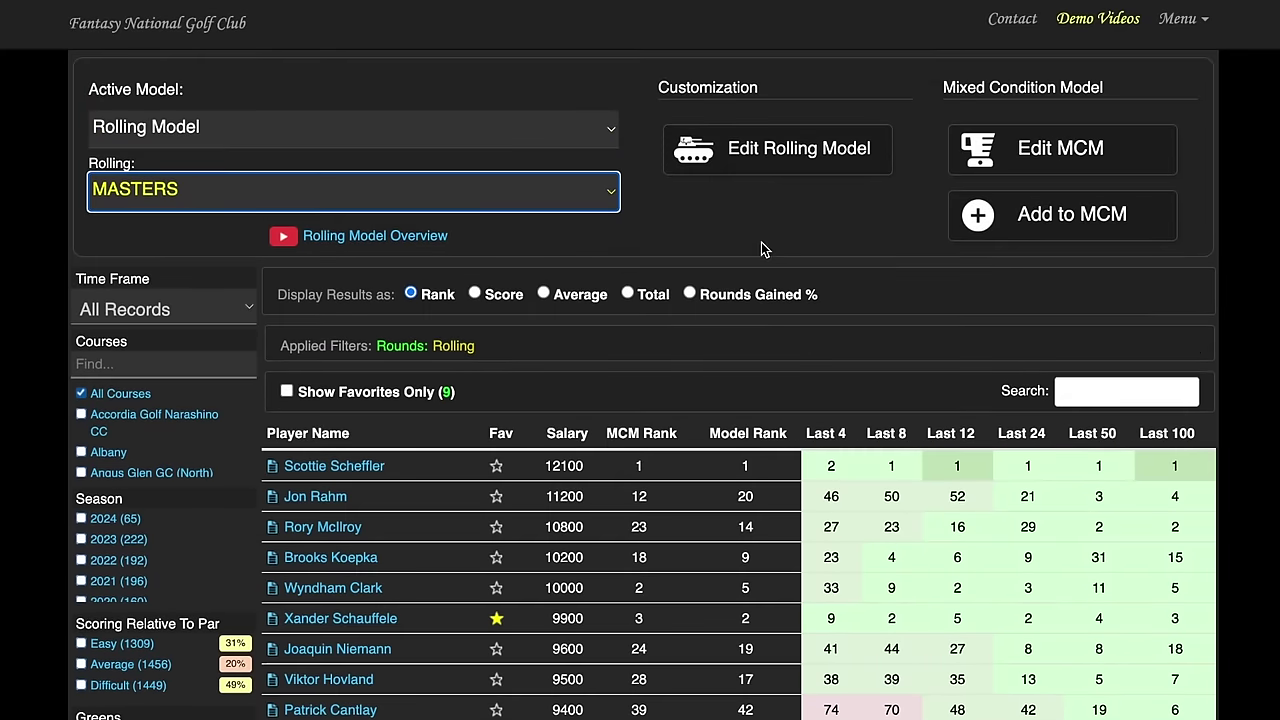
# Weight the rolling MASTERS model at 11% Last 4, 22% Last 8, 24% Last 12, 22% Last 24, 11% Last 50, 10% Last 100, and update it
pyautogui.click(778, 160)
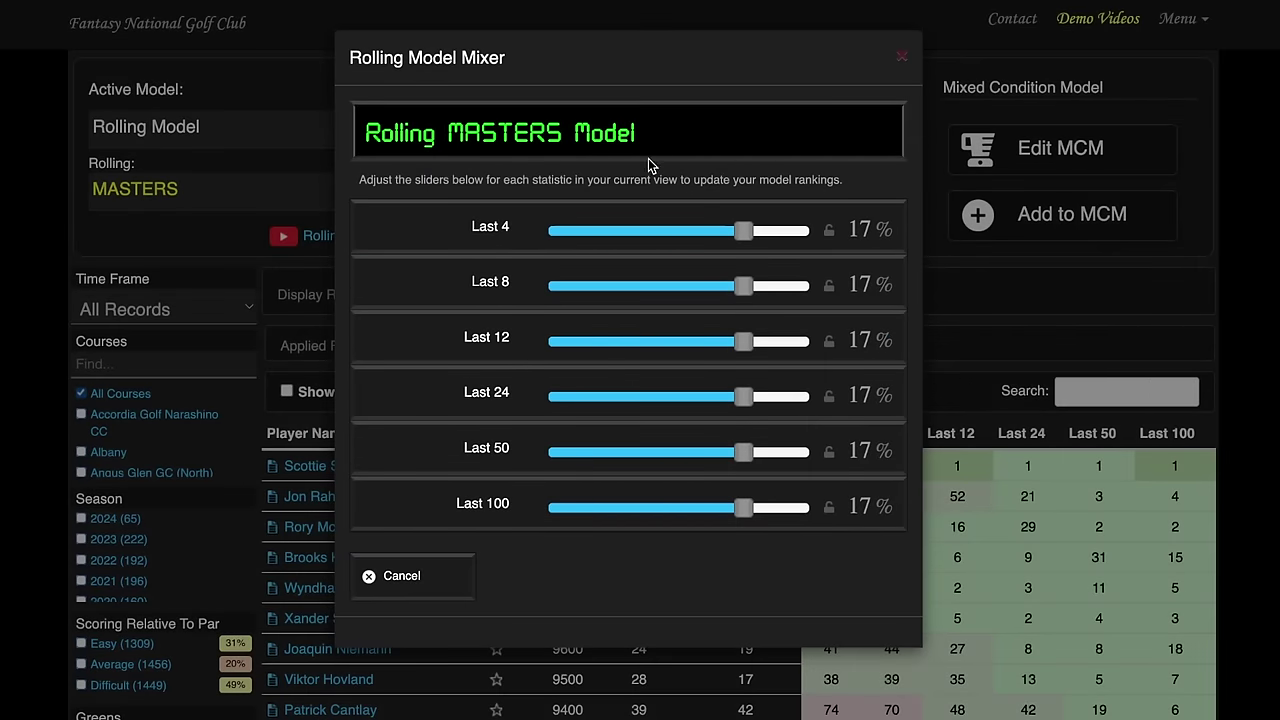
pyautogui.moveTo(742, 235); pyautogui.dragTo(612, 237)
pyautogui.moveTo(743, 287); pyautogui.dragTo(682, 290)
pyautogui.moveTo(743, 341); pyautogui.dragTo(693, 342)
pyautogui.moveTo(743, 396); pyautogui.dragTo(663, 398)
pyautogui.moveTo(742, 452); pyautogui.dragTo(626, 456)
pyautogui.moveTo(746, 518); pyautogui.dragTo(612, 512)
pyautogui.moveTo(627, 458); pyautogui.dragTo(616, 455)
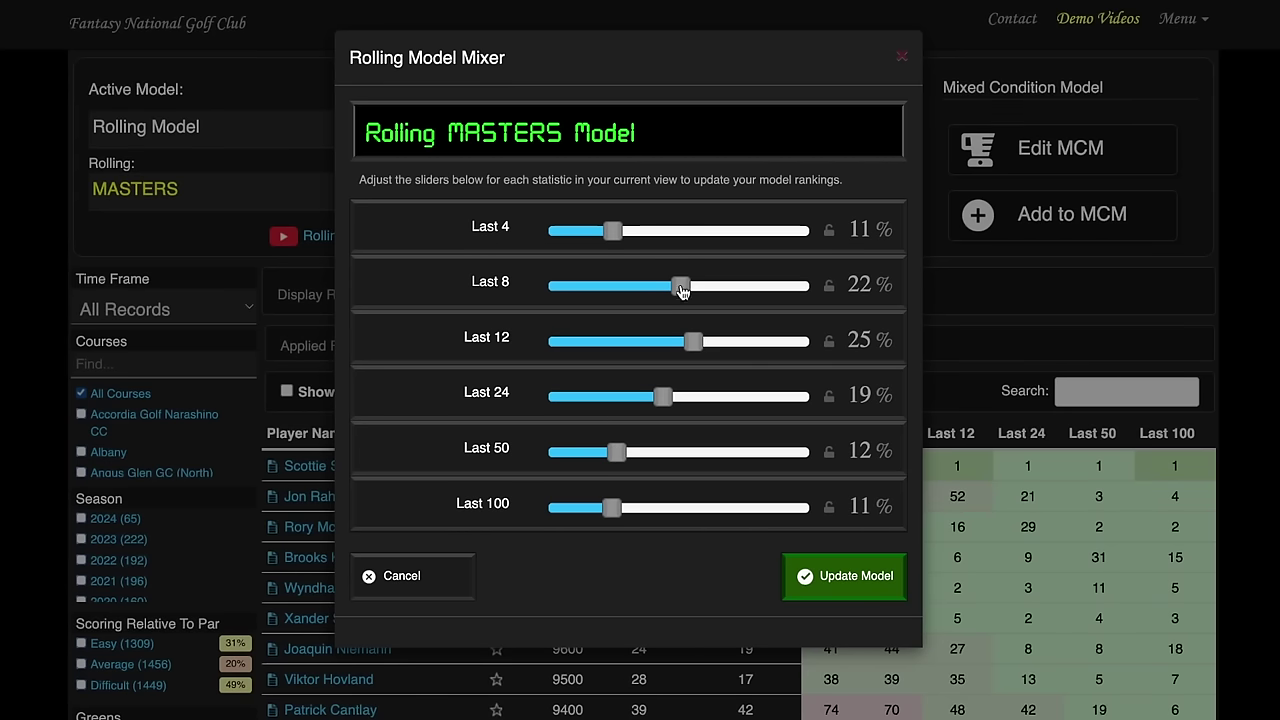
pyautogui.moveTo(664, 396); pyautogui.dragTo(684, 396)
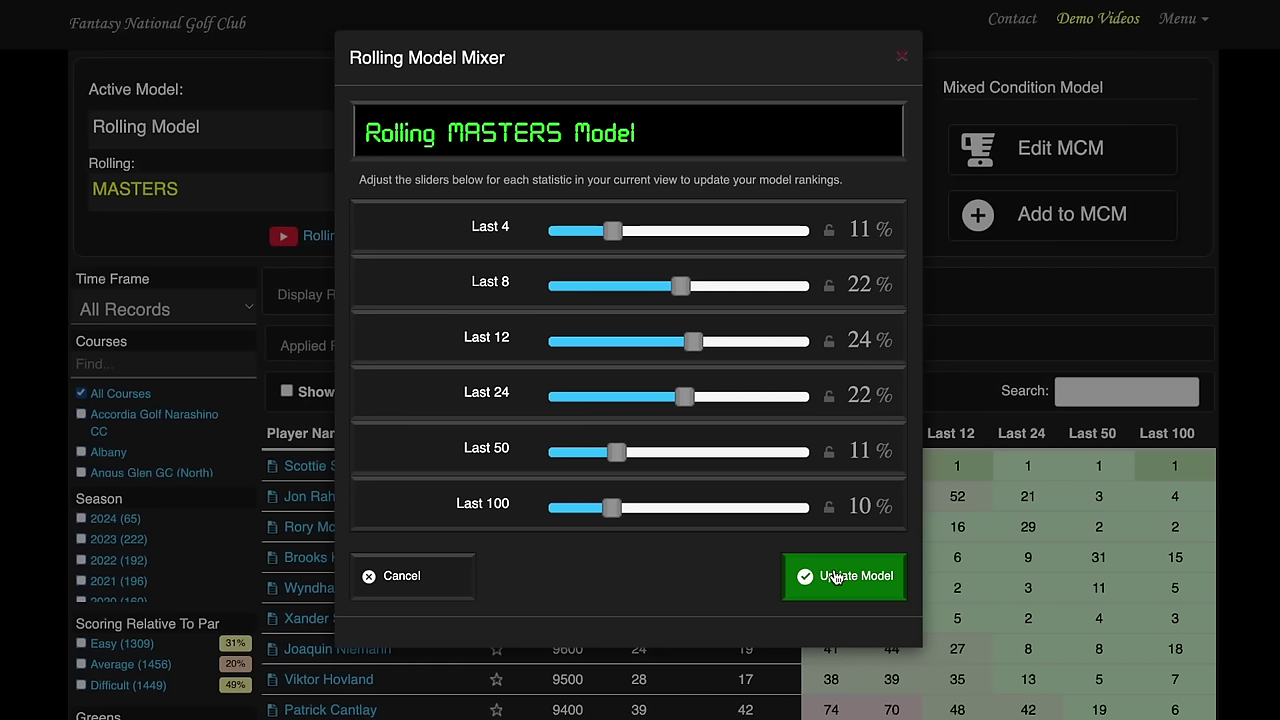
pyautogui.click(836, 578)
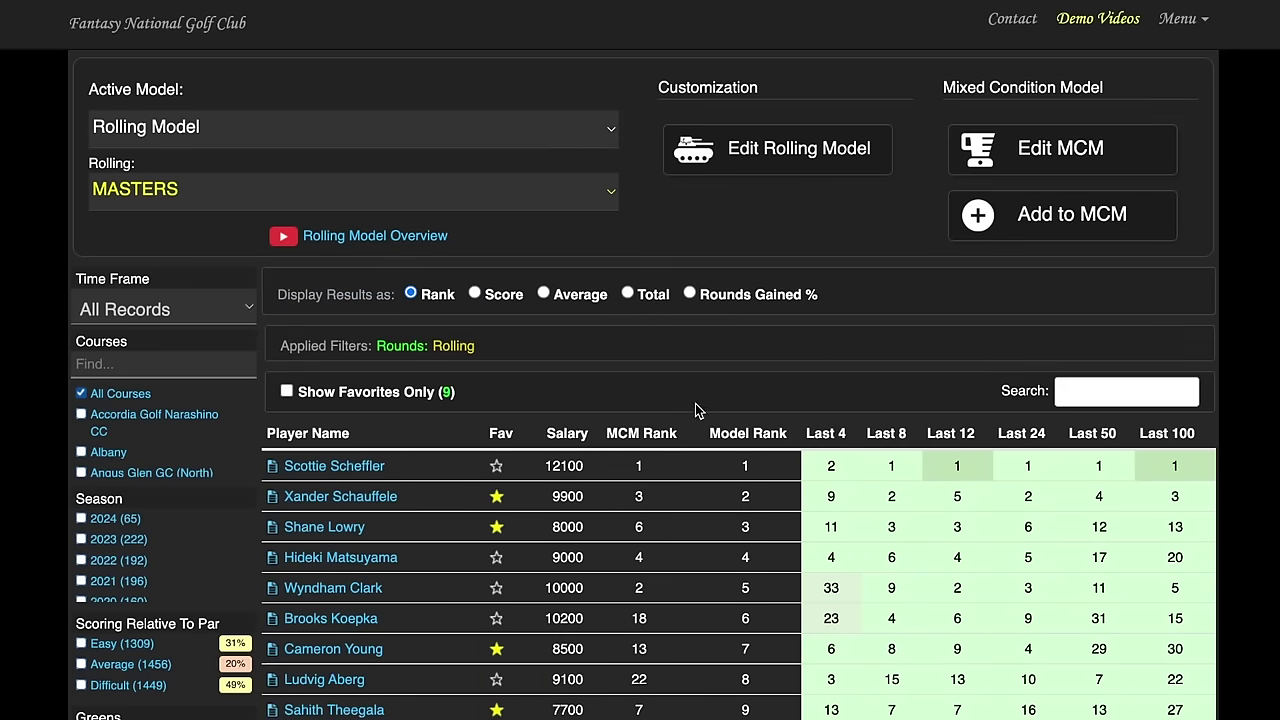
# Review the strokes gained history by tournament on Brooks Koepka's player profile, and return to the rolling model rankings
pyautogui.scroll(-2, 751, 412)
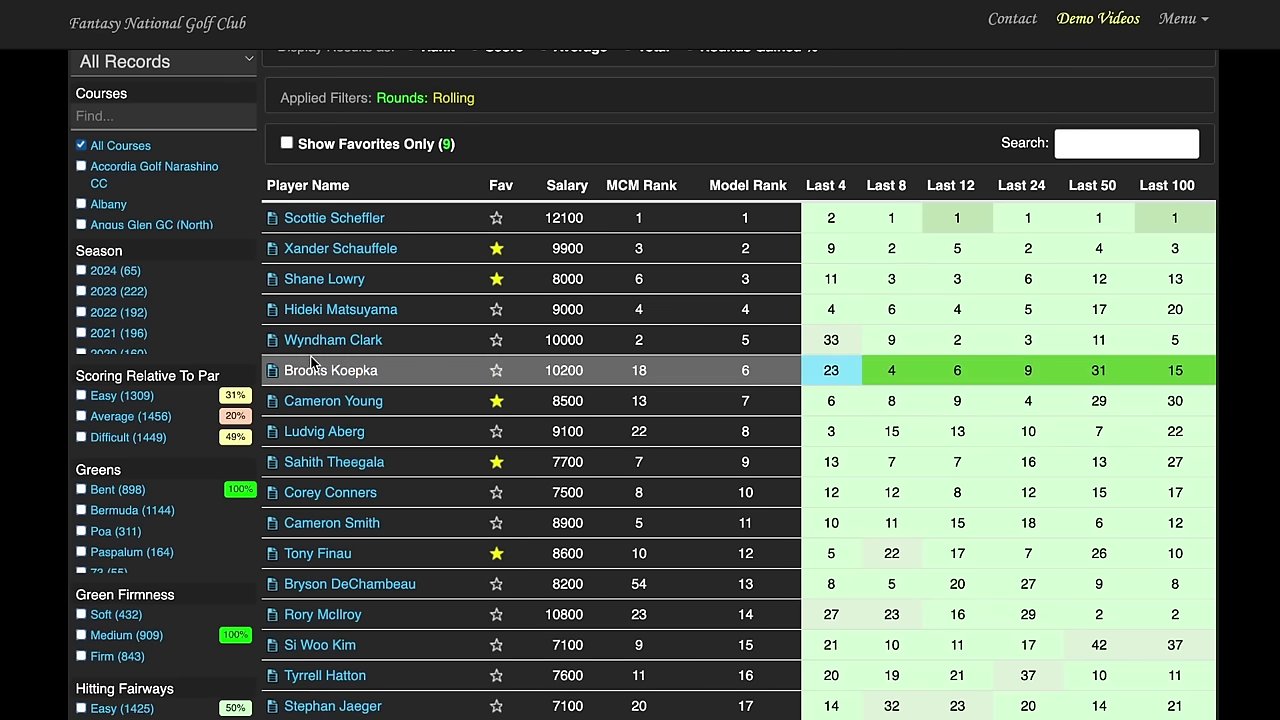
pyautogui.moveTo(285, 371); pyautogui.dragTo(378, 375)
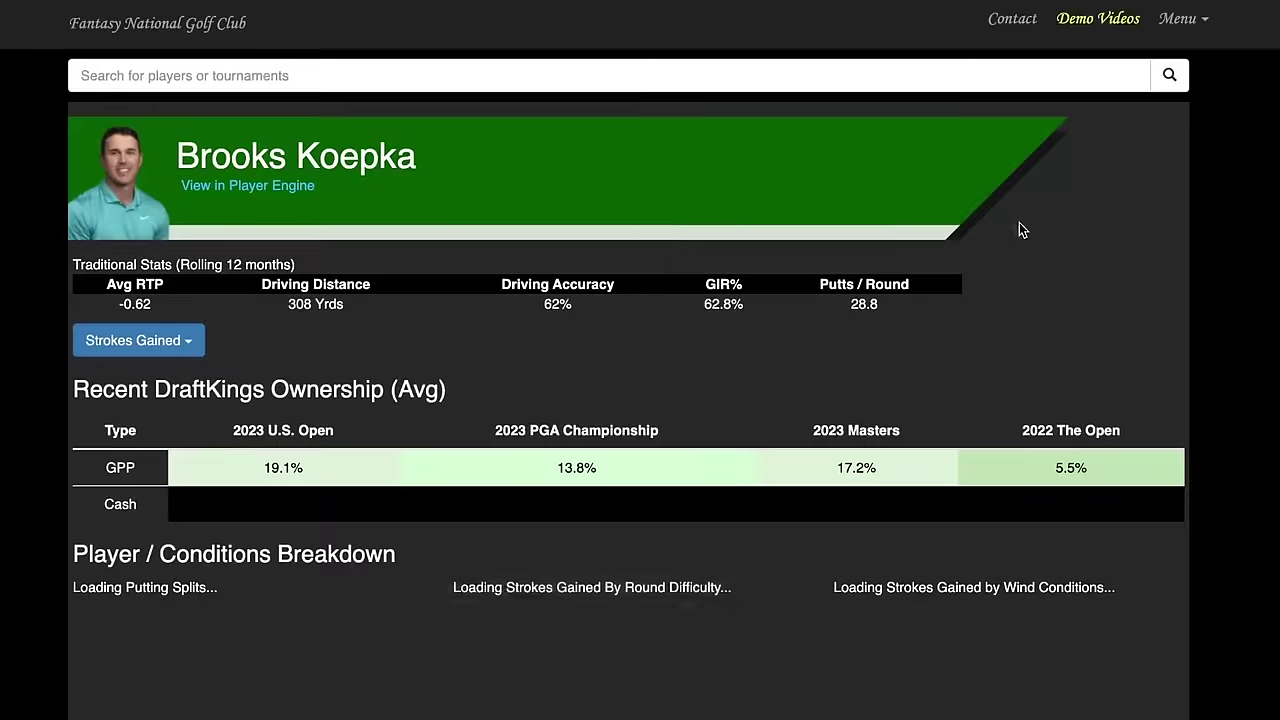
pyautogui.scroll(-12, 1220, 290)
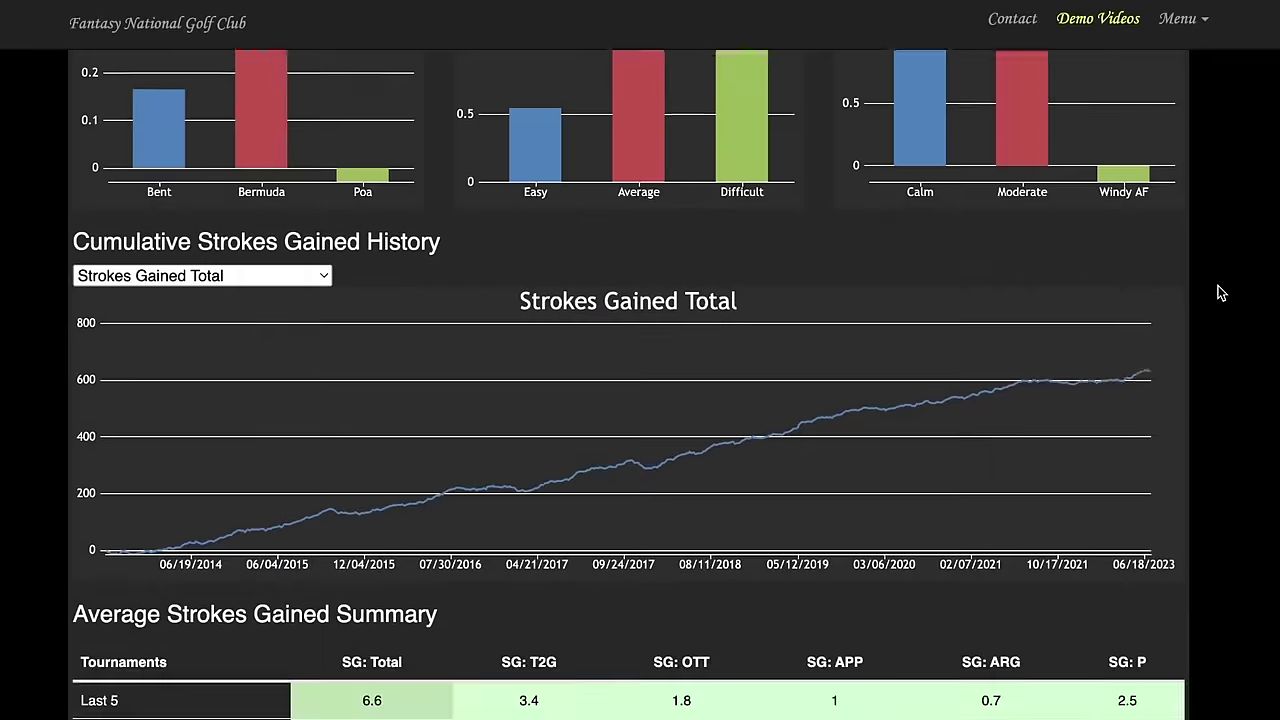
pyautogui.scroll(-3, 1220, 293)
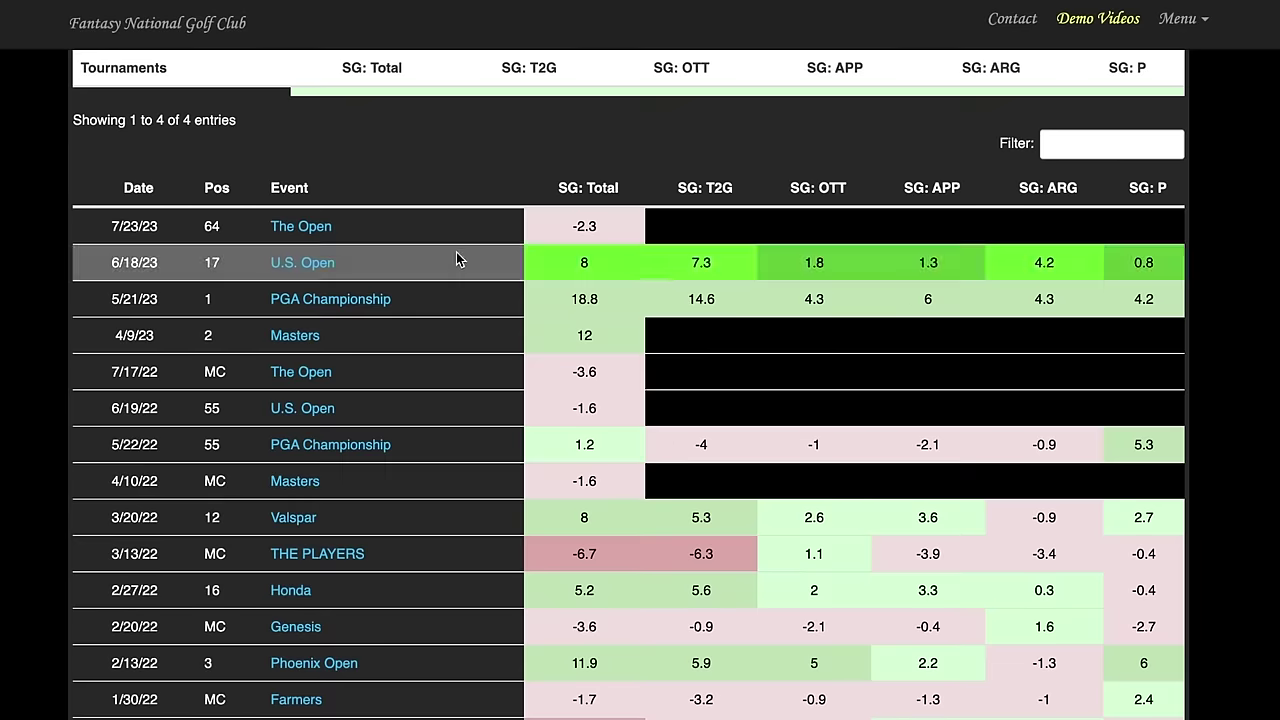
pyautogui.scroll(1, 350, 270)
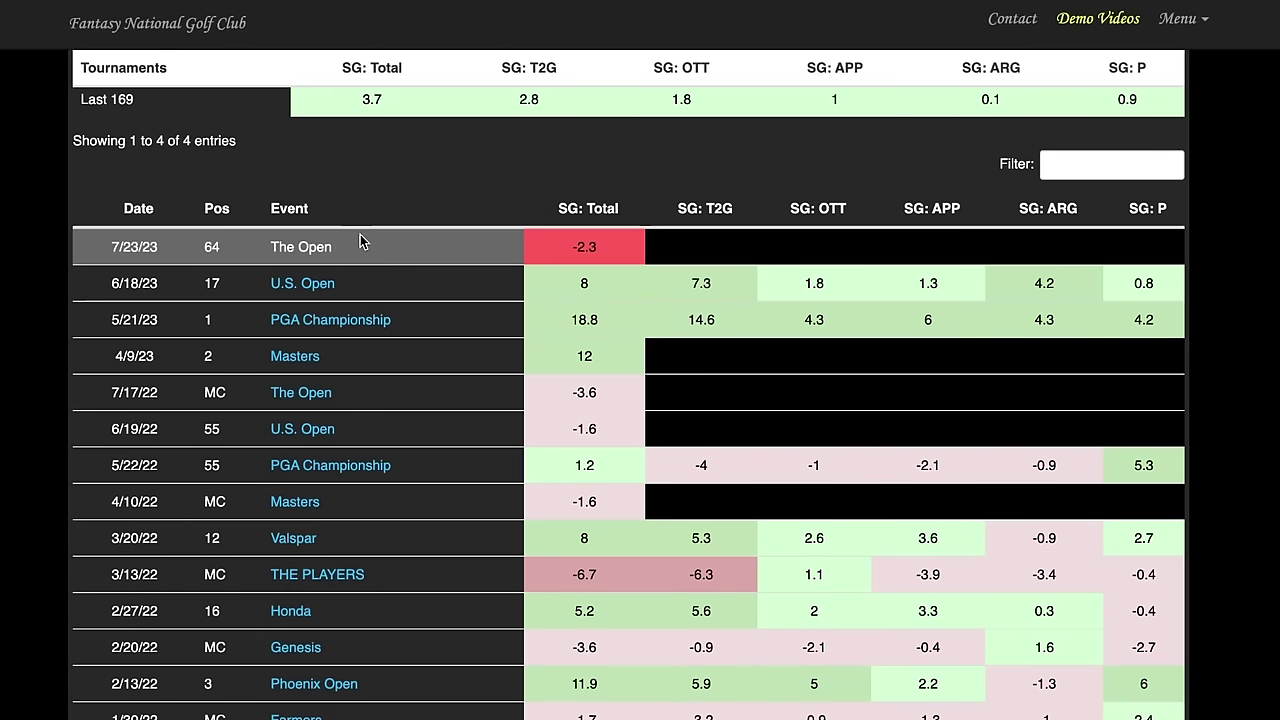
pyautogui.scroll(-1, 315, 335)
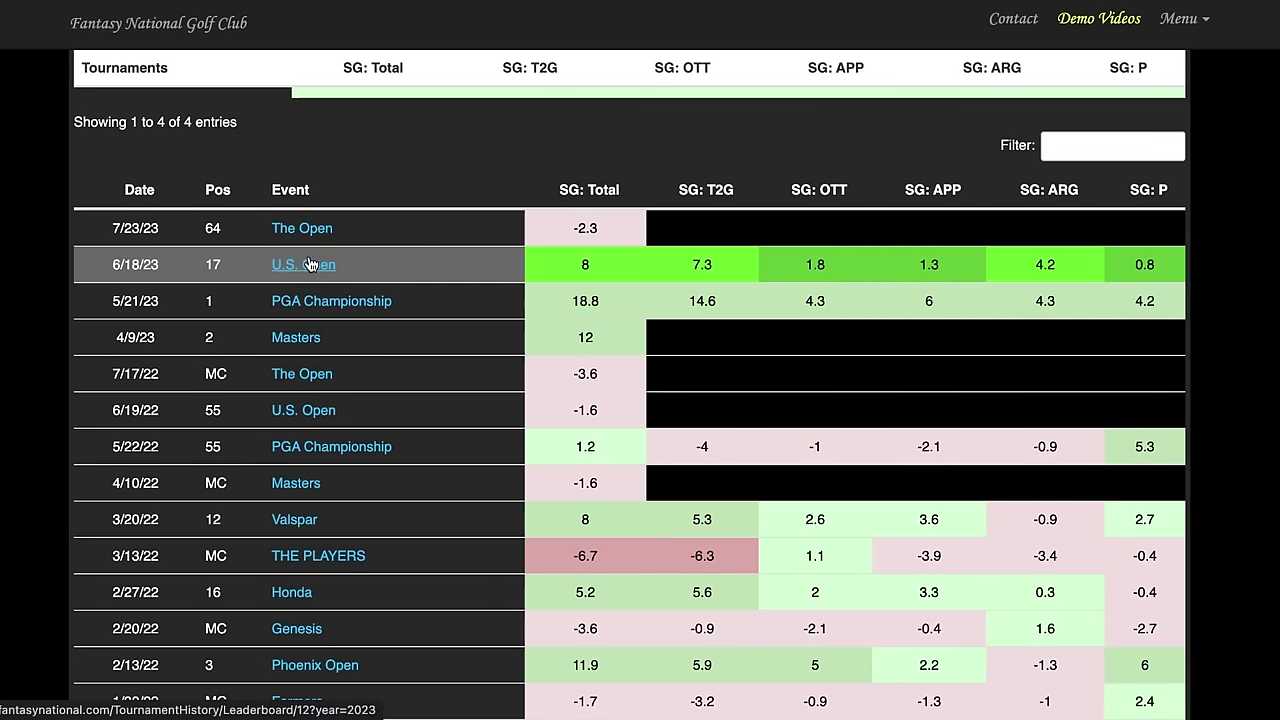
pyautogui.hotkey('alt', 'Left')
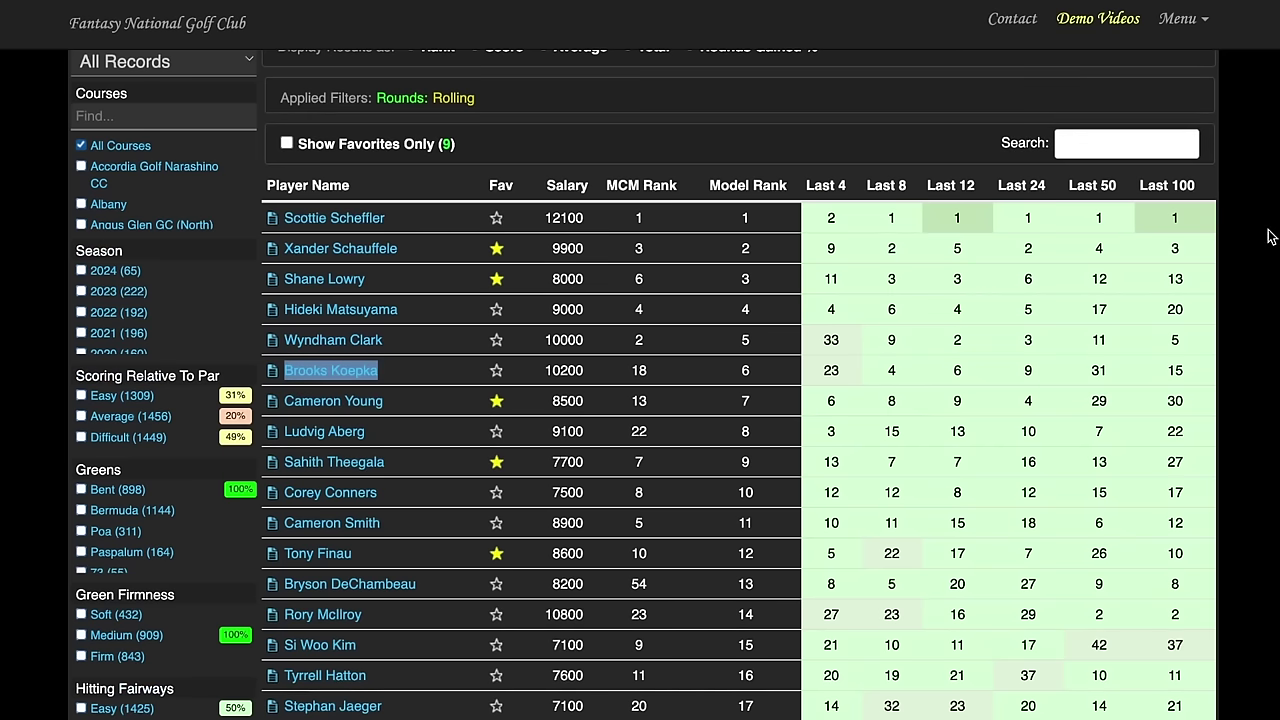
# Mark Si Woo Kim as a favorite in the rolling model rankings
pyautogui.scroll(-1, 1268, 236)
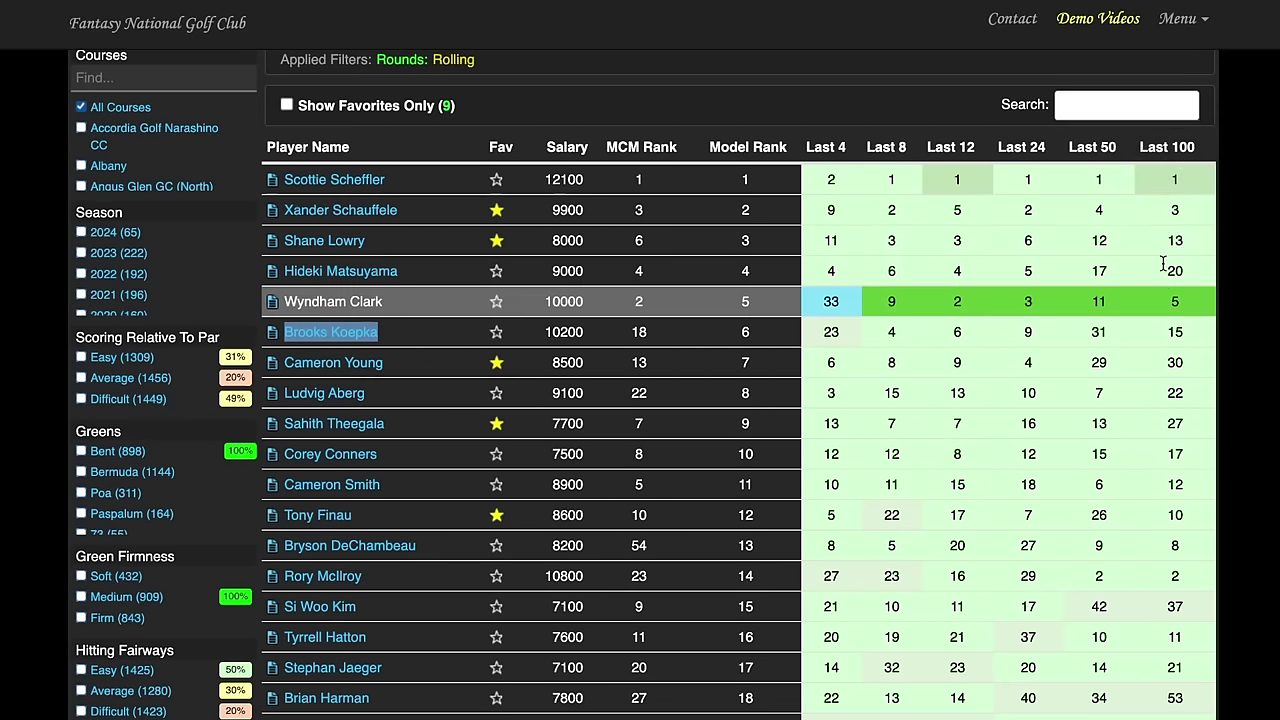
pyautogui.moveTo(1168, 270)
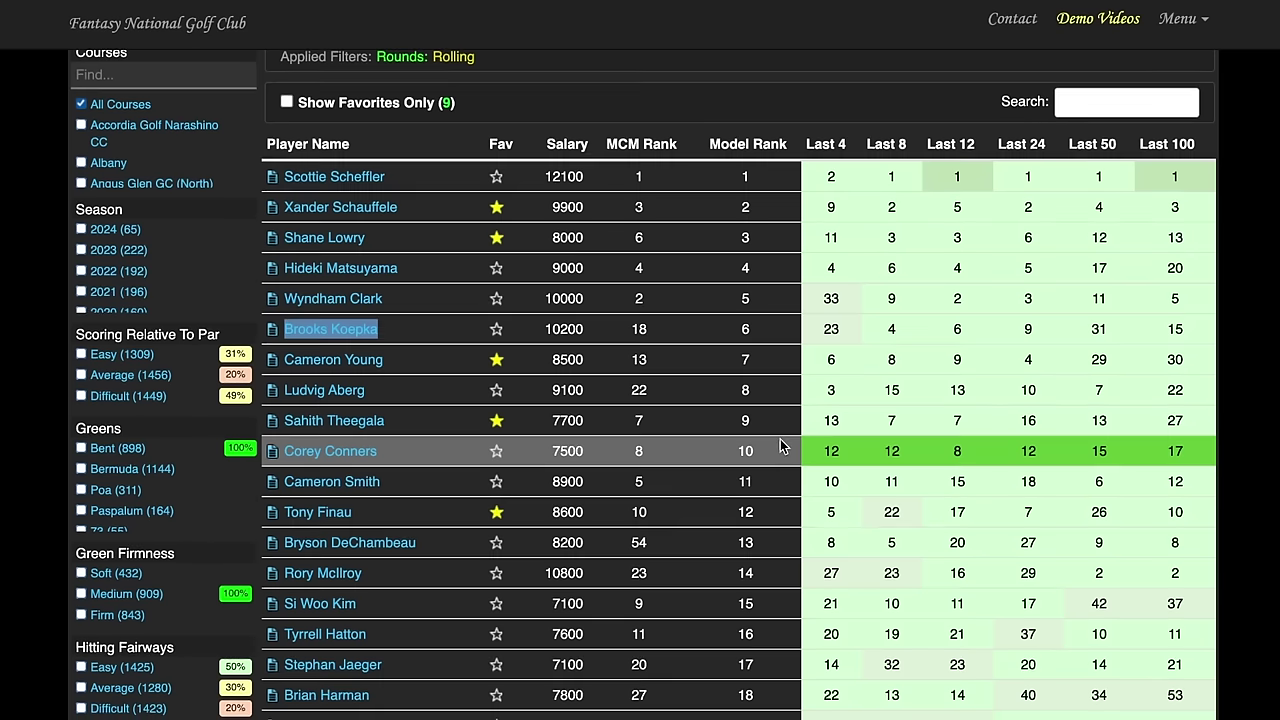
pyautogui.scroll(-1, 780, 448)
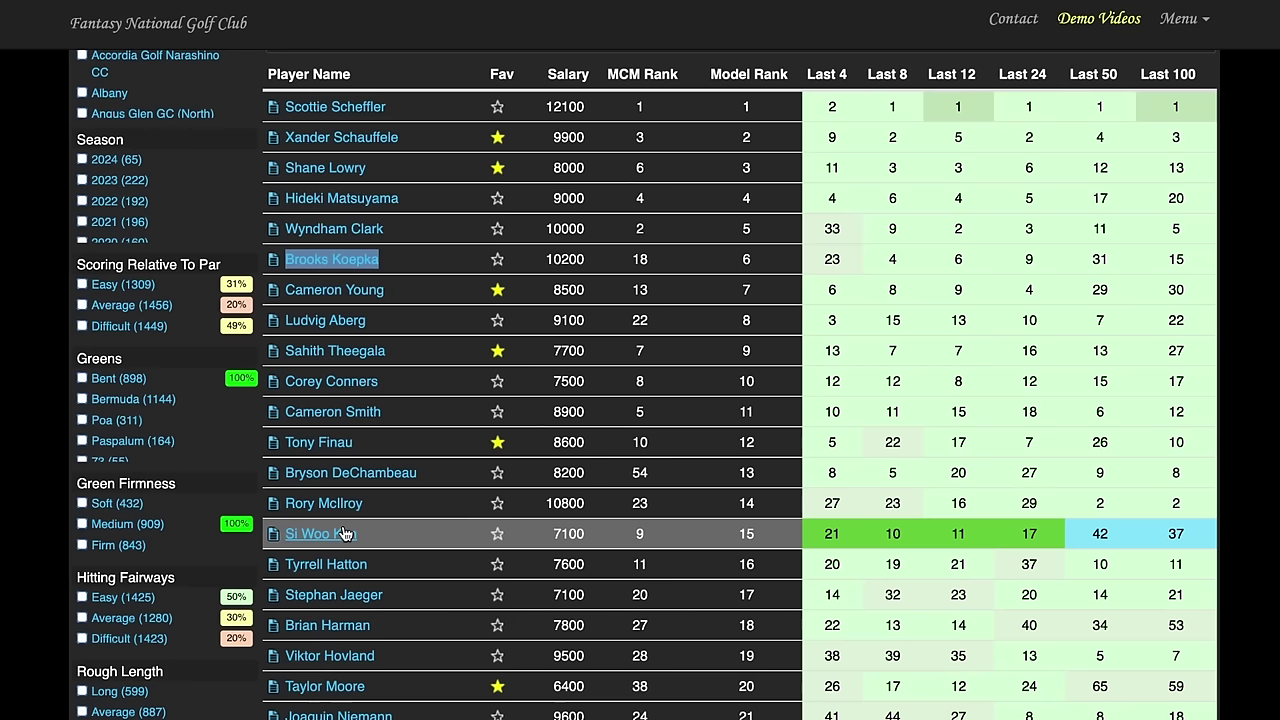
pyautogui.click(496, 537)
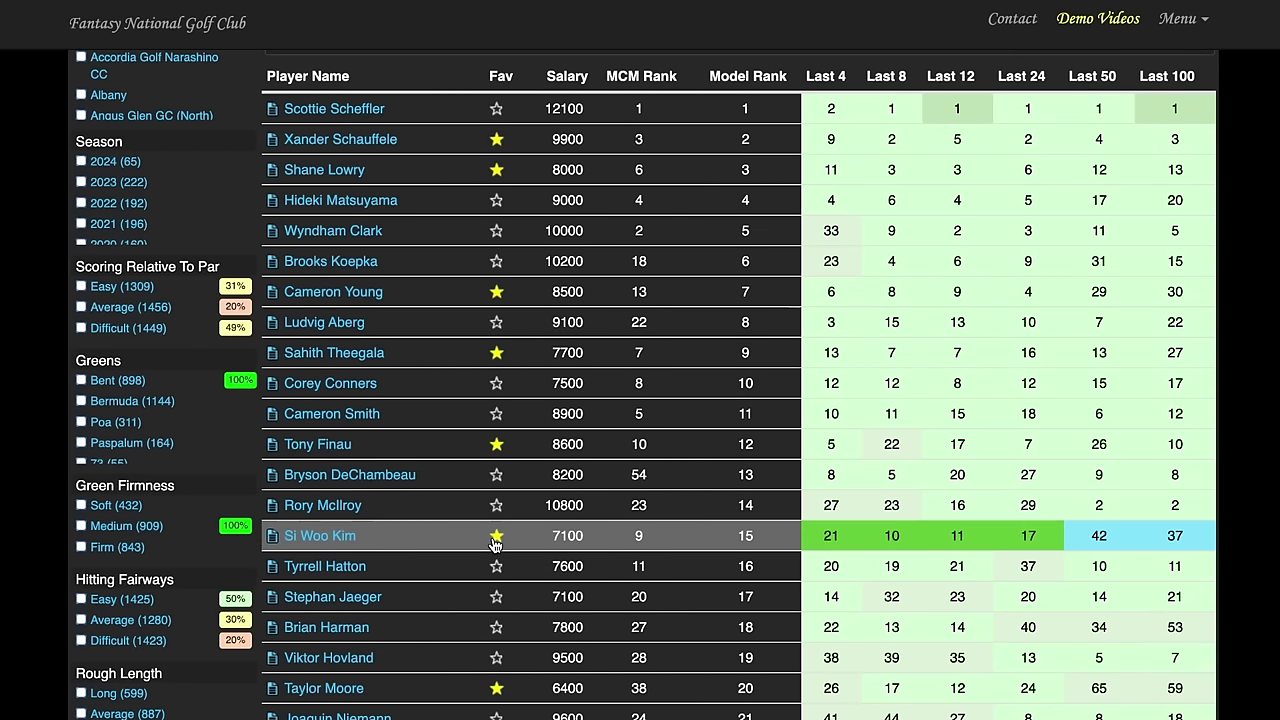
# Examine the recent strokes gained on Si Woo Kim's player profile and filter his event history by "mast"
pyautogui.click(313, 535)
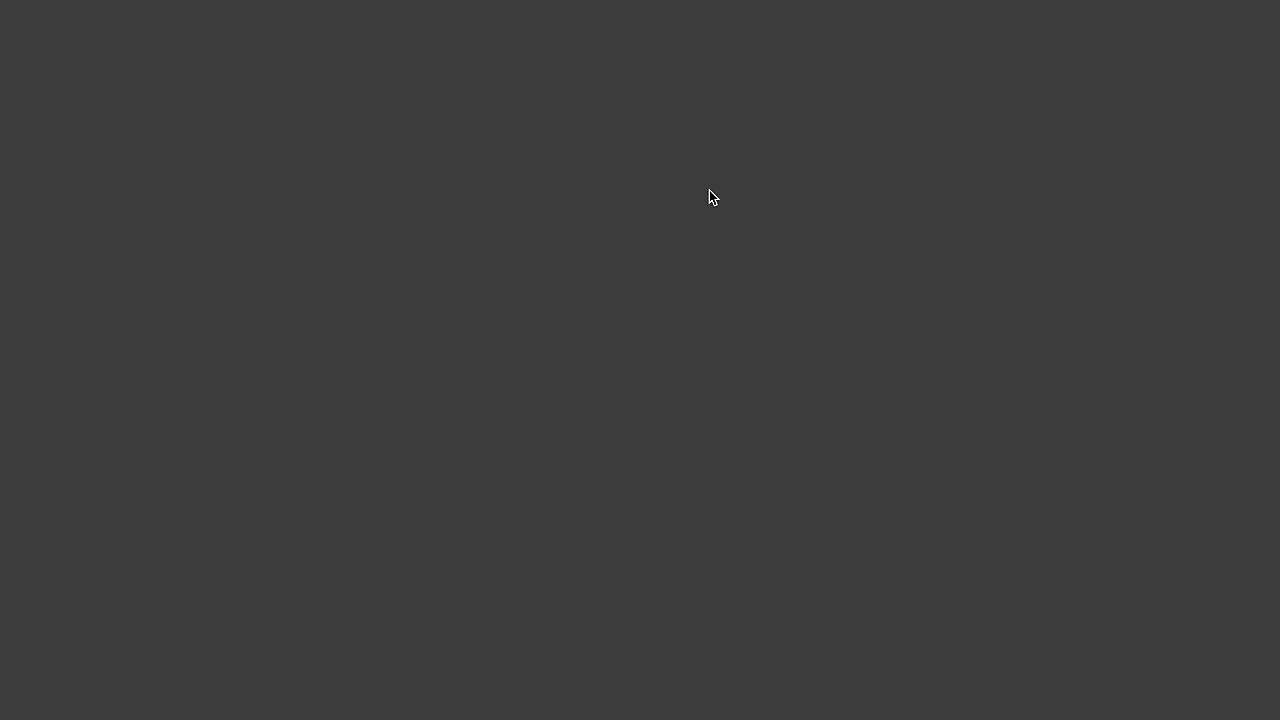
pyautogui.scroll(-10, 844, 240)
pyautogui.scroll(3, 845, 238)
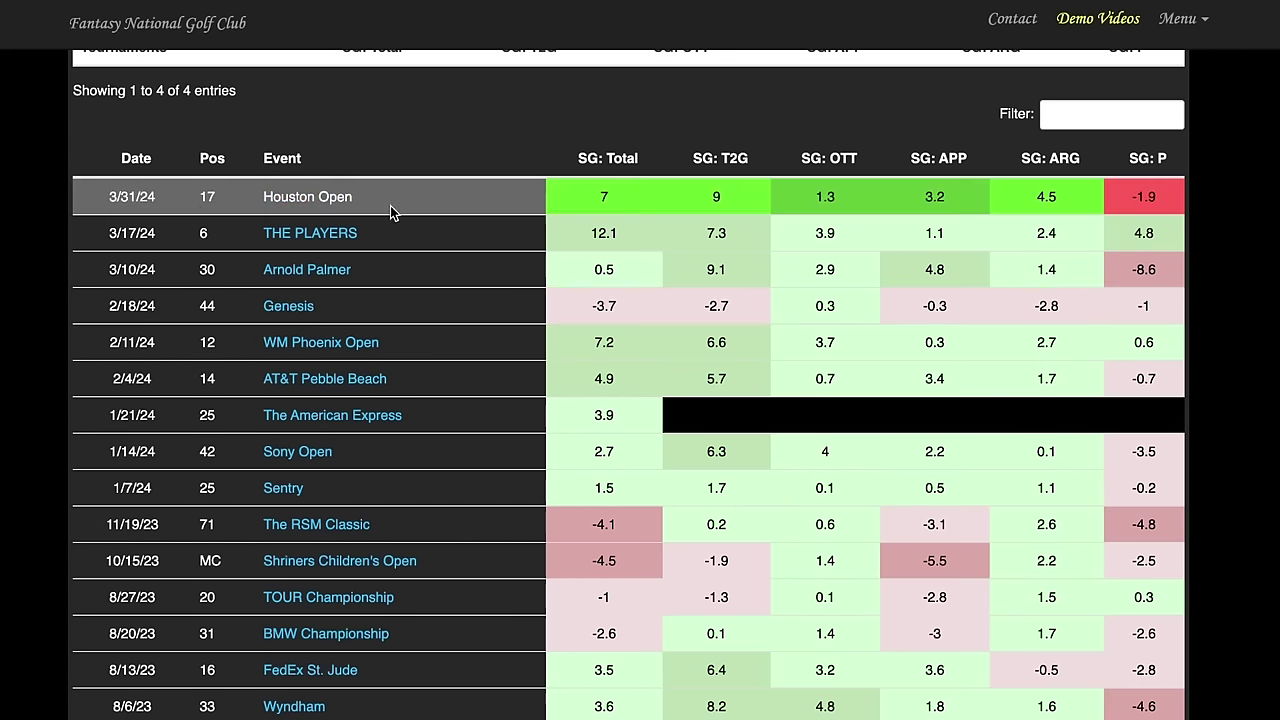
pyautogui.moveTo(732, 245)
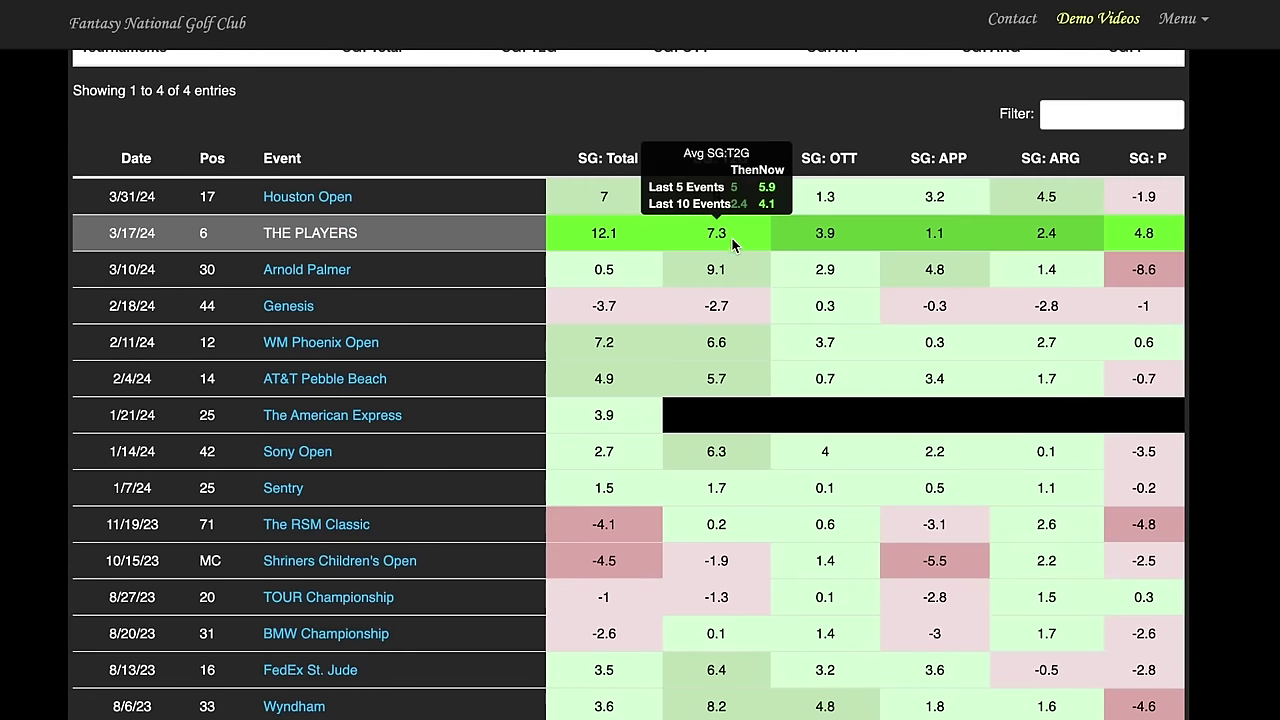
pyautogui.moveTo(749, 379)
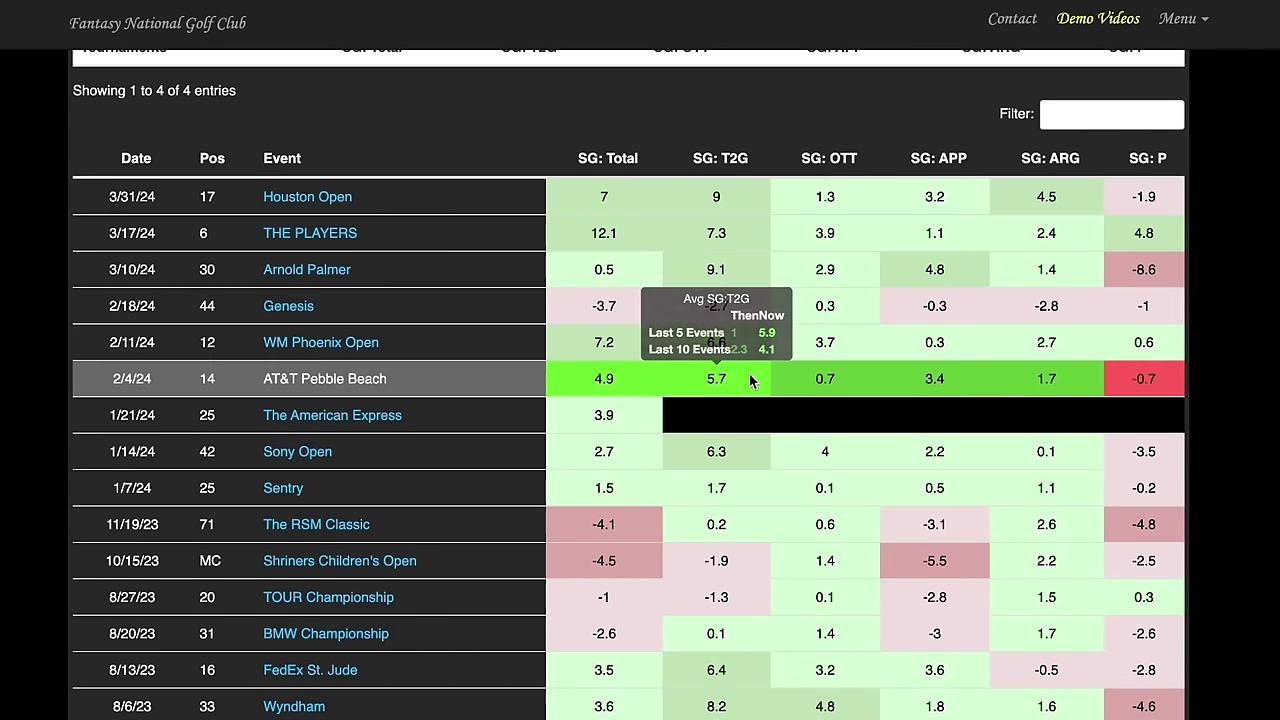
pyautogui.moveTo(741, 453)
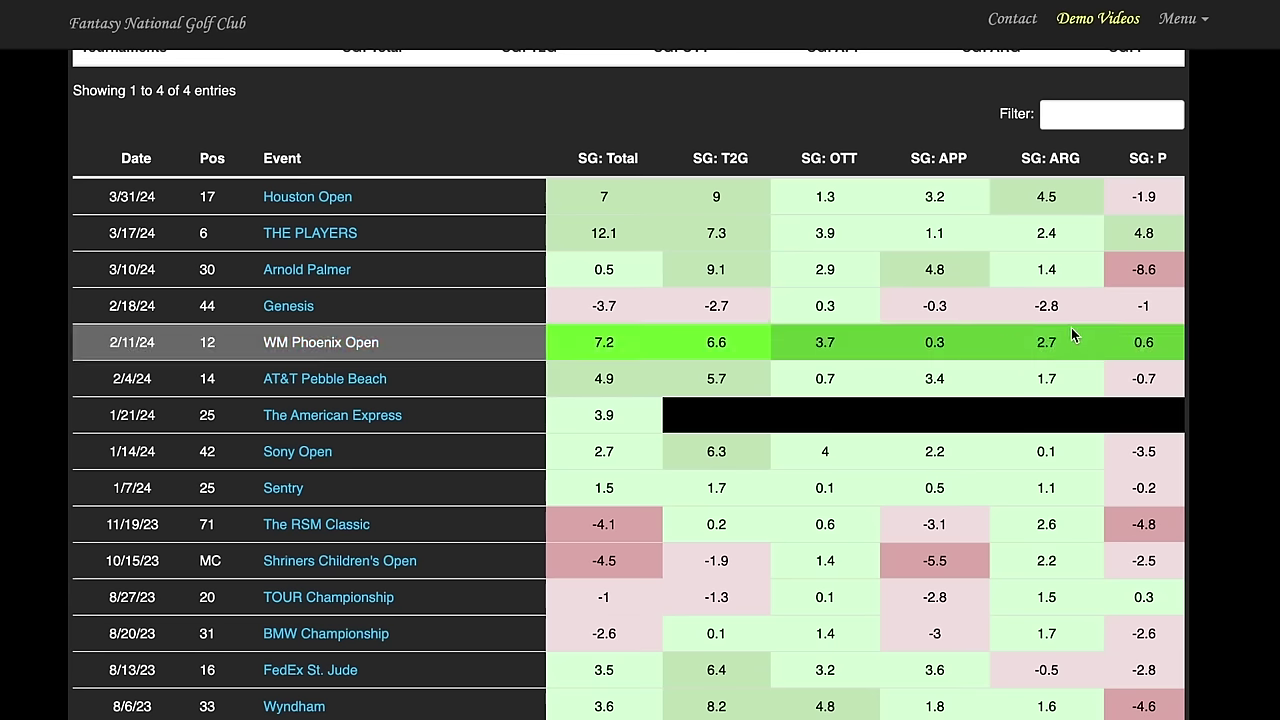
pyautogui.moveTo(1090, 202)
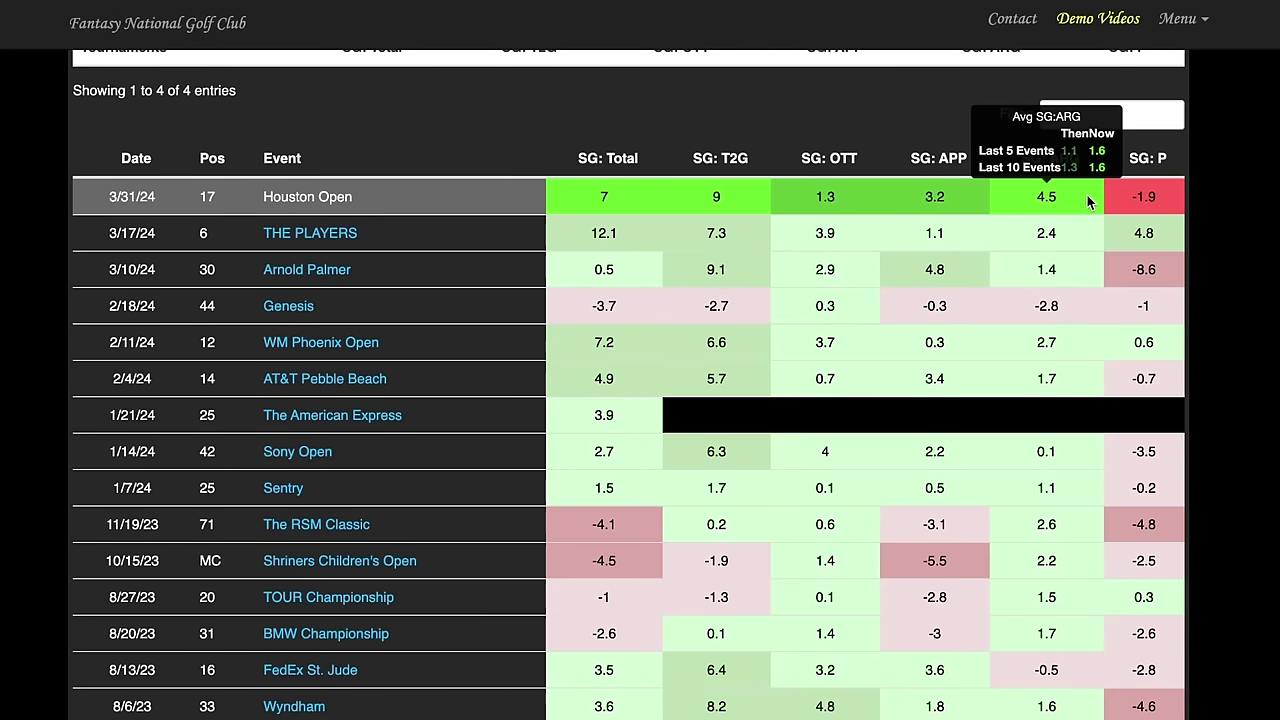
pyautogui.click(1105, 115)
pyautogui.write('mast')
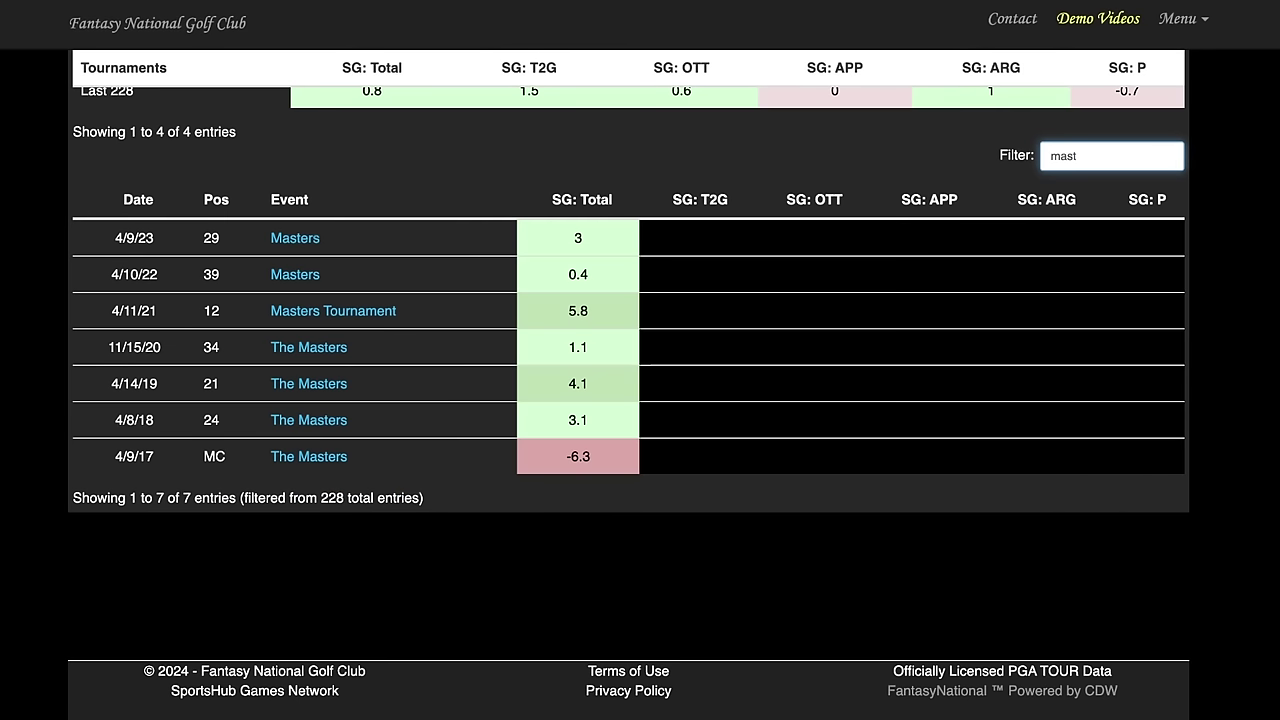
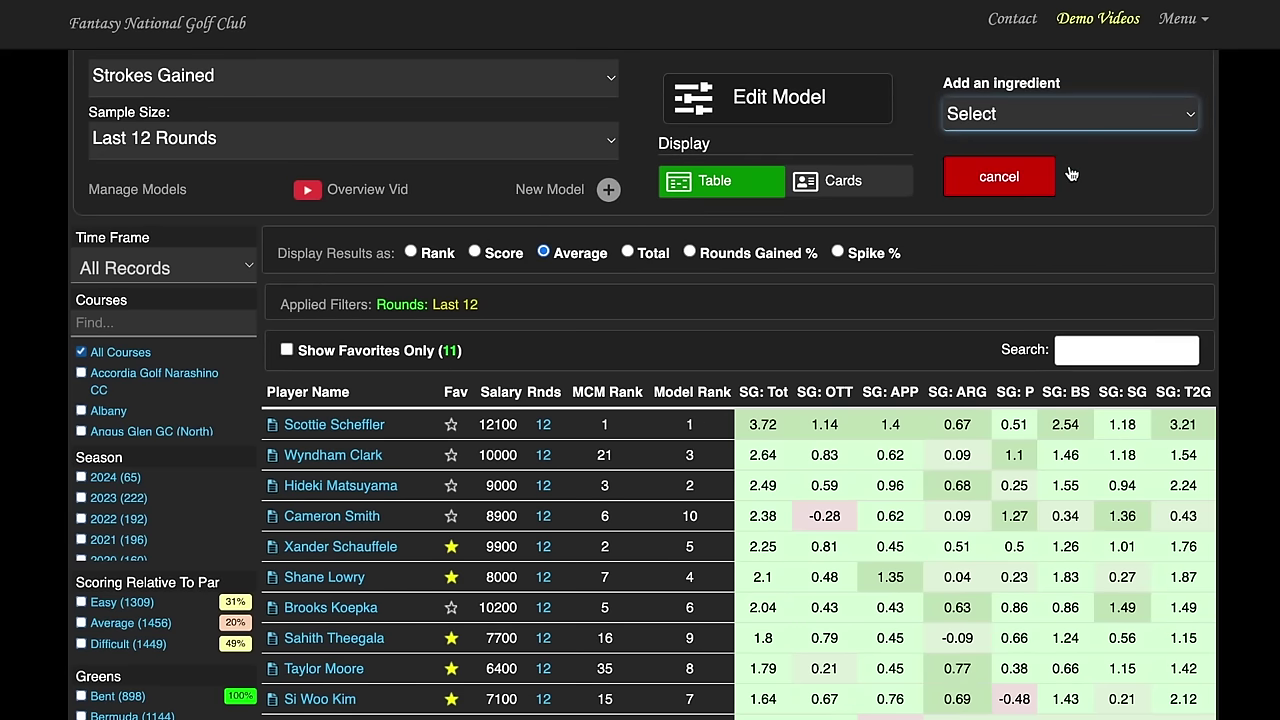
# Add SG: Tot over the last 12 rounds to the mixed condition model at 25% weight and update it
pyautogui.click(1073, 175)
pyautogui.click(1140, 175)
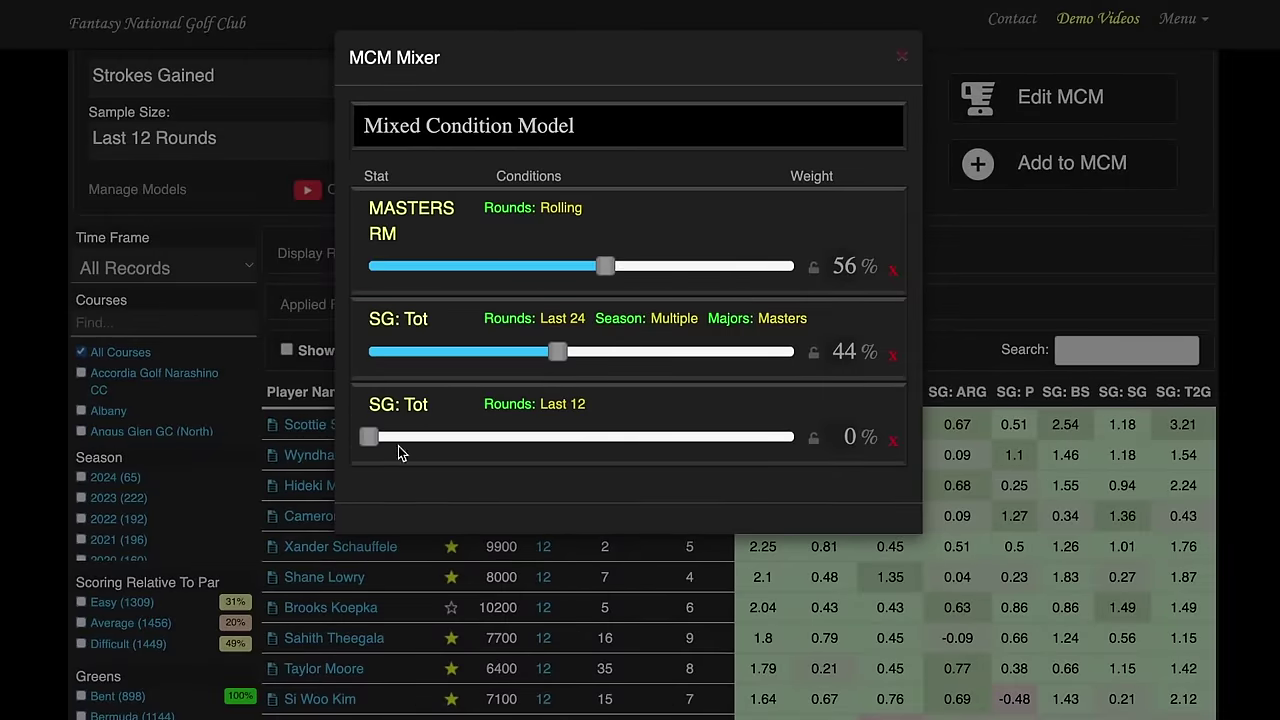
pyautogui.moveTo(410, 438); pyautogui.dragTo(510, 438)
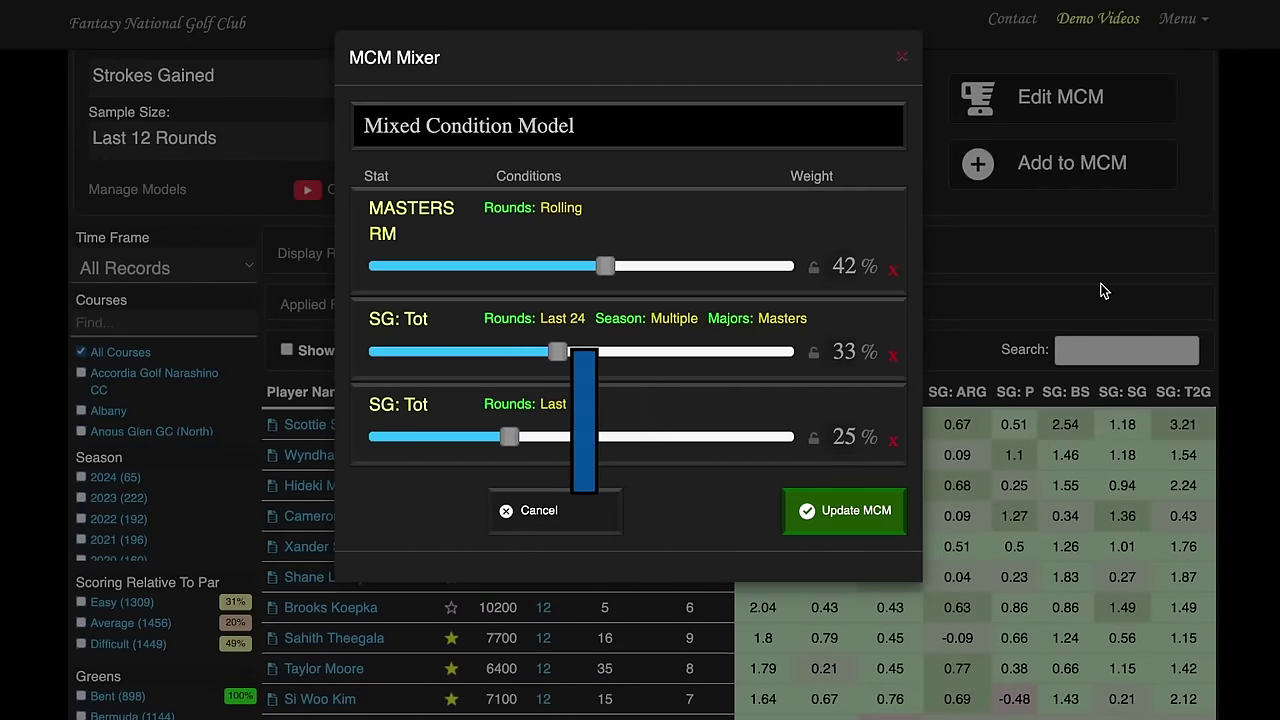
pyautogui.click(1210, 276)
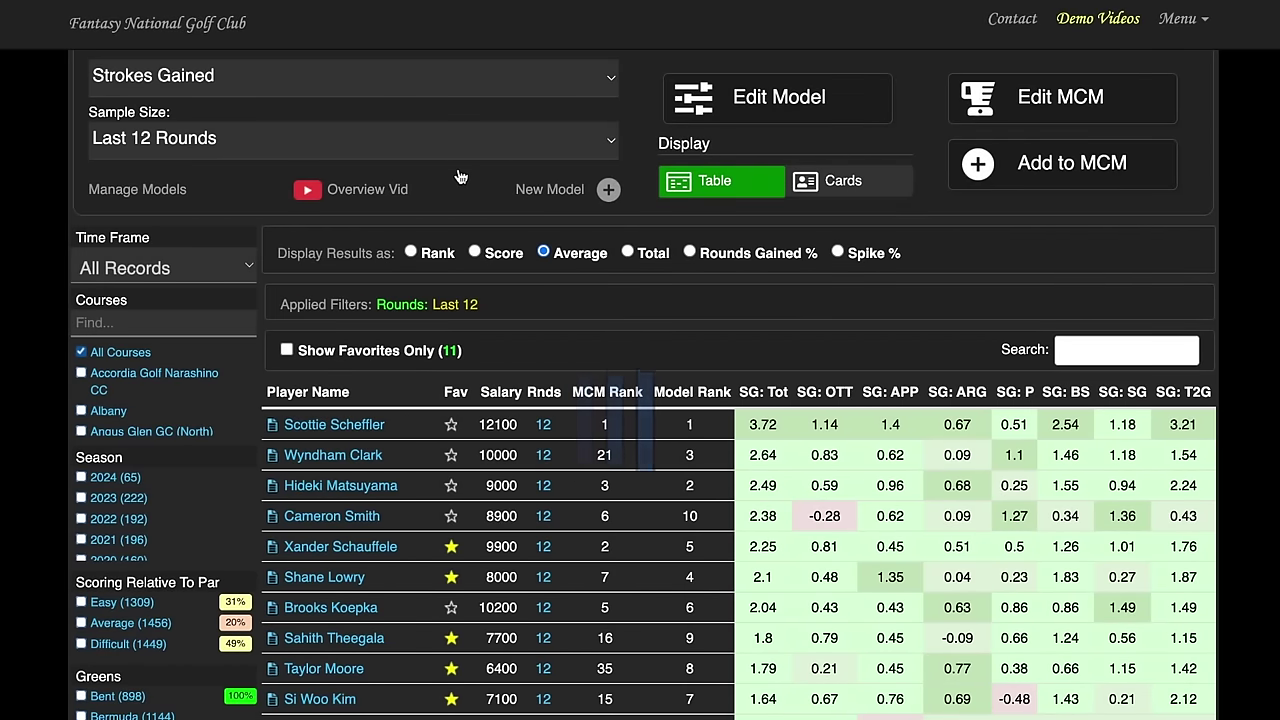
# Add SG: T2G over the last 36 rounds to the mixed condition model at 15% weight and update it
pyautogui.click(500, 203)
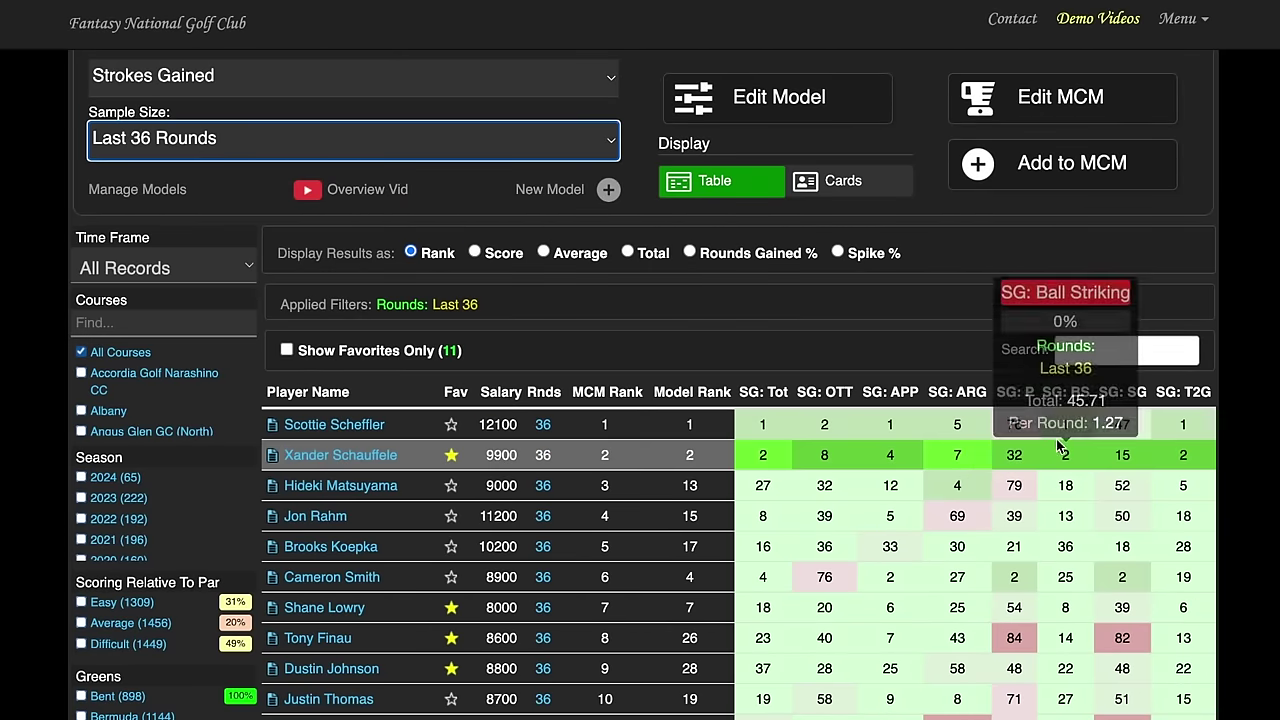
pyautogui.click(1060, 186)
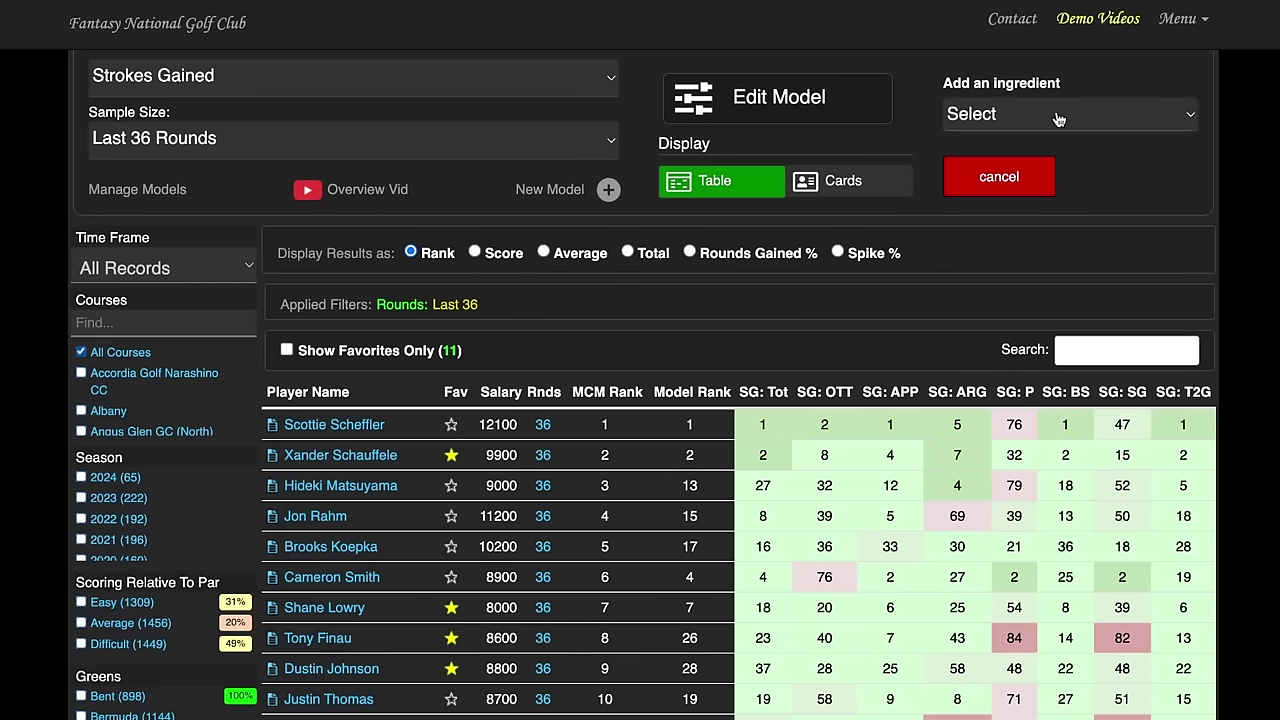
pyautogui.click(1013, 200)
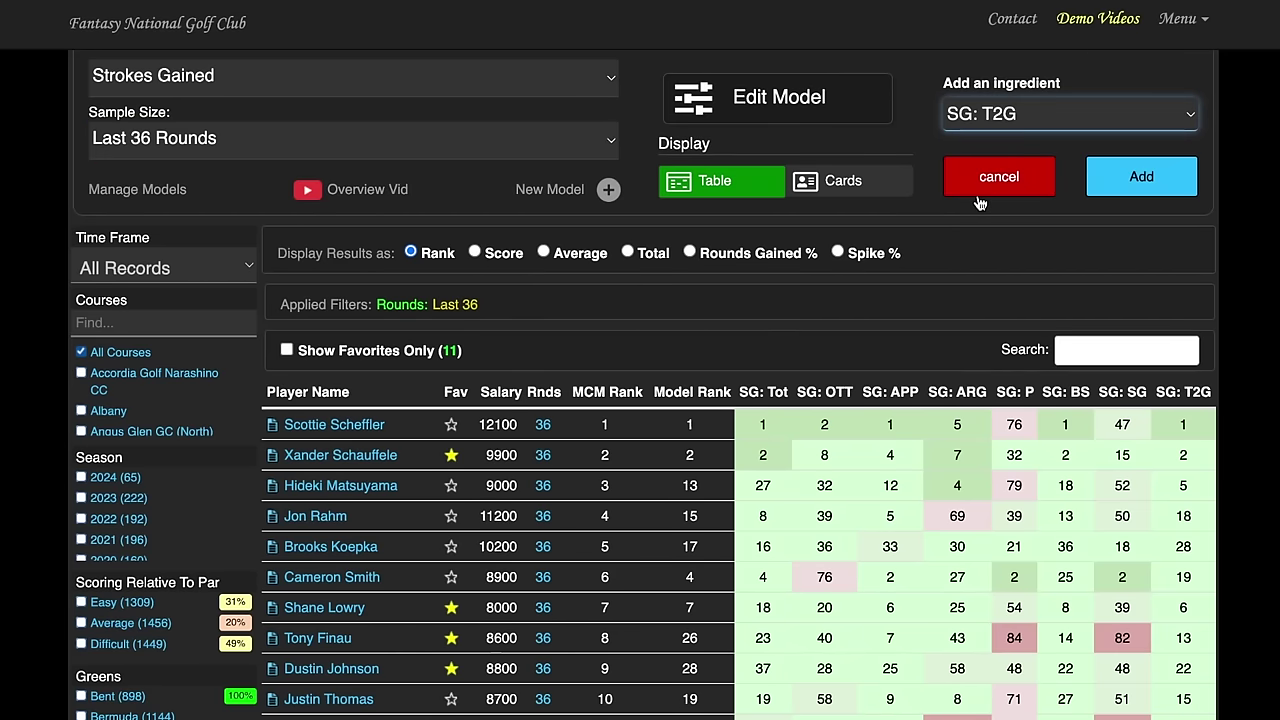
pyautogui.click(1142, 187)
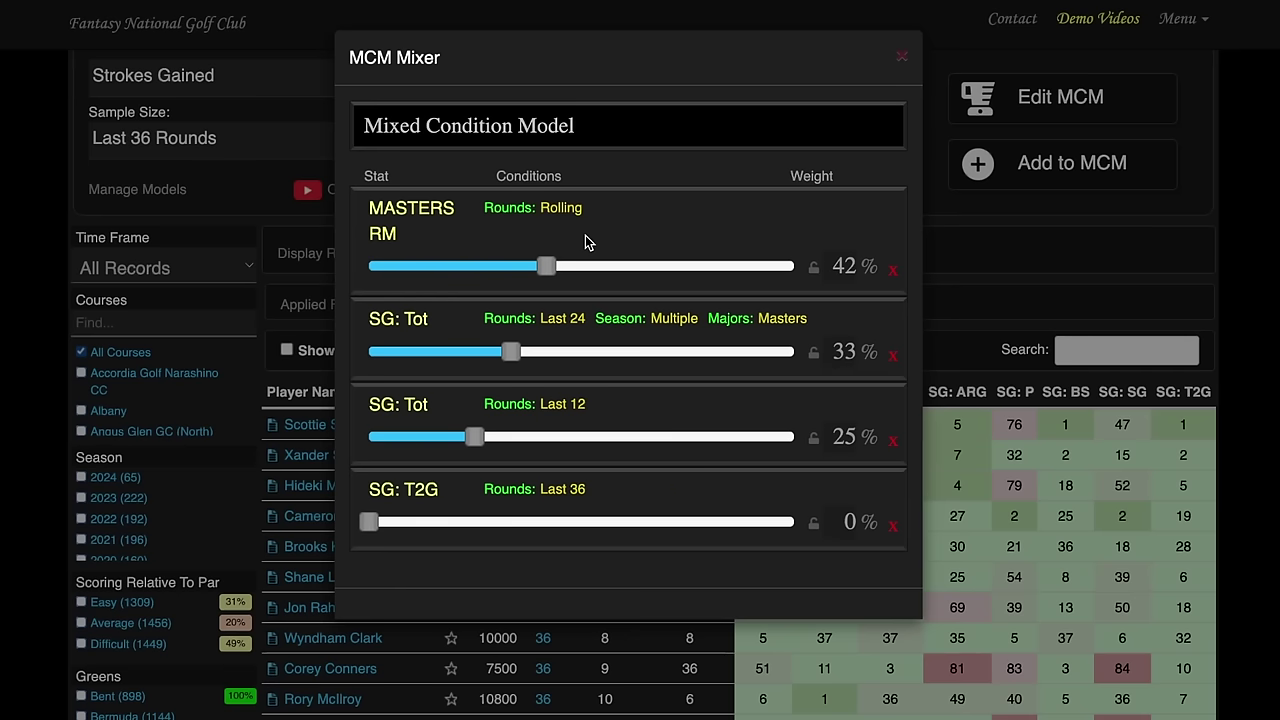
pyautogui.moveTo(367, 523); pyautogui.dragTo(444, 523)
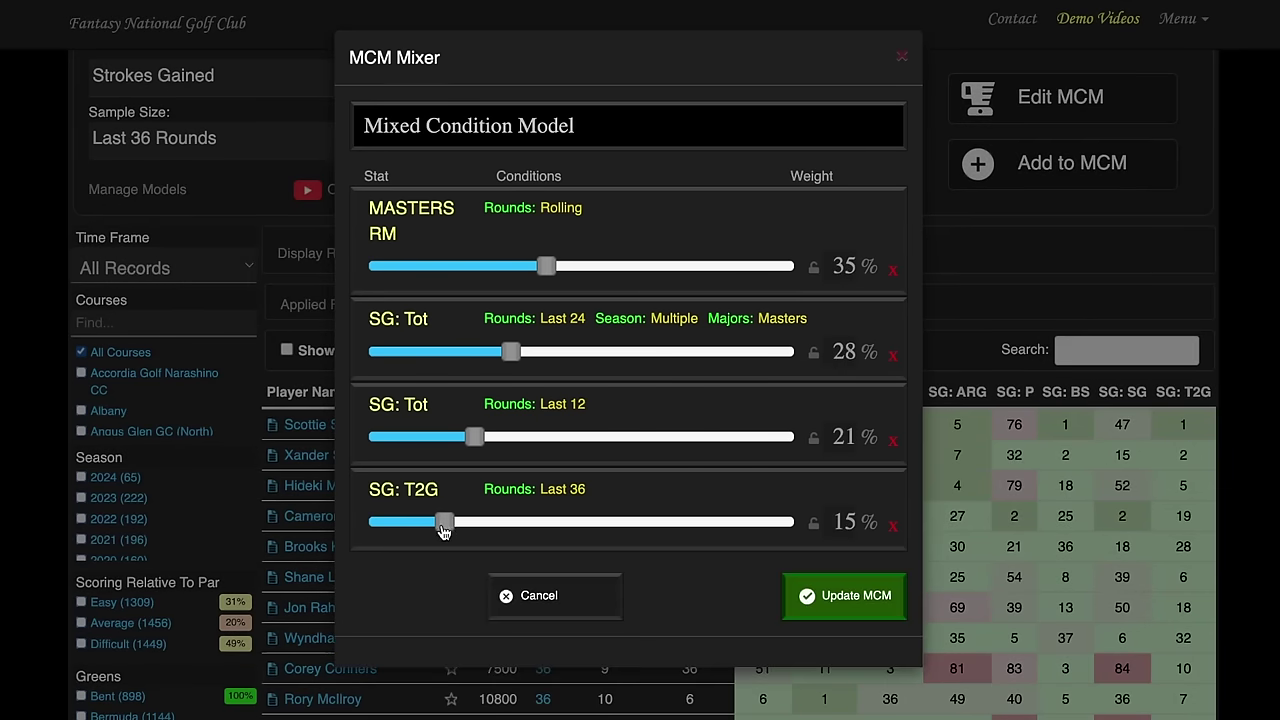
pyautogui.click(866, 600)
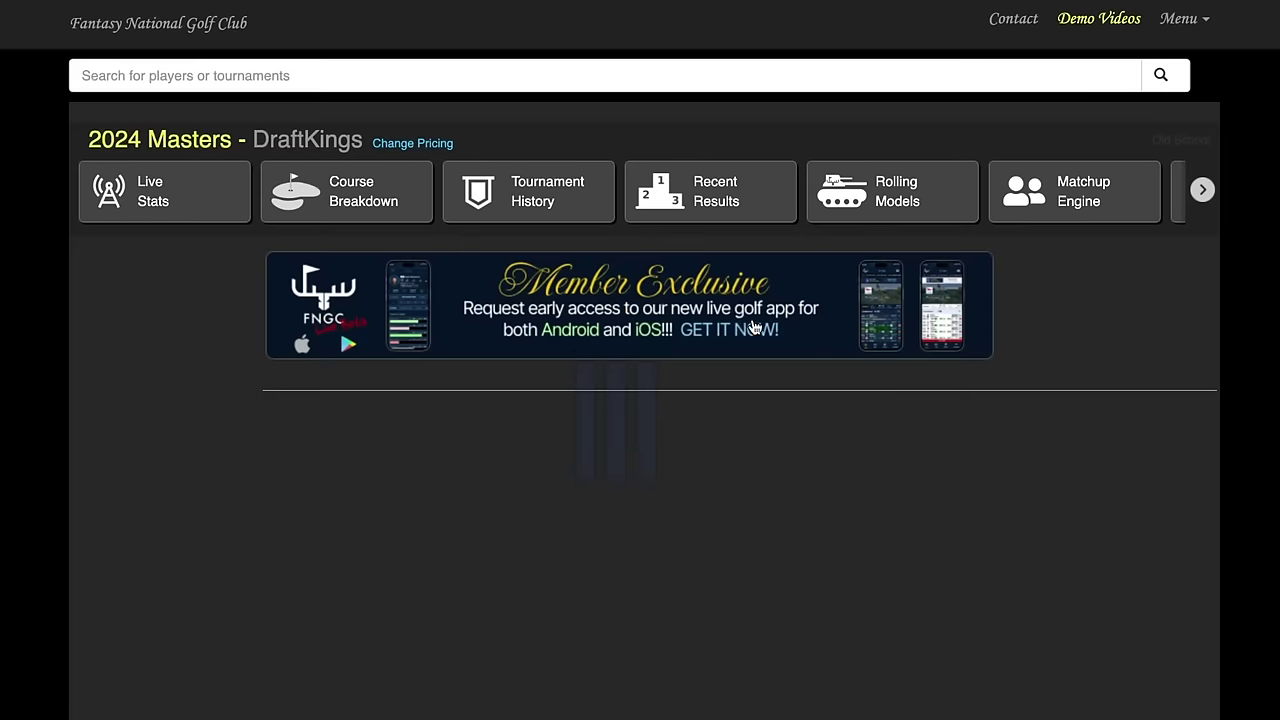
# Filter the strokes gained rankings for the last 24 rounds to Lightning green speed
pyautogui.scroll(-4, 1210, 347)
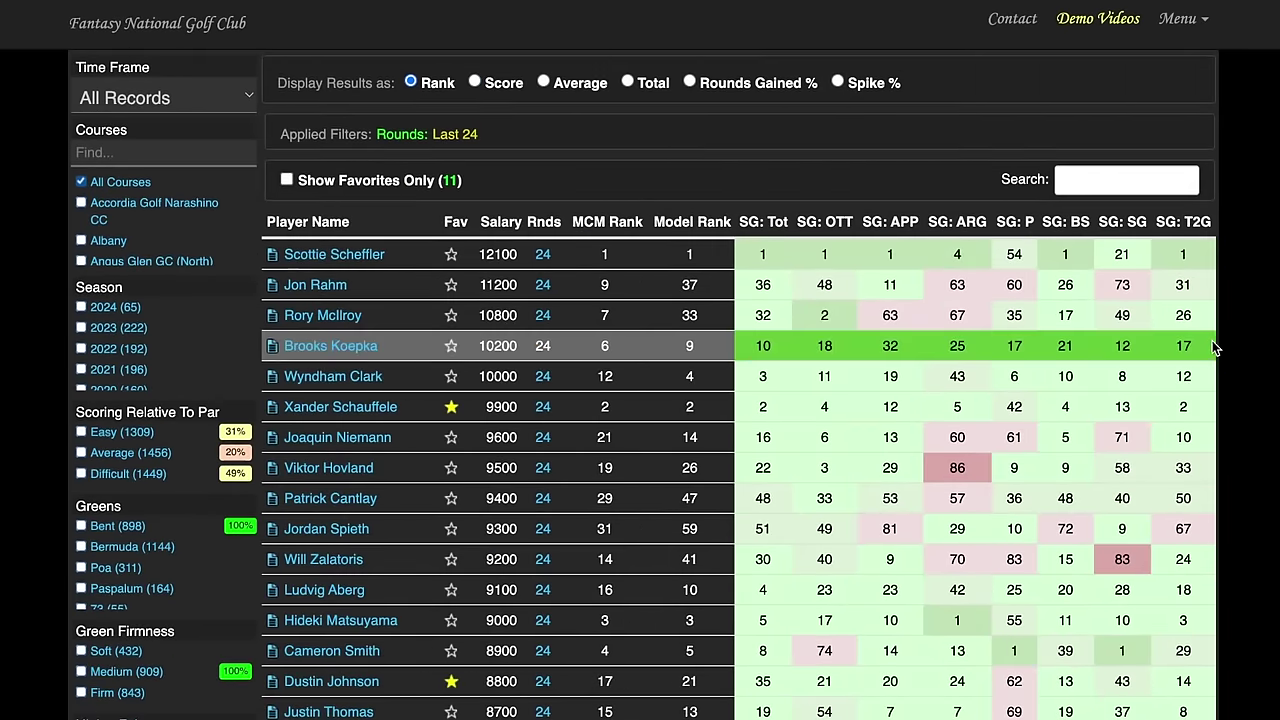
pyautogui.scroll(-6, 1212, 345)
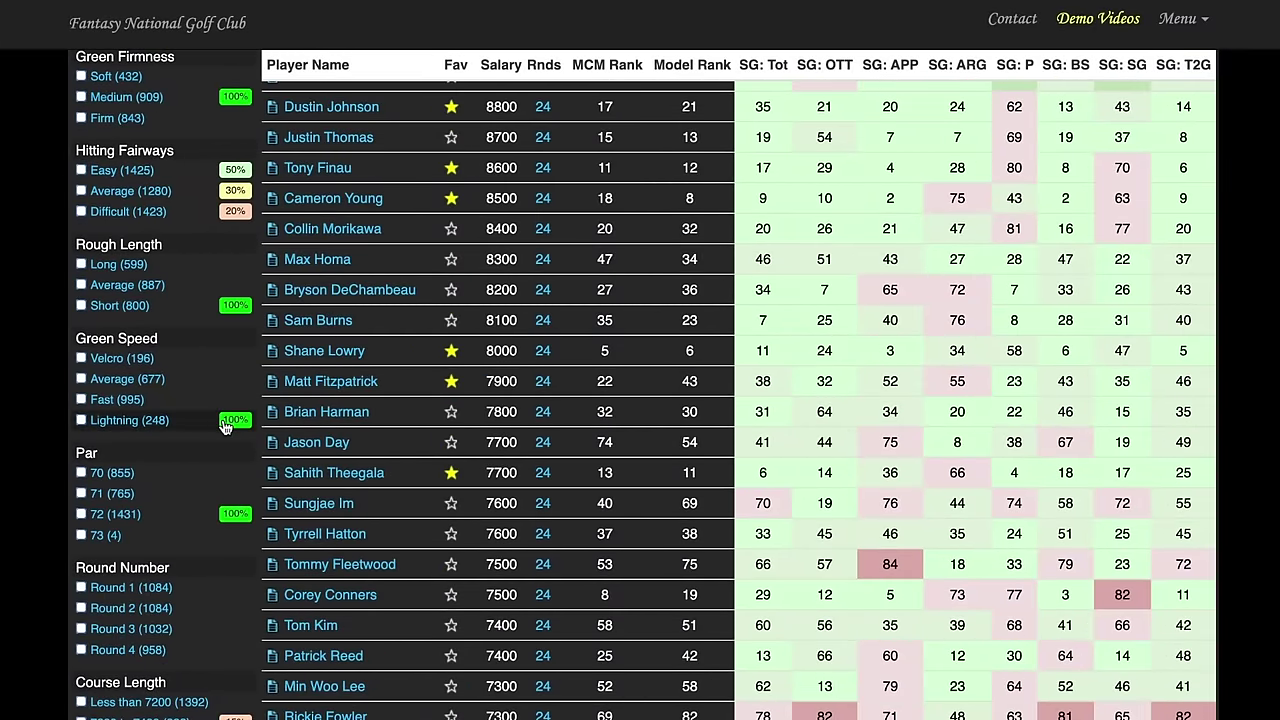
pyautogui.scroll(1, 757, 175)
pyautogui.scroll(3, 757, 175)
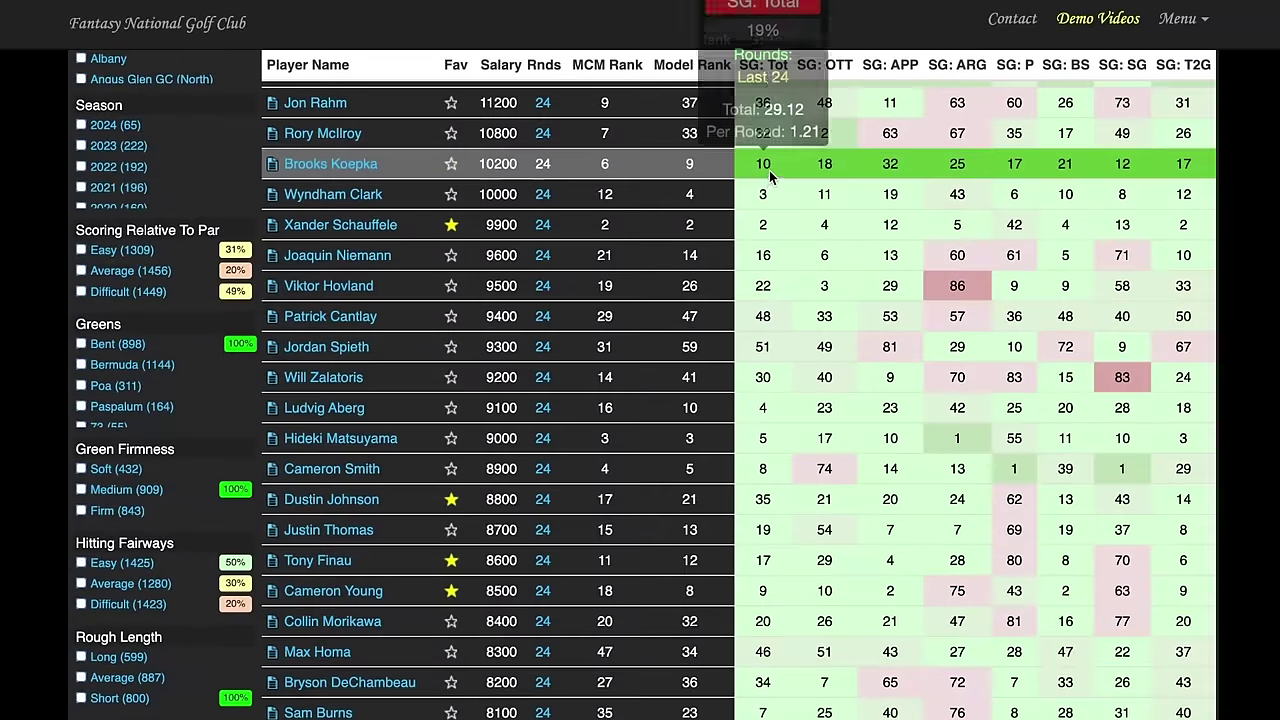
pyautogui.scroll(-3, 133, 380)
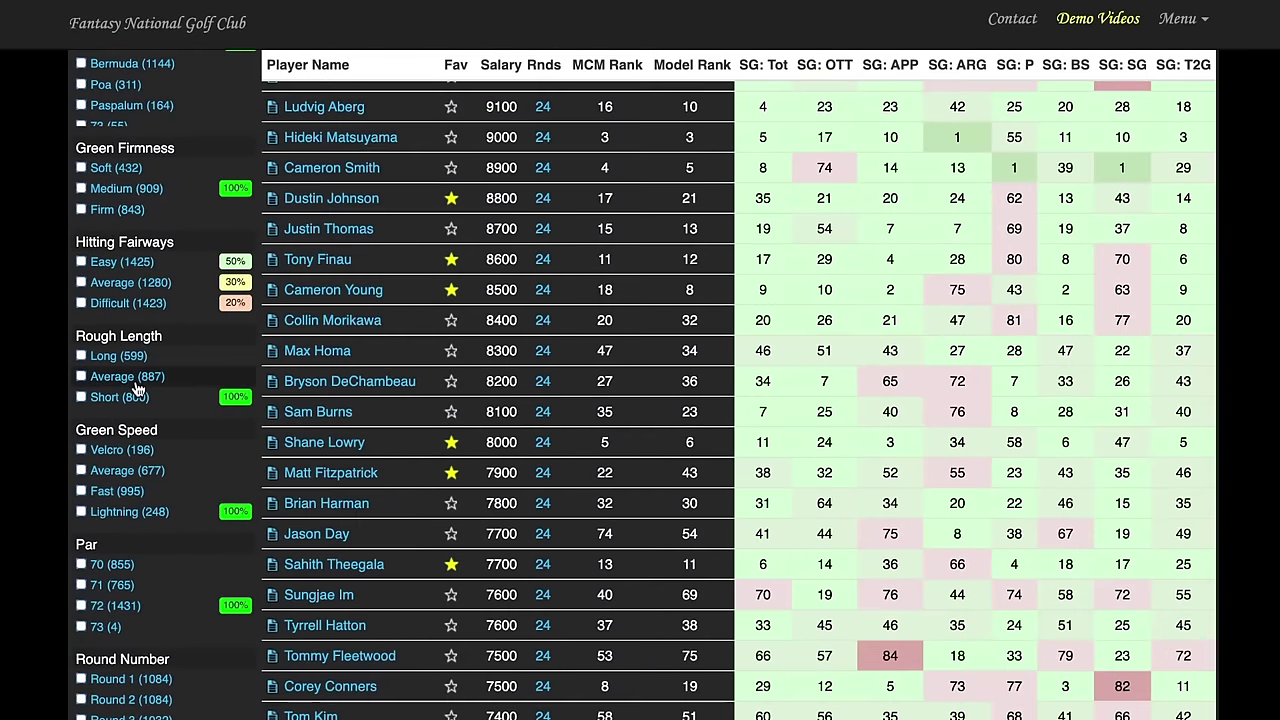
pyautogui.click(82, 513)
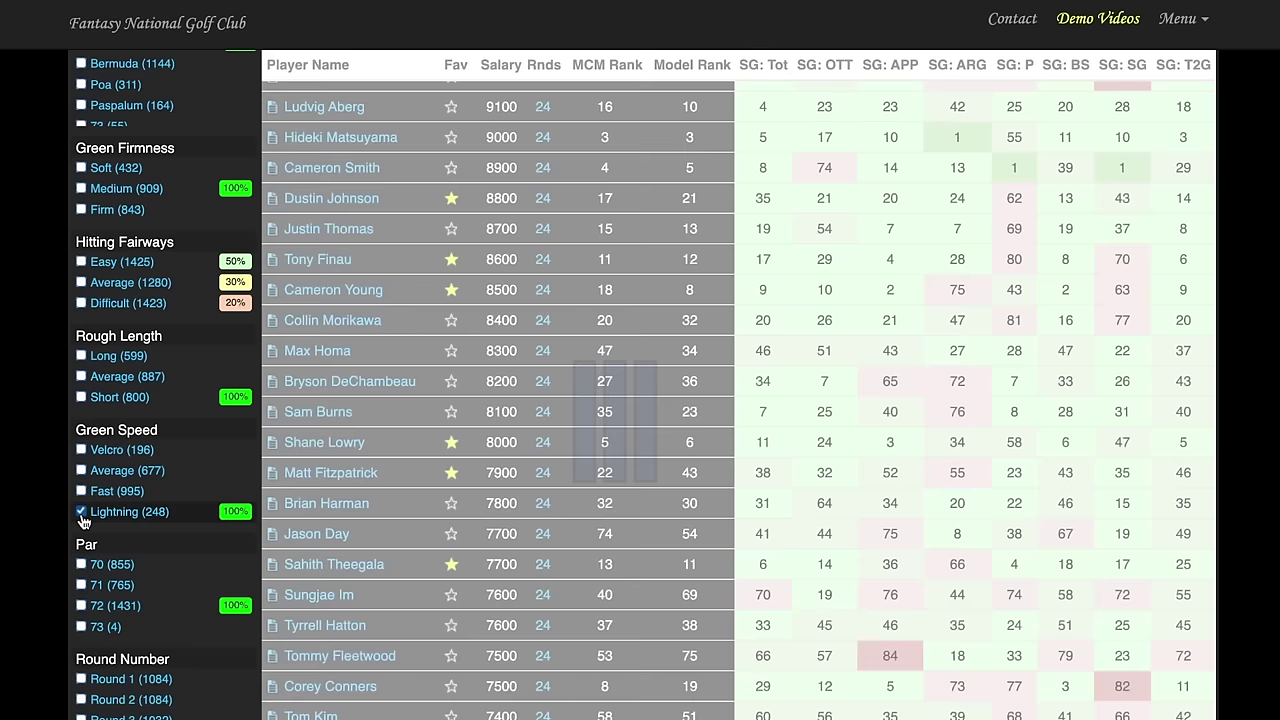
# Examine Scottie Scheffler's round-by-round strokes gained on Lightning greens, and return to the player rankings
pyautogui.scroll(3, 726, 393)
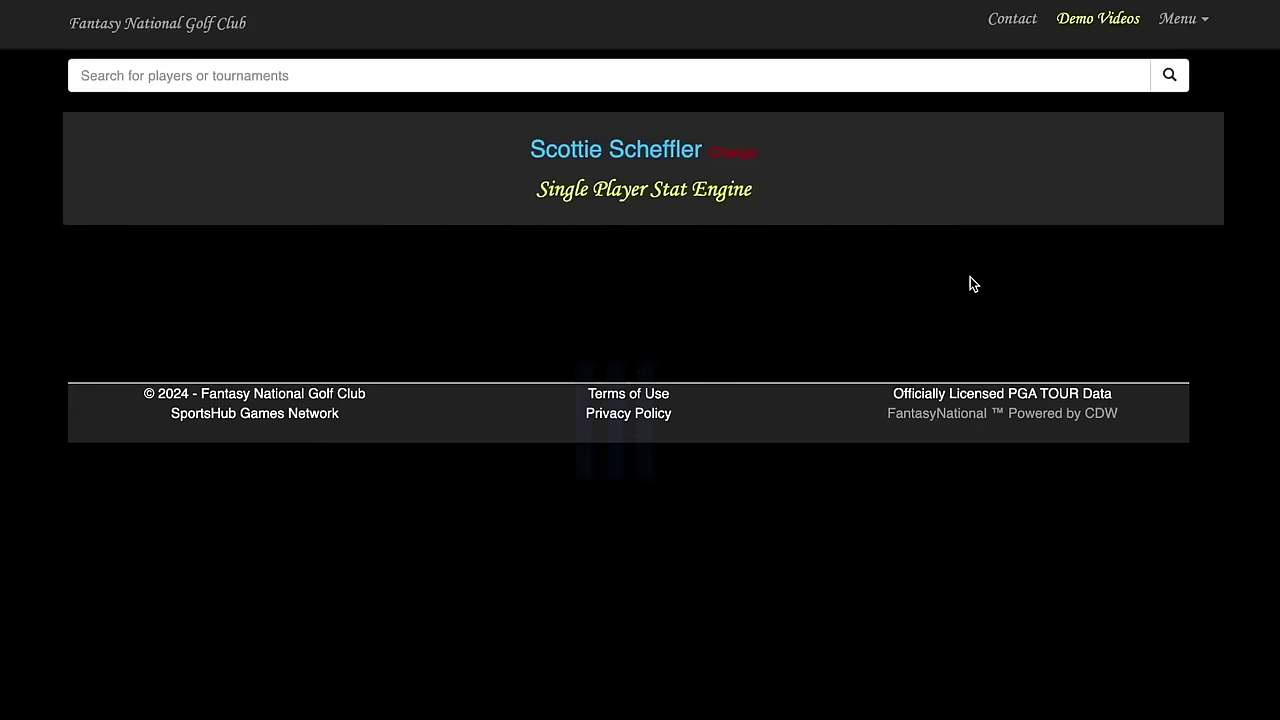
pyautogui.scroll(-1, 1246, 349)
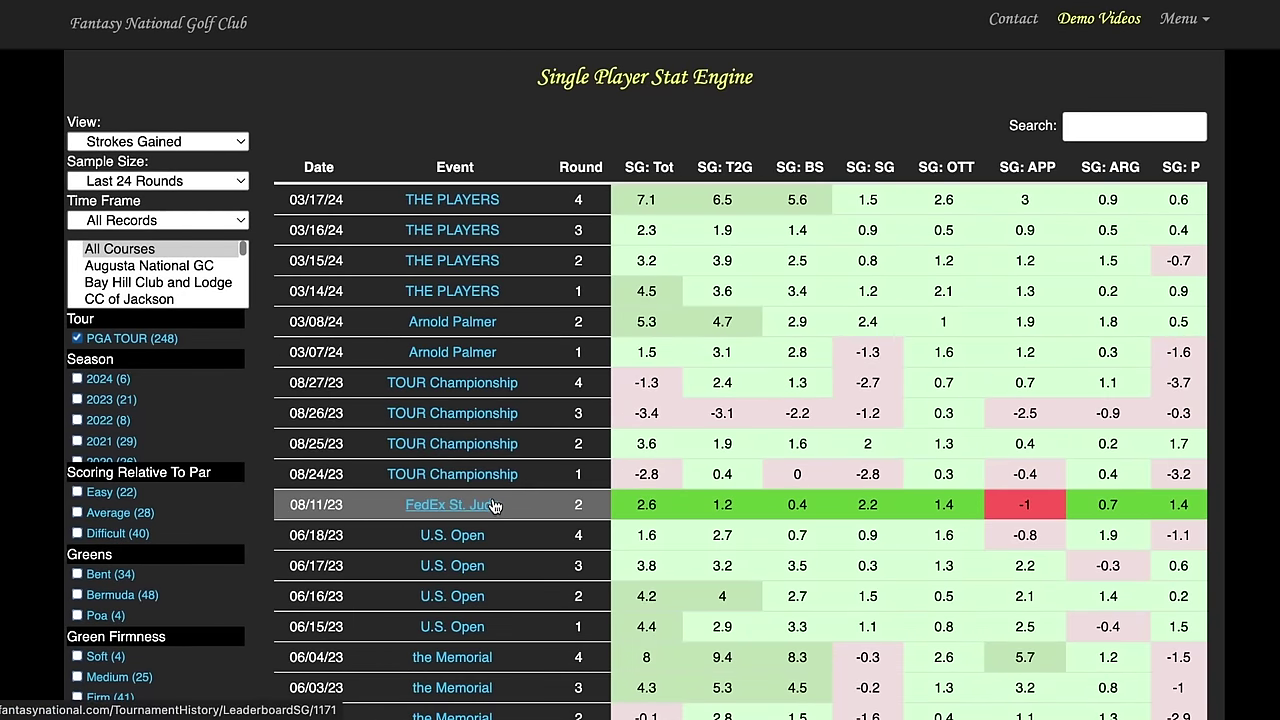
pyautogui.scroll(-3, 498, 502)
pyautogui.scroll(-2, 500, 510)
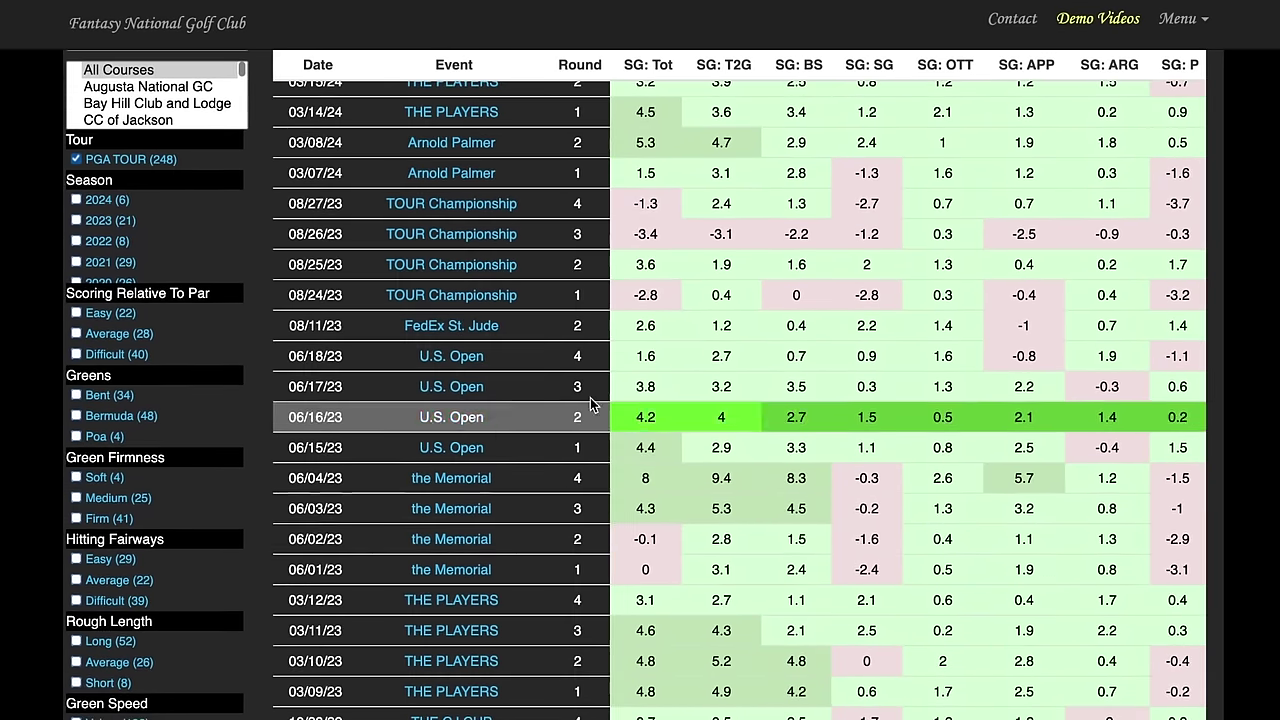
pyautogui.scroll(-3, 493, 517)
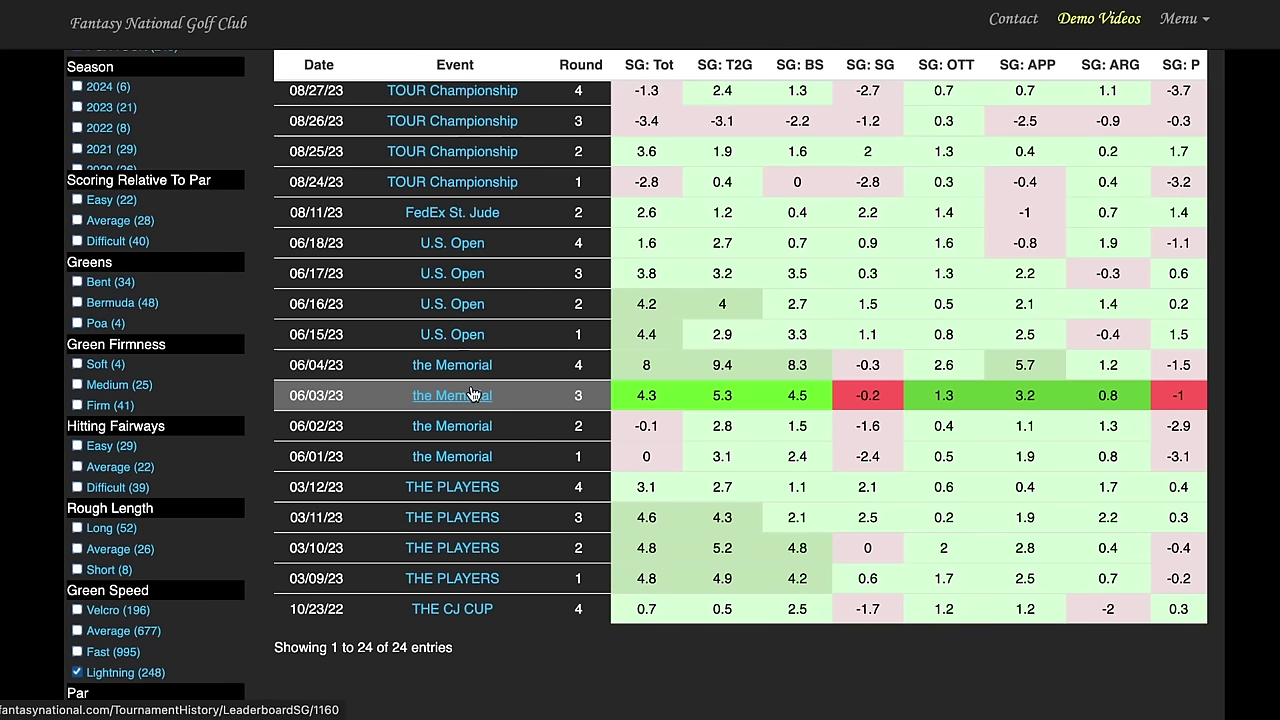
pyautogui.scroll(1, 473, 393)
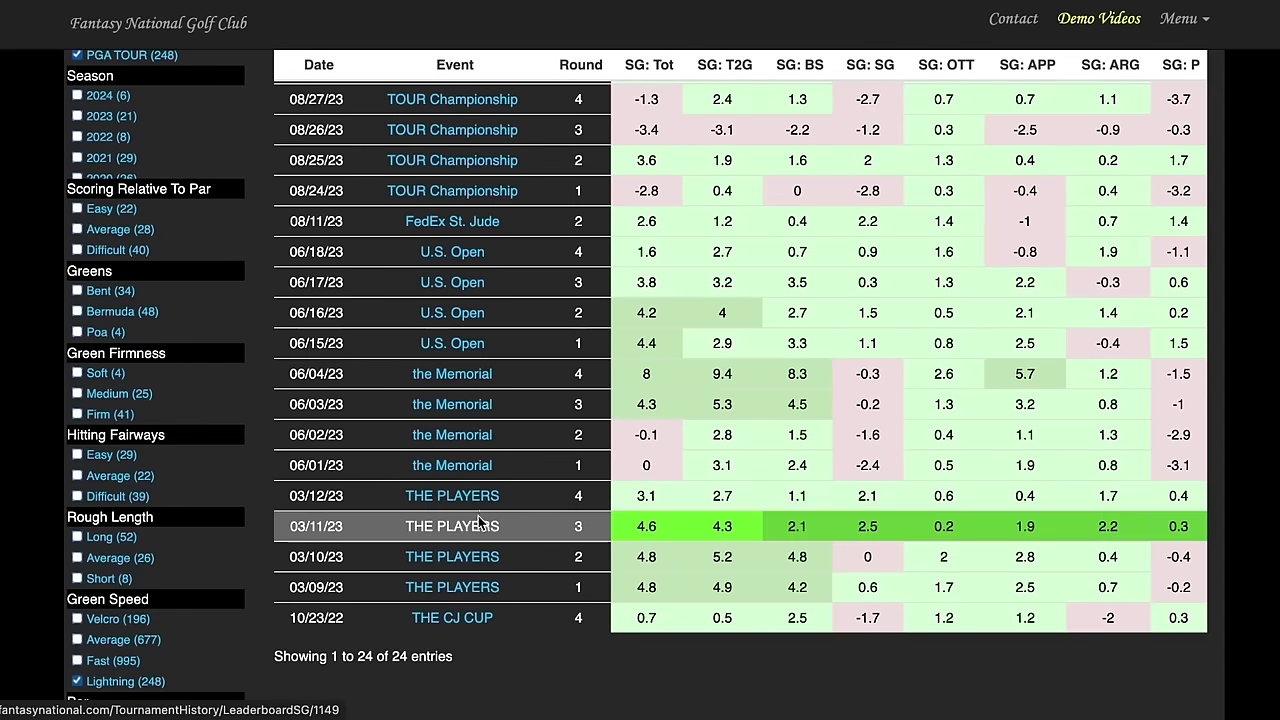
pyautogui.scroll(5, 463, 347)
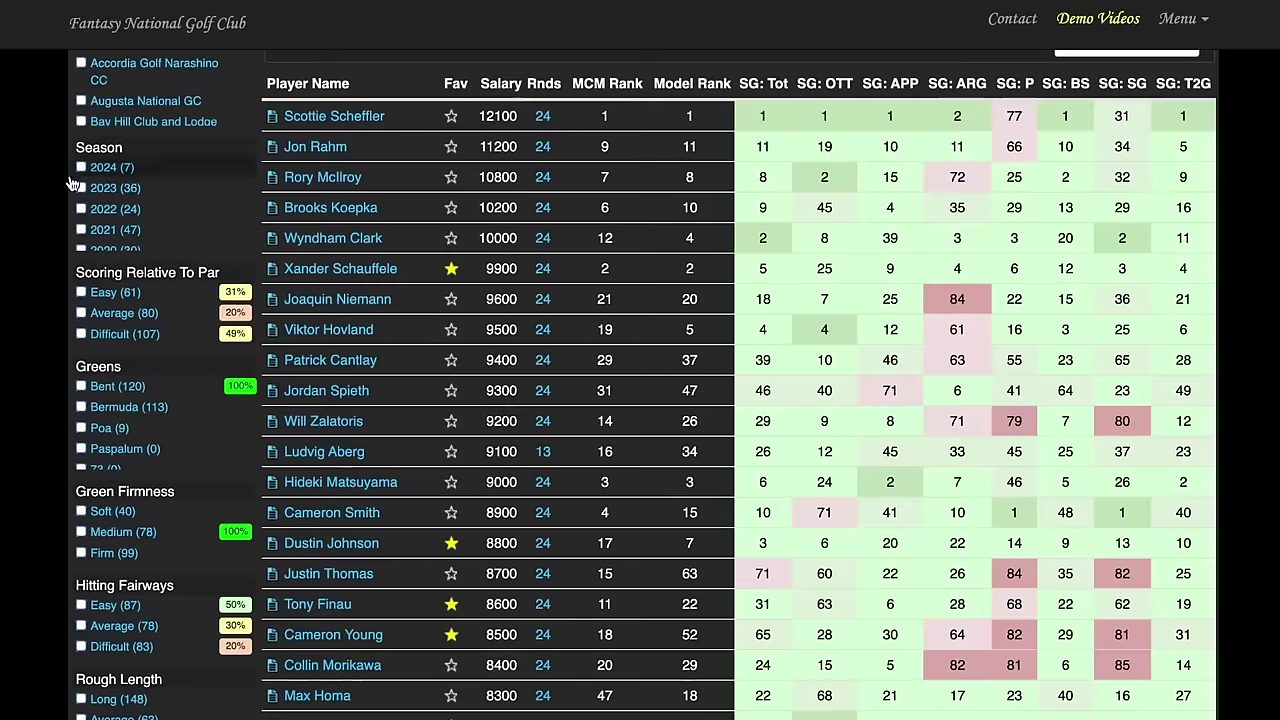
# Add Fast green speed to the Lightning filter on the strokes gained rankings
pyautogui.scroll(-5, 41, 275)
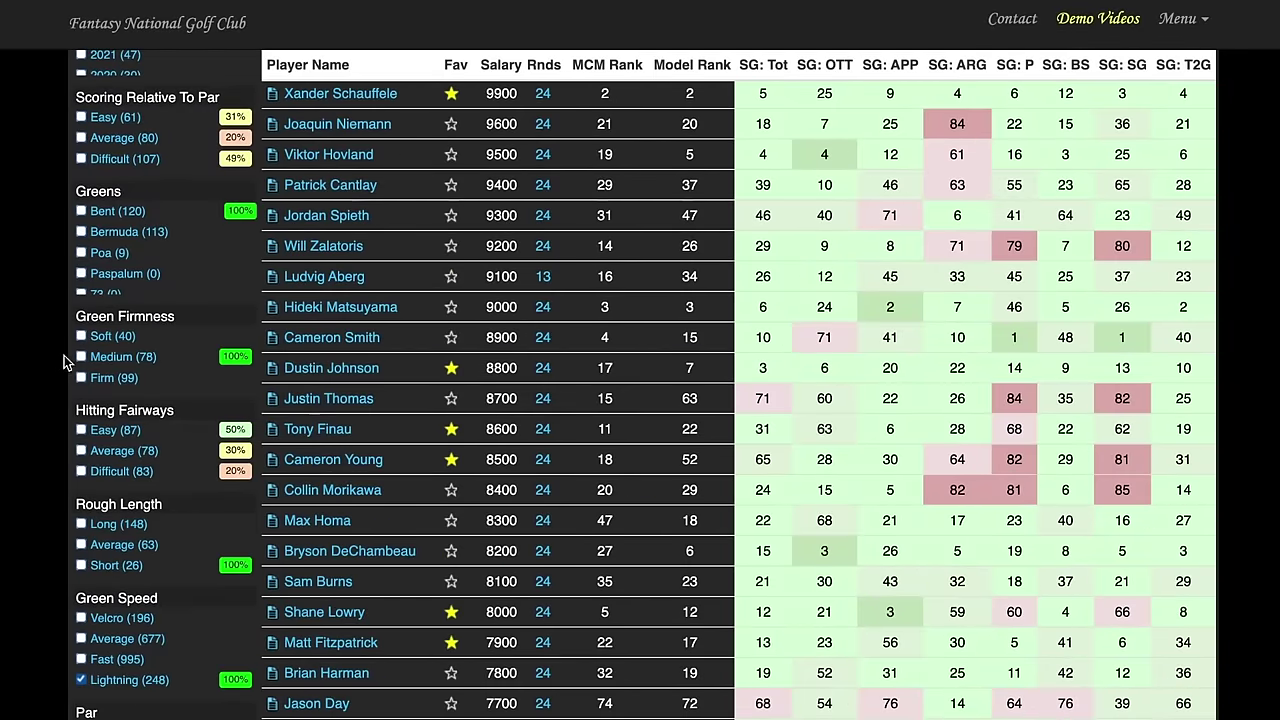
pyautogui.scroll(-3, 90, 390)
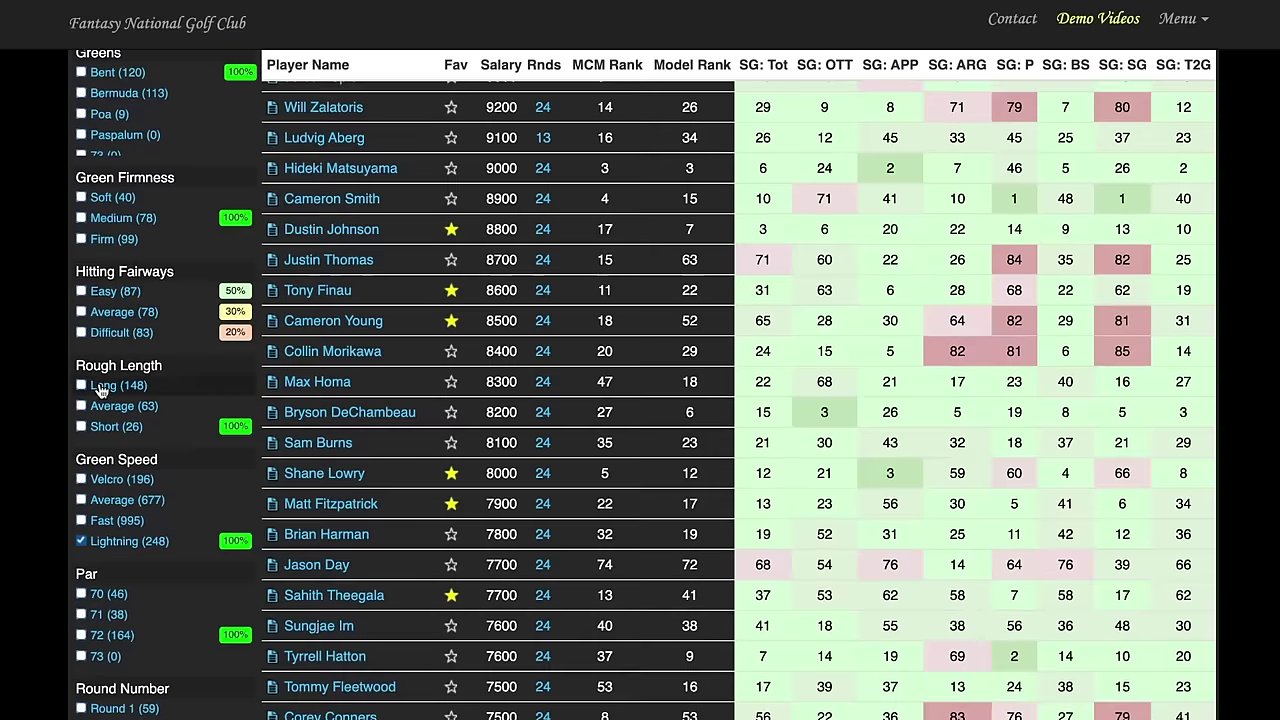
pyautogui.scroll(-1, 79, 443)
pyautogui.click(81, 467)
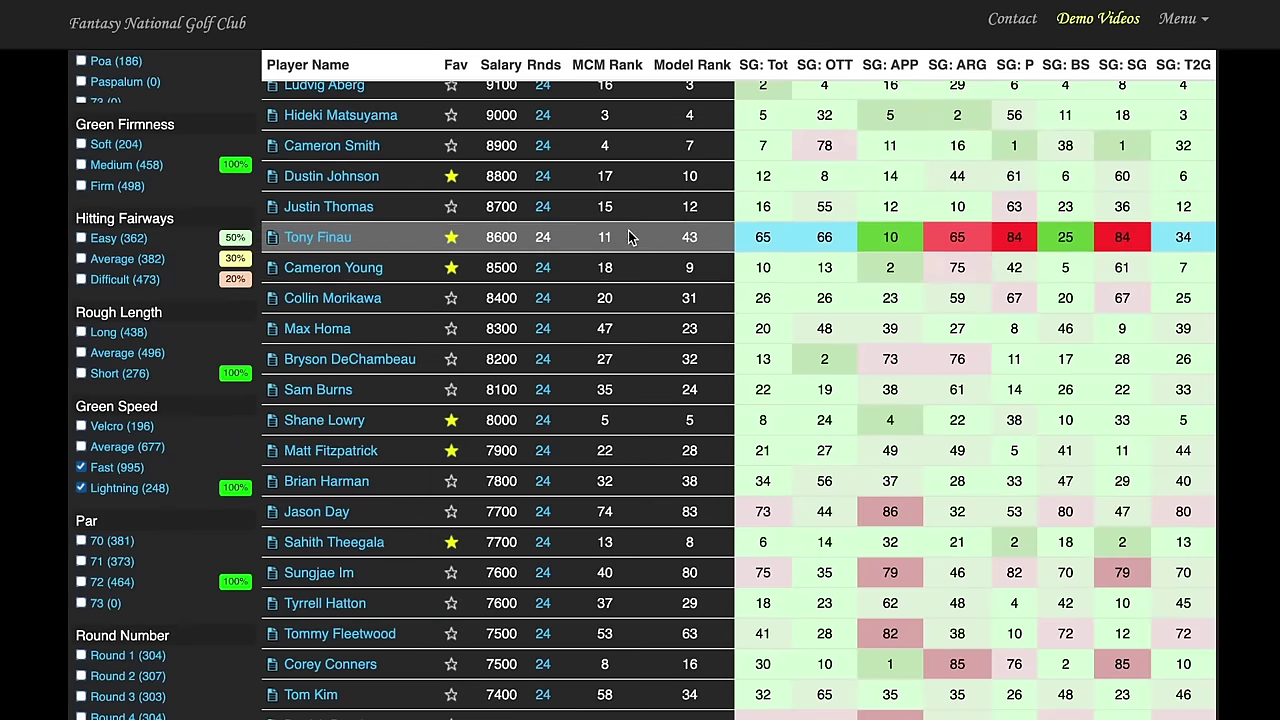
# Examine Viktor Hovland's last 24 rounds of strokes gained on Fast and Lightning greens, and return to the player rankings
pyautogui.scroll(3, 605, 235)
pyautogui.scroll(1, 605, 232)
pyautogui.click(548, 141)
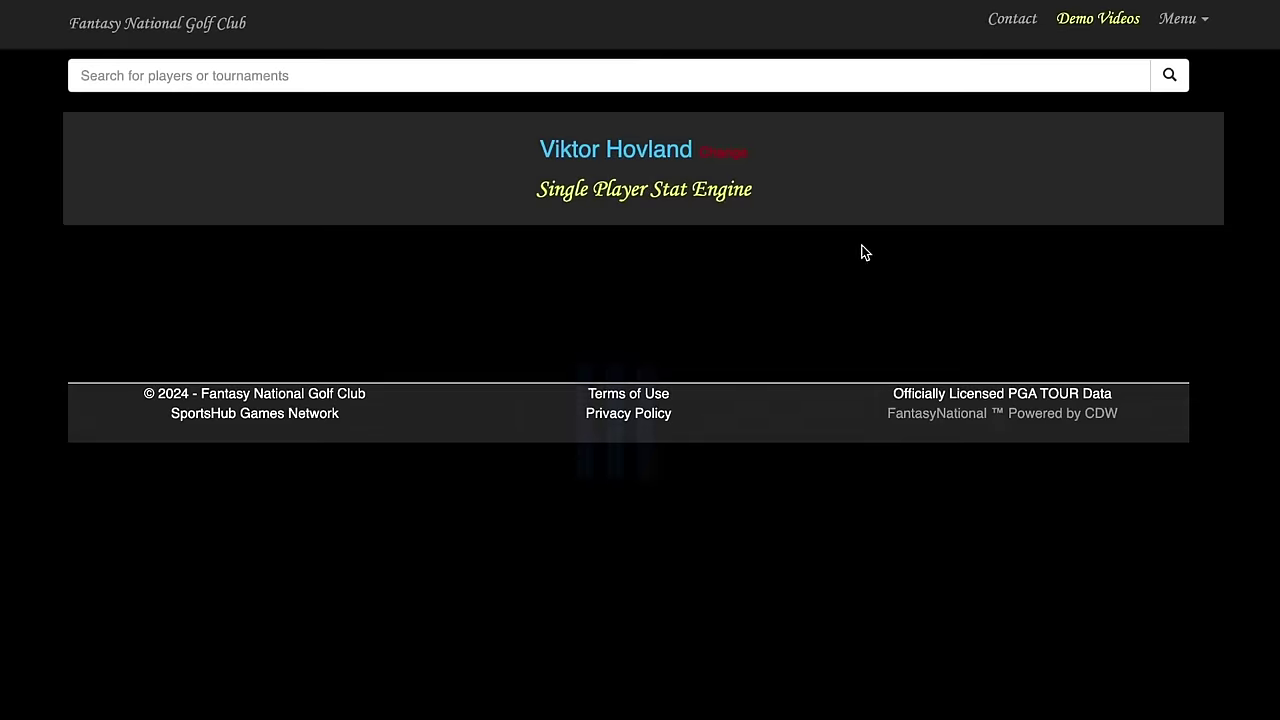
pyautogui.scroll(-2, 1190, 338)
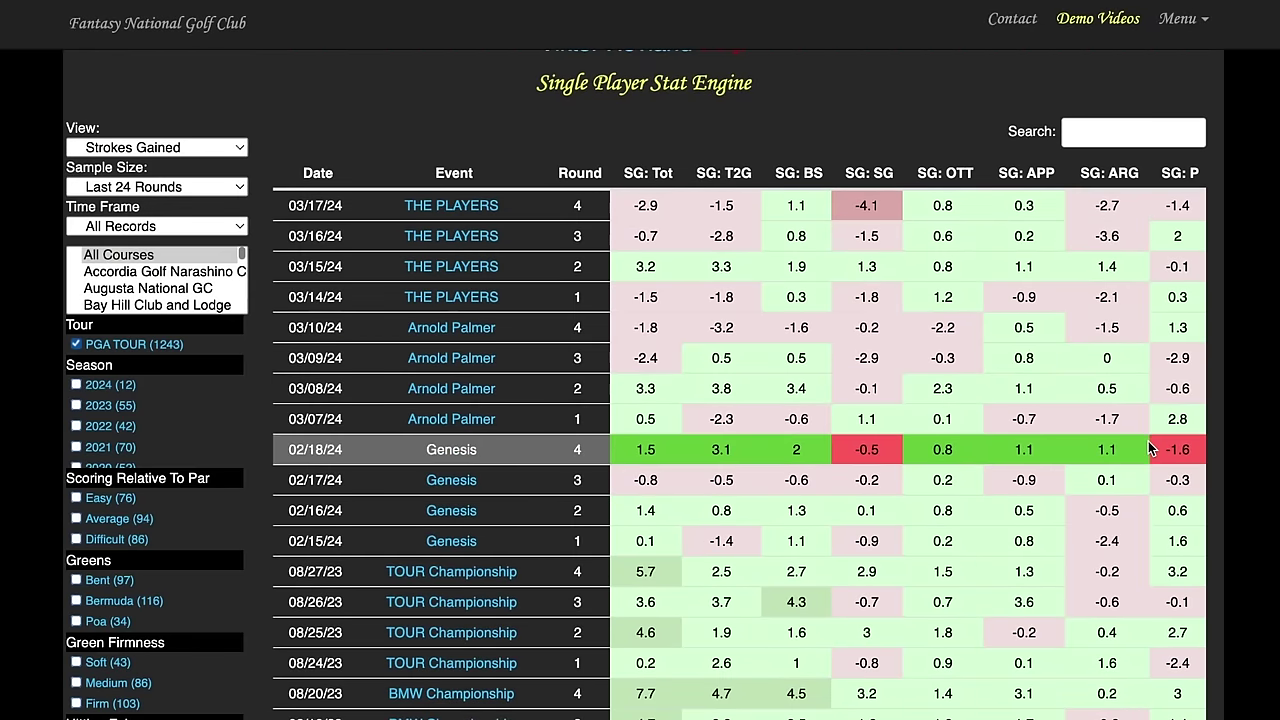
pyautogui.scroll(-2, 1150, 445)
pyautogui.scroll(-4, 1092, 321)
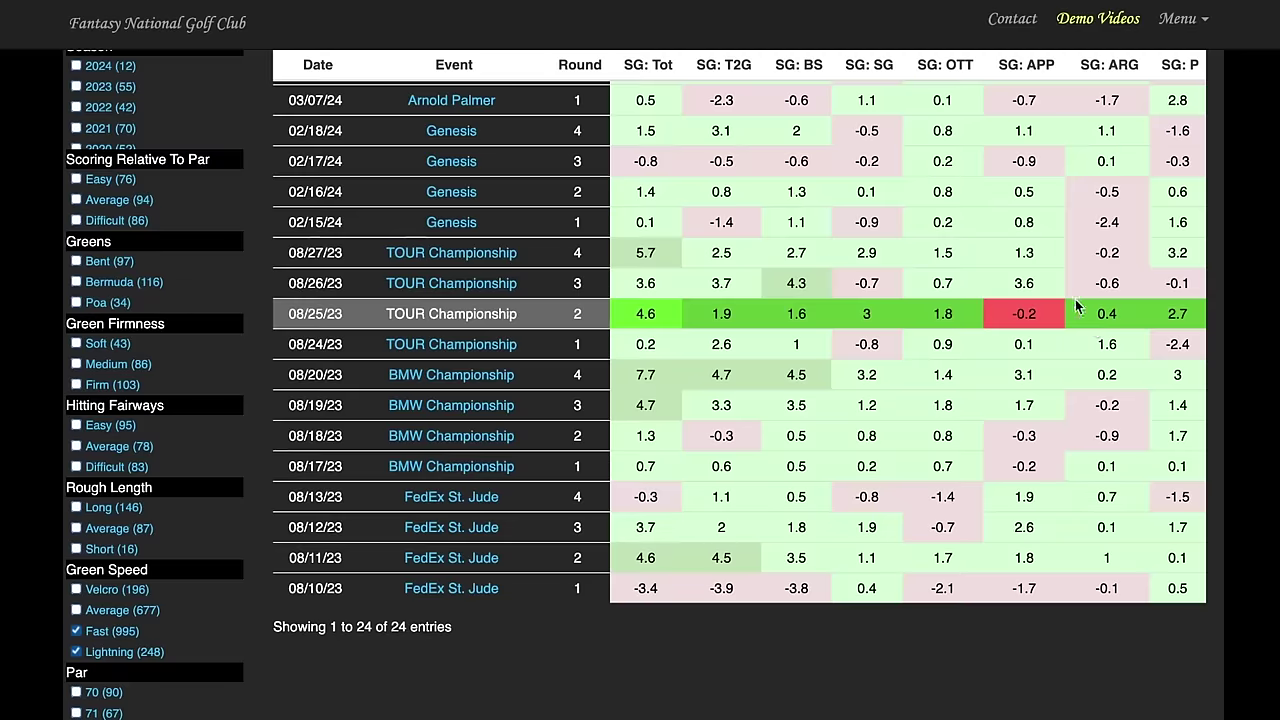
pyautogui.scroll(5, 1131, 281)
pyautogui.scroll(-5, 1043, 284)
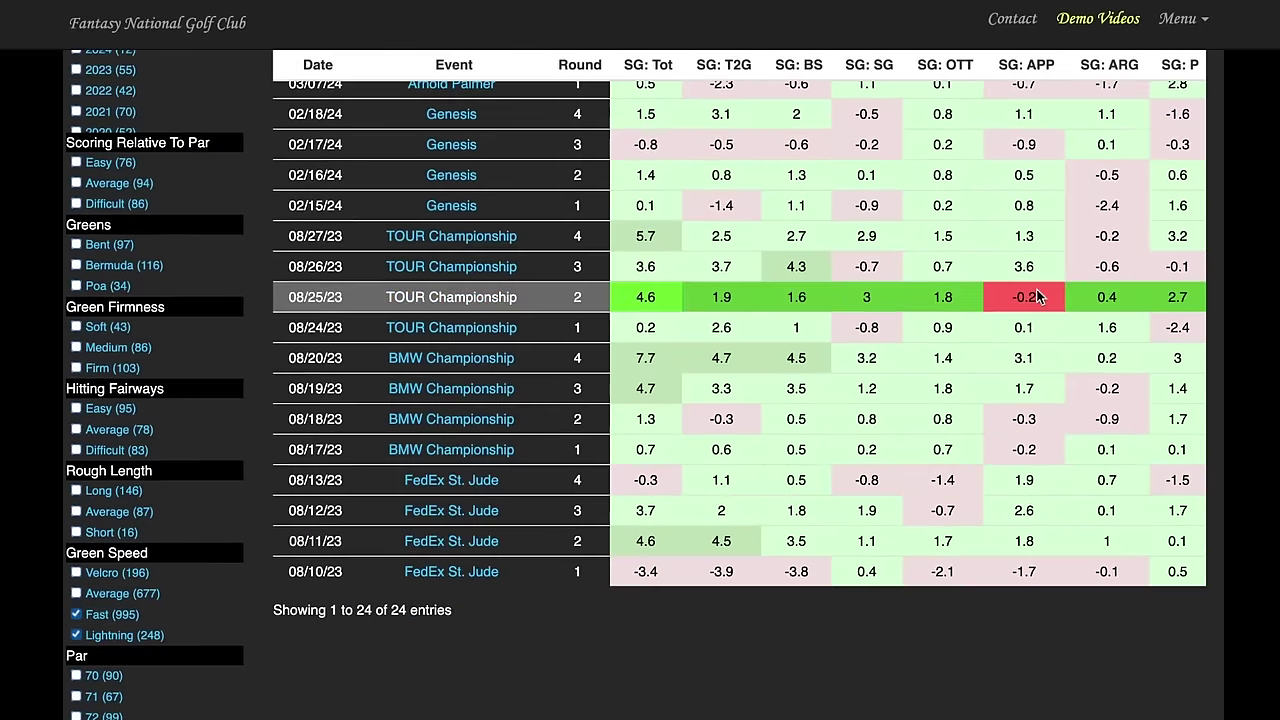
pyautogui.scroll(-3, 250, 520)
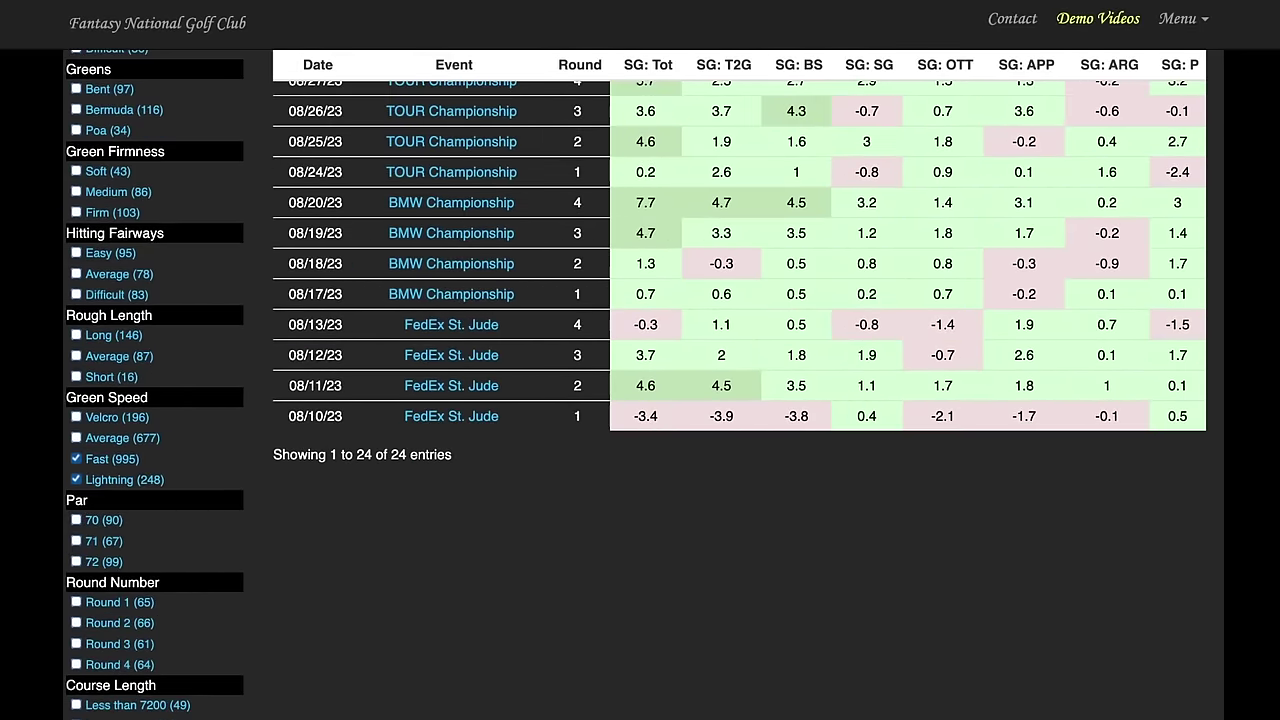
pyautogui.hotkey('alt', 'Left')
# Open the 2024 Masters Tournament simulation details in the FNGC Simulator
pyautogui.scroll(5, 1124, 300)
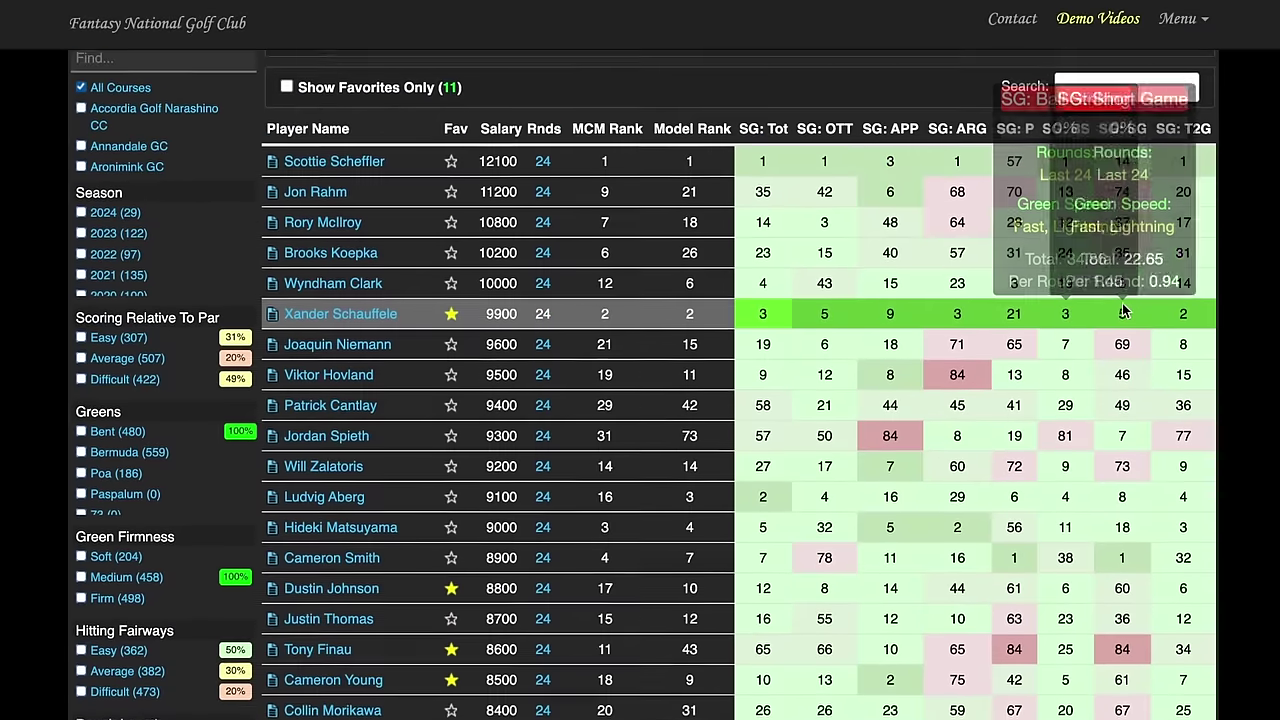
pyautogui.scroll(8, 1124, 311)
pyautogui.hscroll(8, 1066, 195)
pyautogui.hscroll(3, 995, 195)
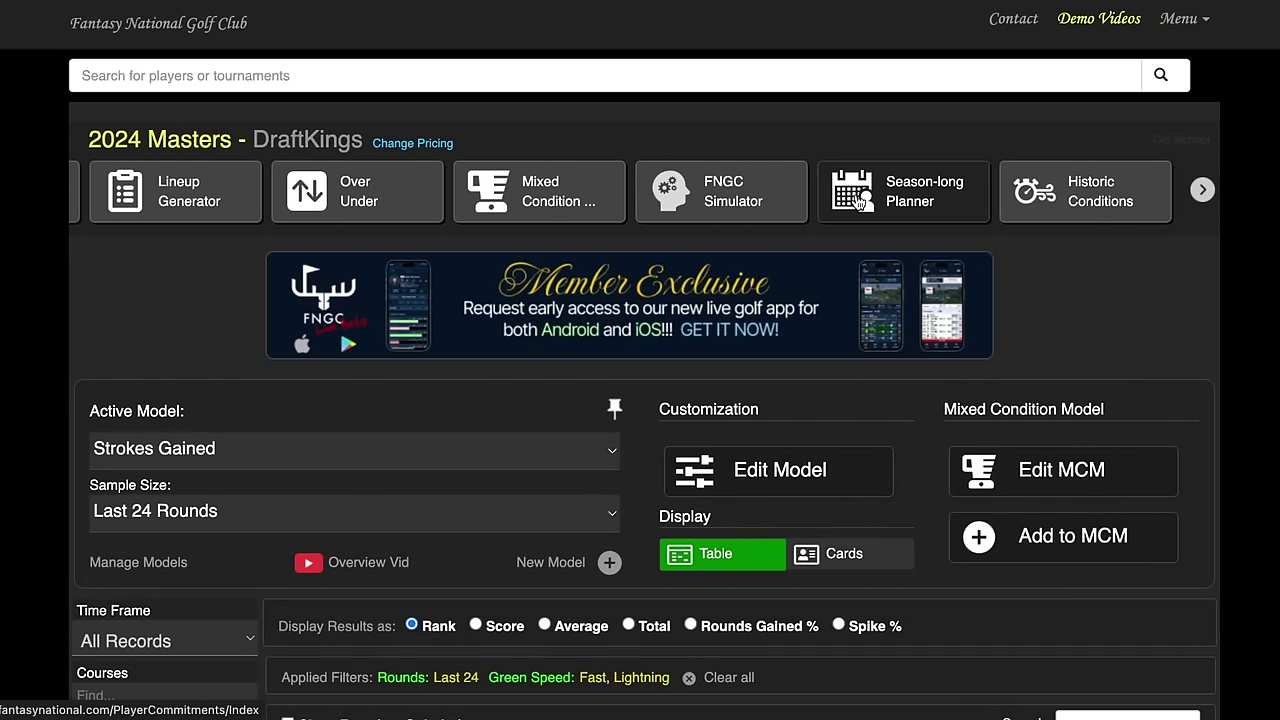
pyautogui.click(727, 180)
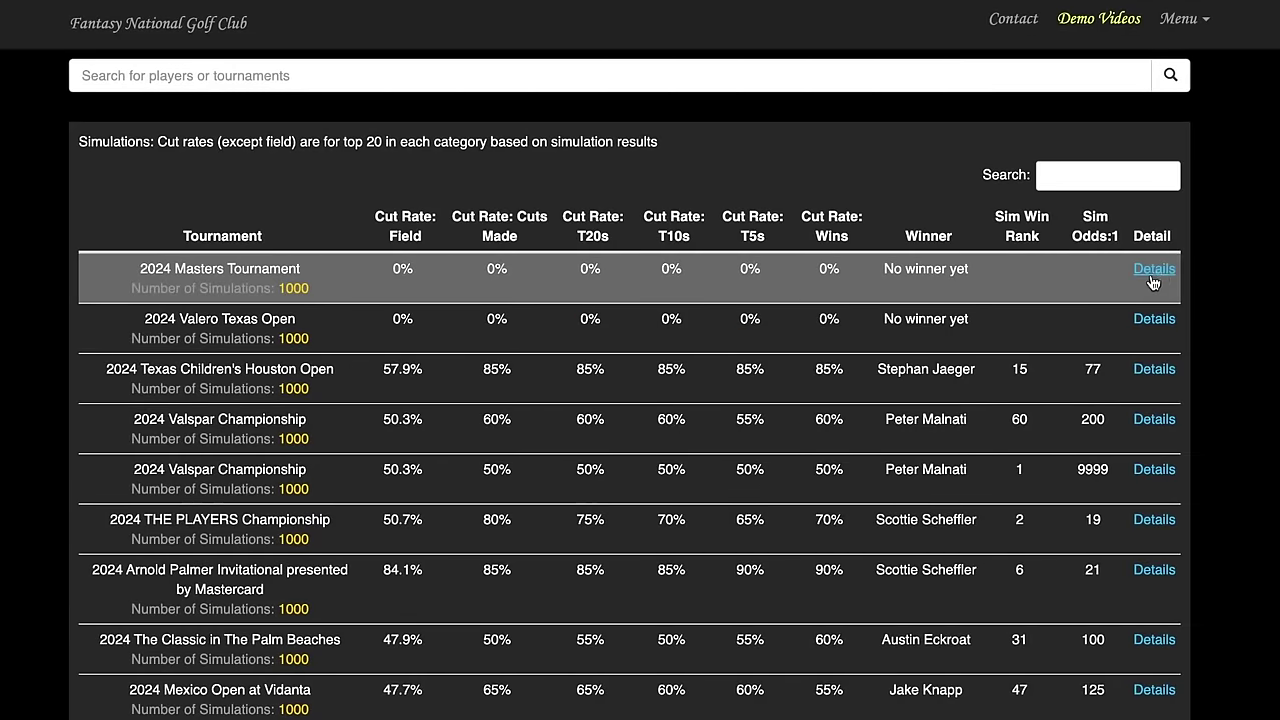
pyautogui.click(1155, 270)
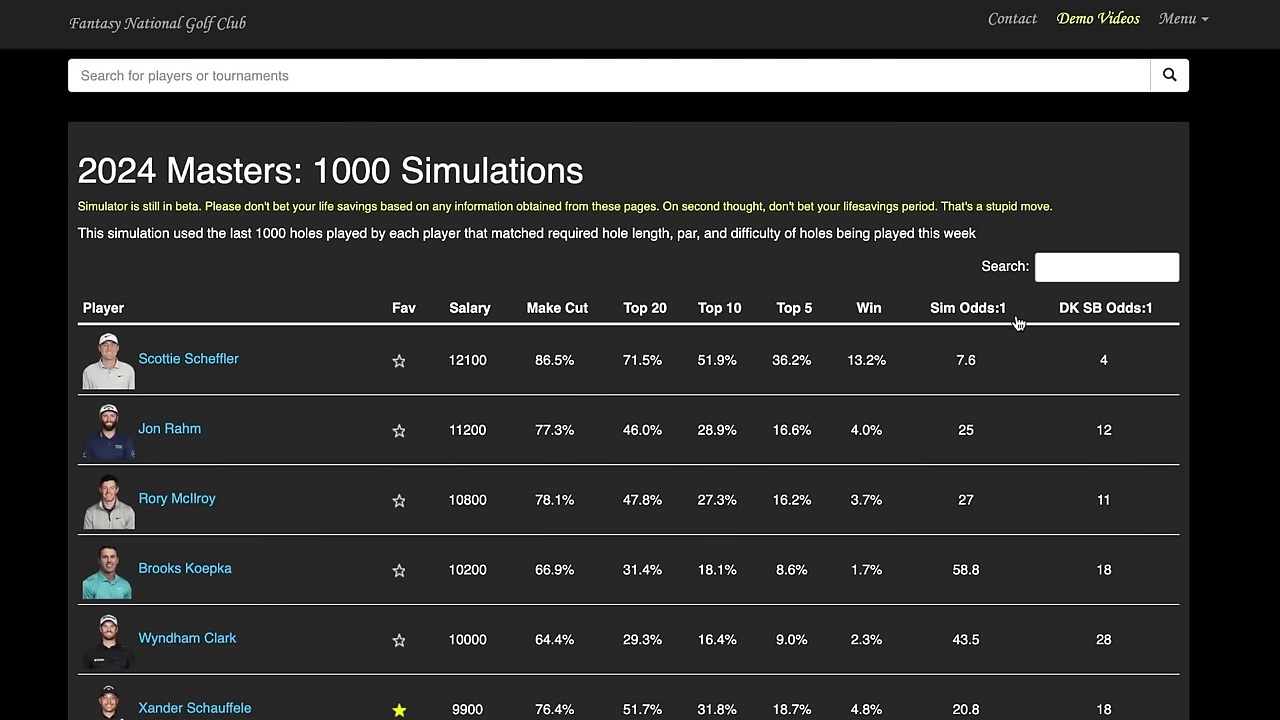
# Sort the Masters simulation results by win percentage and compare the simulated odds with the DK sportsbook odds
pyautogui.click(880, 315)
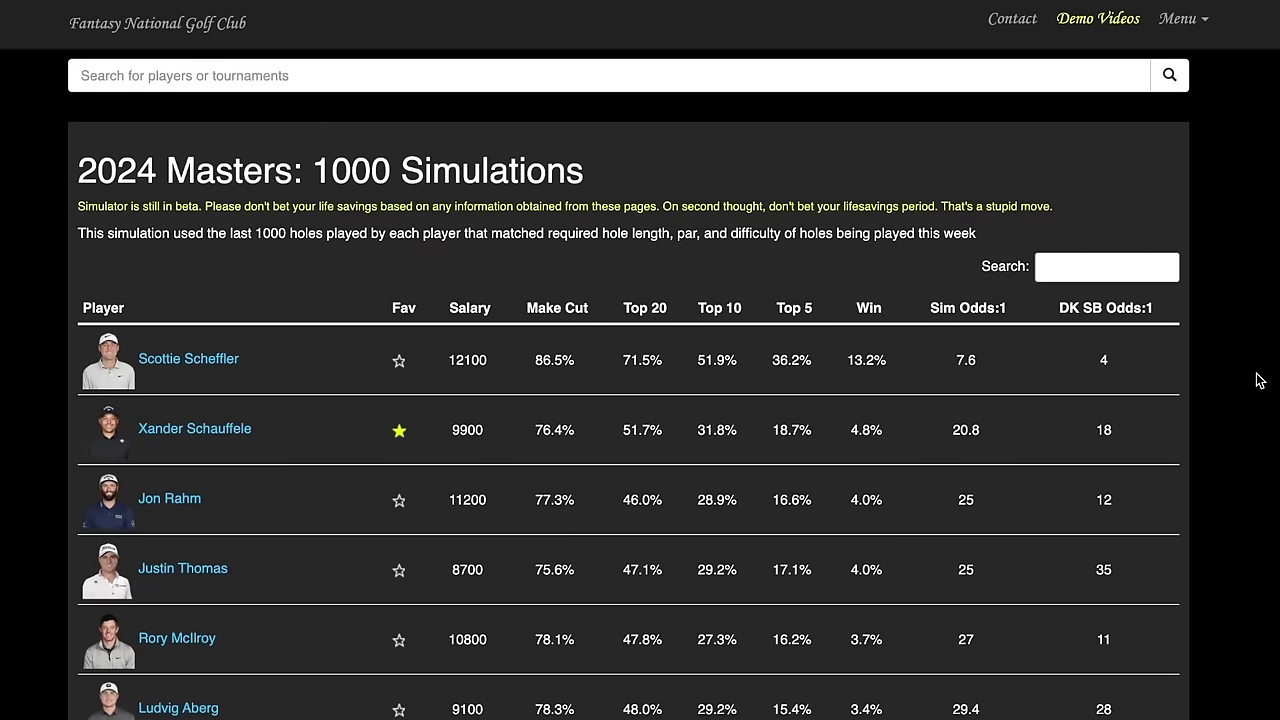
pyautogui.scroll(-2, 1259, 377)
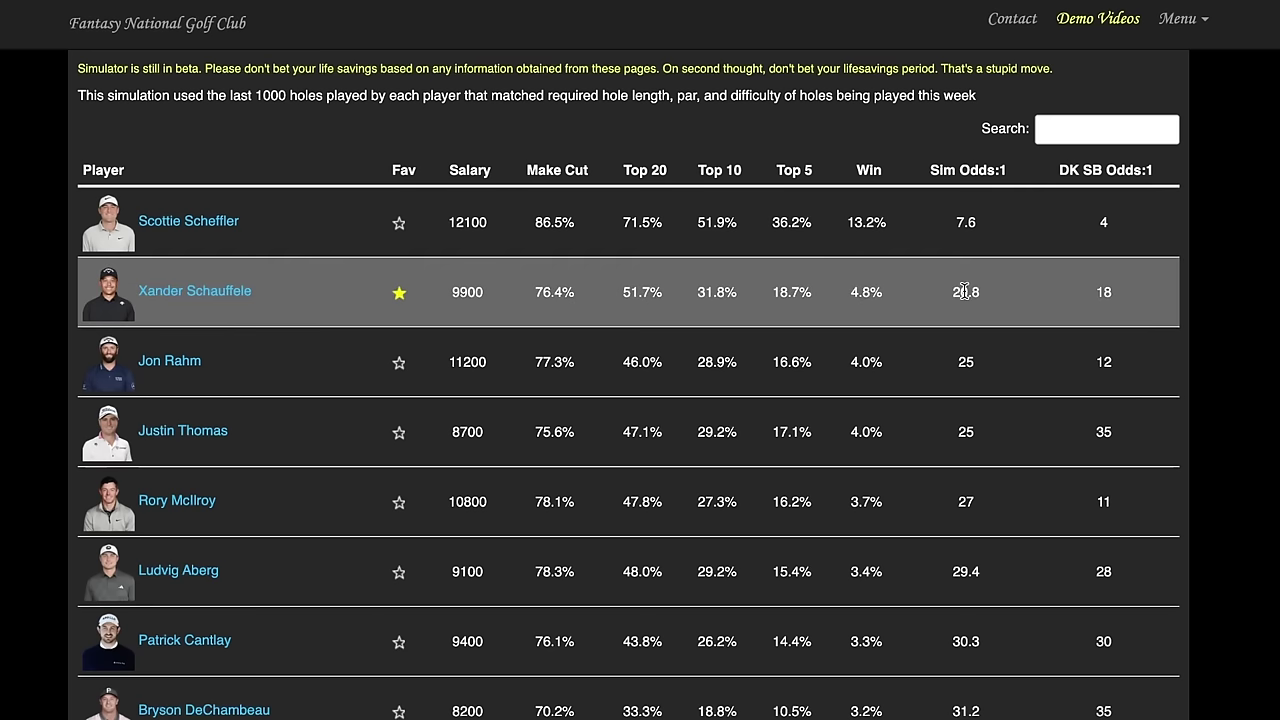
pyautogui.scroll(-2, 1143, 298)
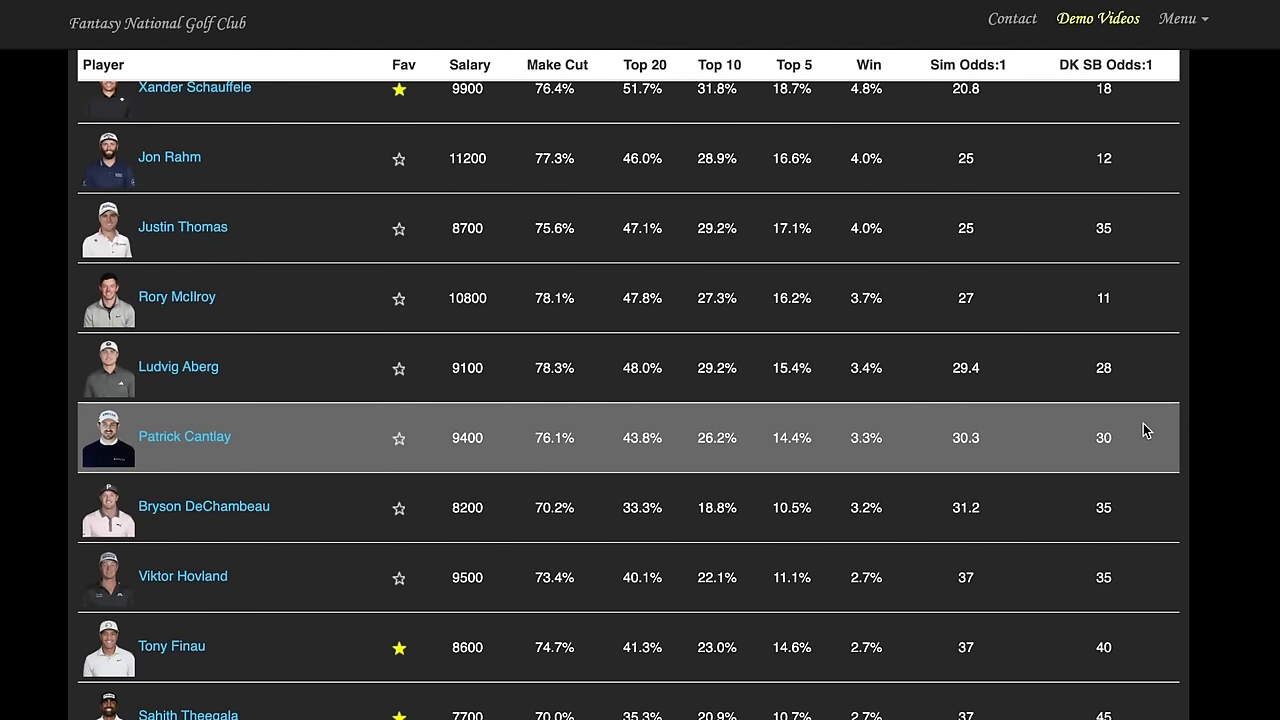
# Compare the simulated odds with the DK sportsbook odds for Patrick Cantlay, Sahith Theegala, Hideki Matsuyama, Dustin Johnson and the golfers around them
pyautogui.doubleClick(959, 434)
pyautogui.scroll(-1, 1078, 411)
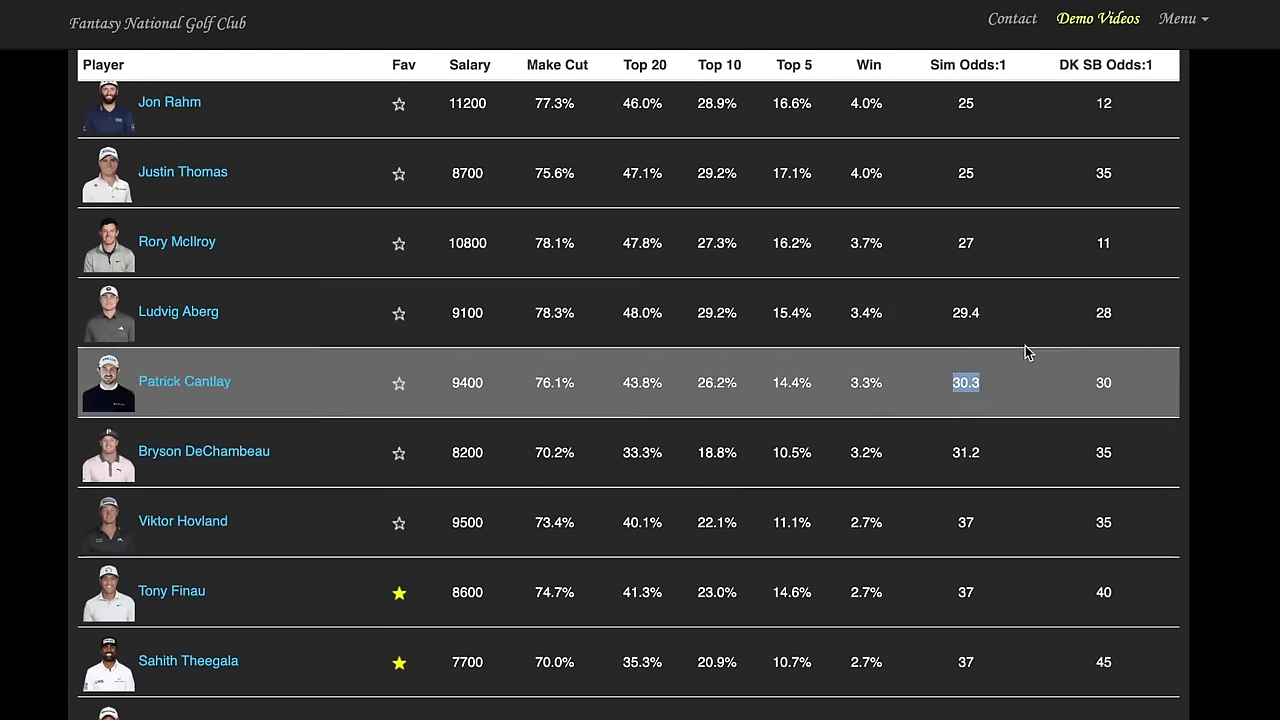
pyautogui.scroll(-1, 985, 500)
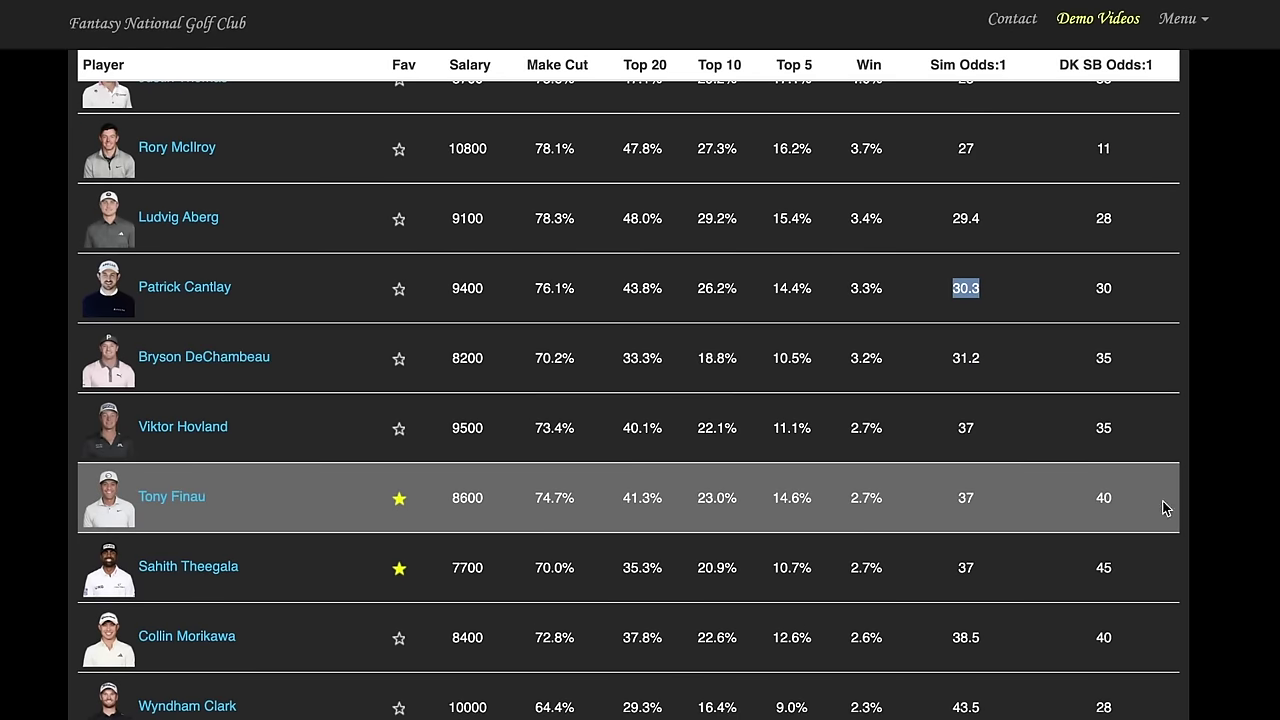
pyautogui.doubleClick(968, 566)
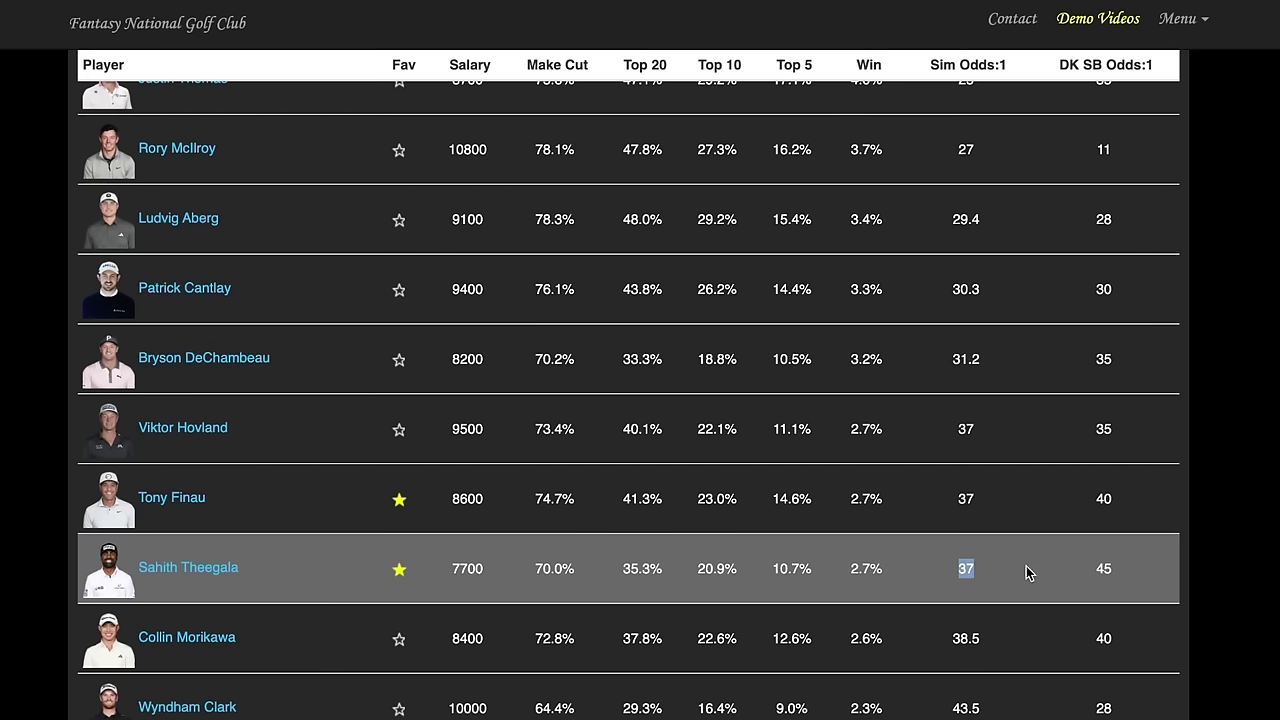
pyautogui.scroll(-1, 1029, 572)
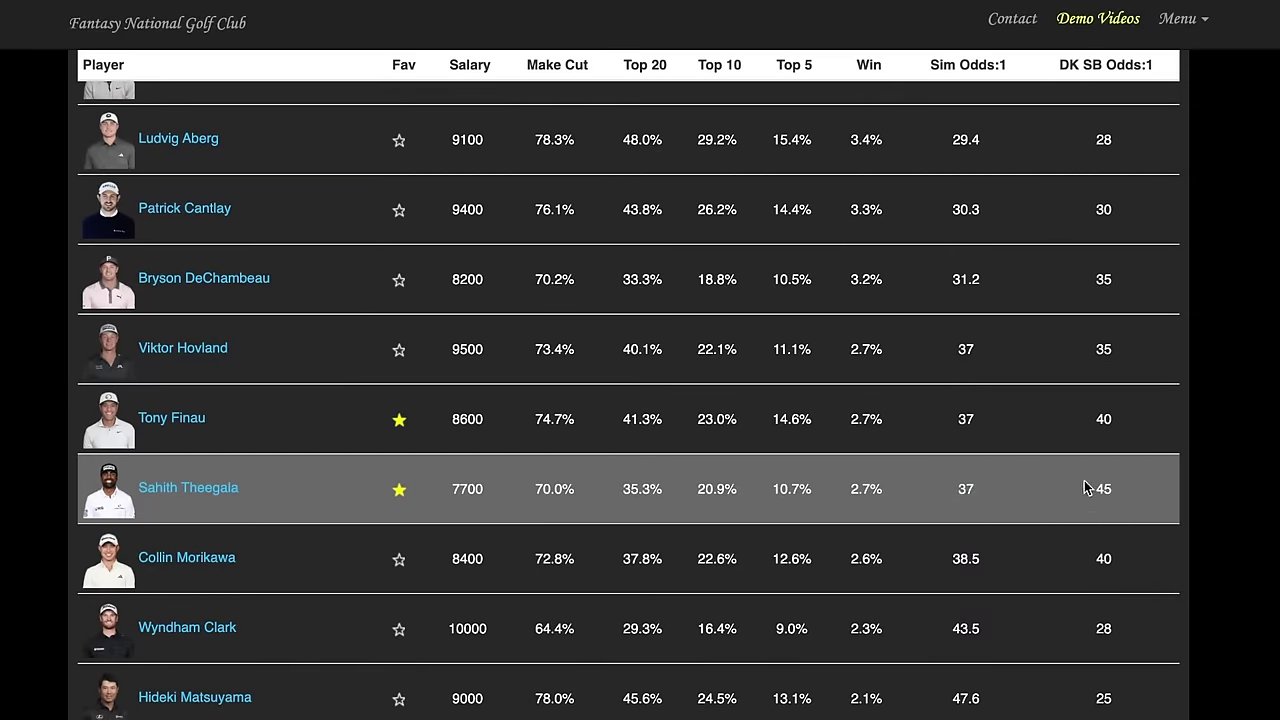
pyautogui.scroll(2, 1006, 449)
pyautogui.scroll(-2, 1009, 447)
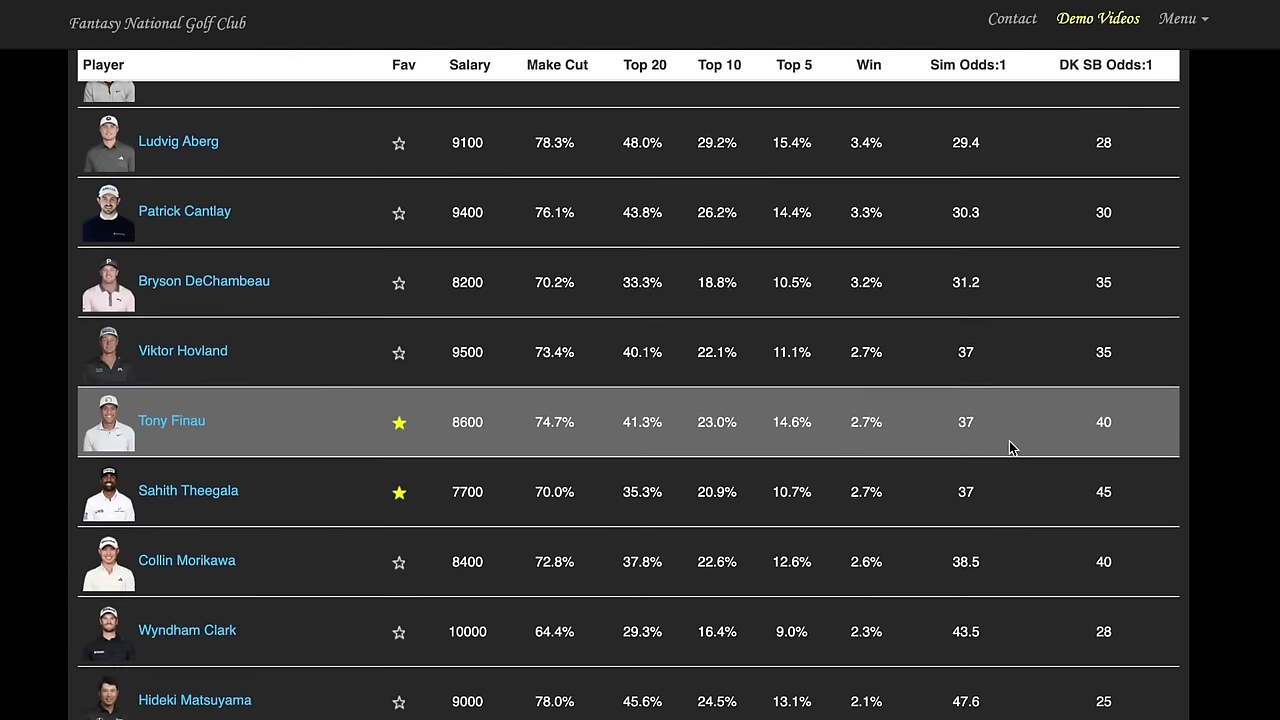
pyautogui.scroll(-1, 1009, 443)
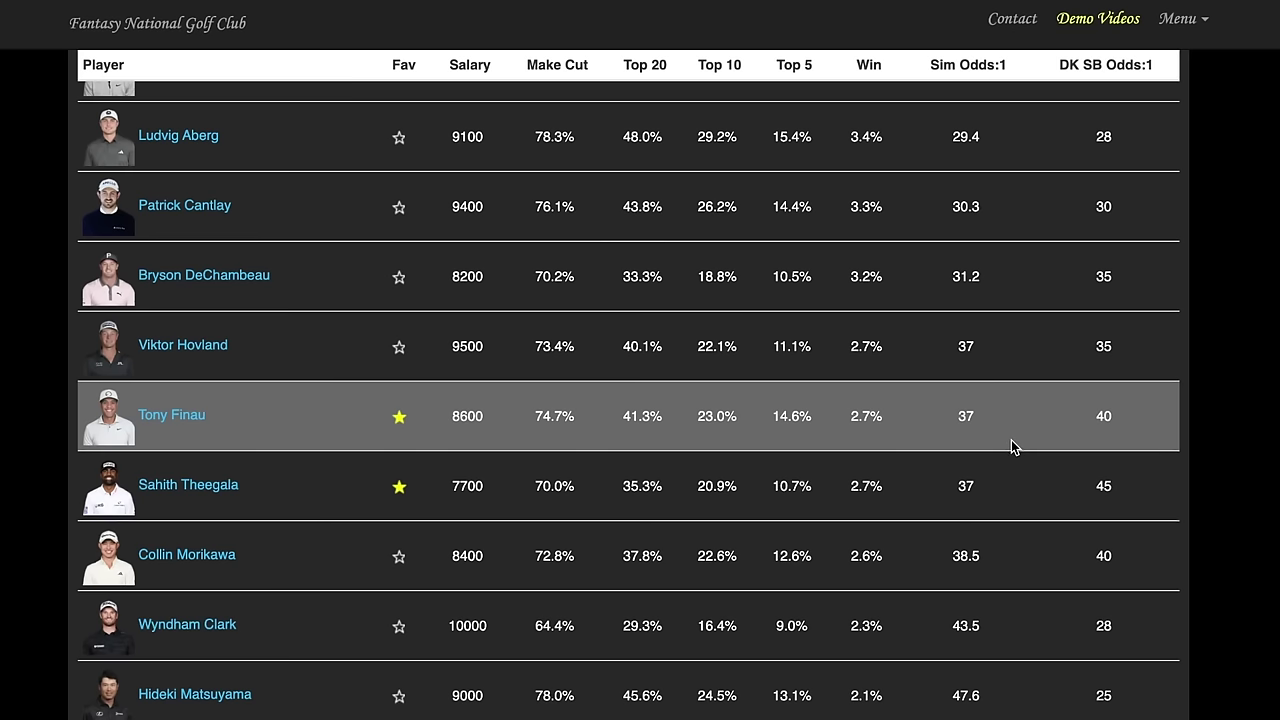
pyautogui.scroll(-3, 1020, 323)
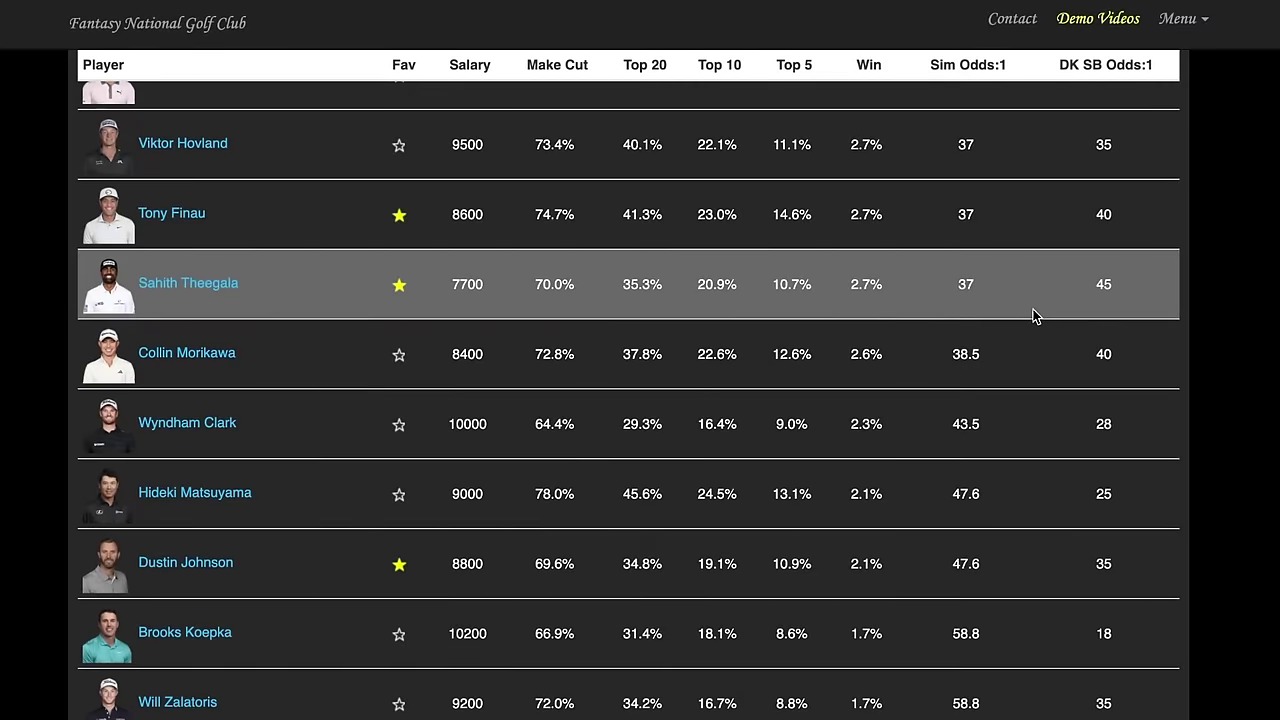
pyautogui.scroll(-1, 960, 488)
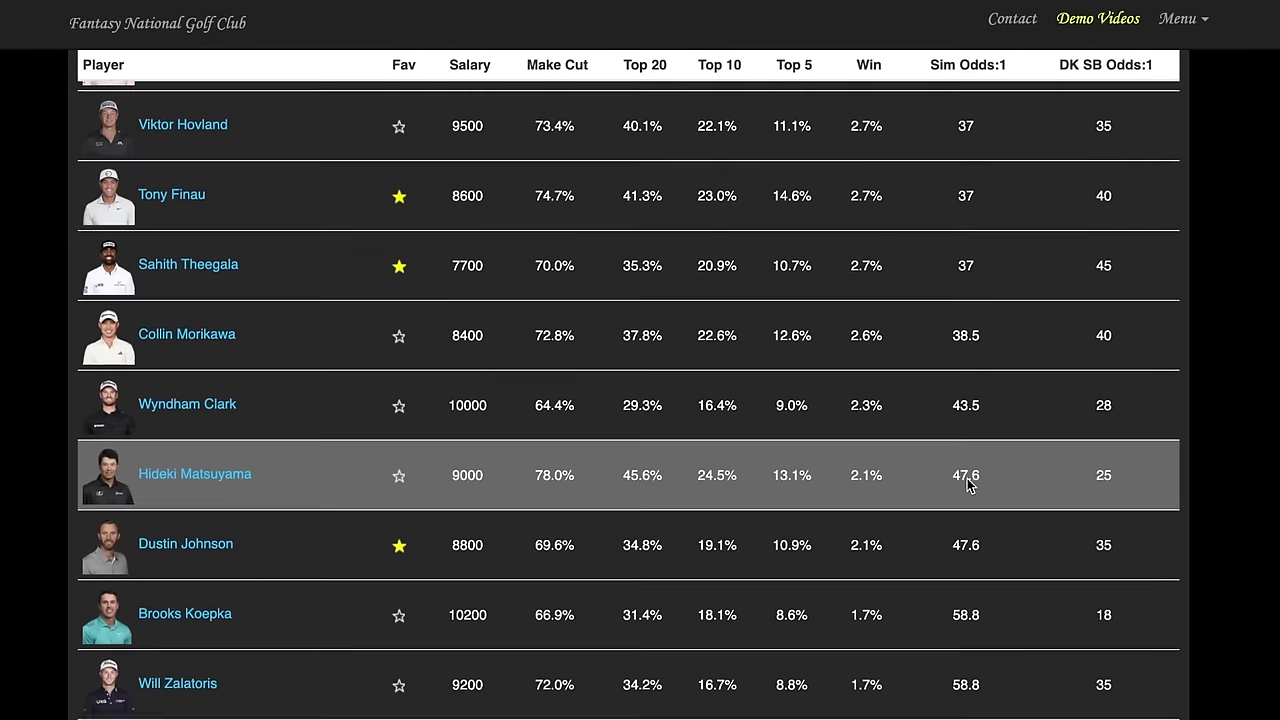
pyautogui.doubleClick(1108, 468)
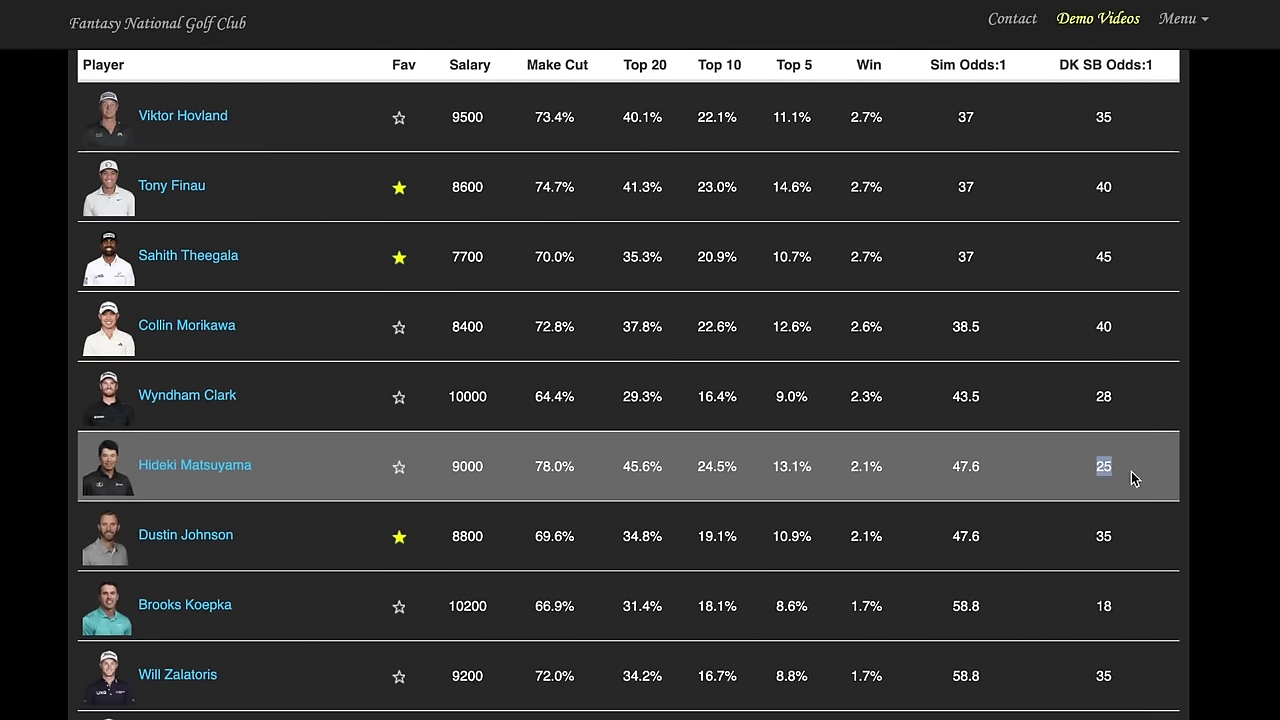
pyautogui.scroll(-1, 1033, 420)
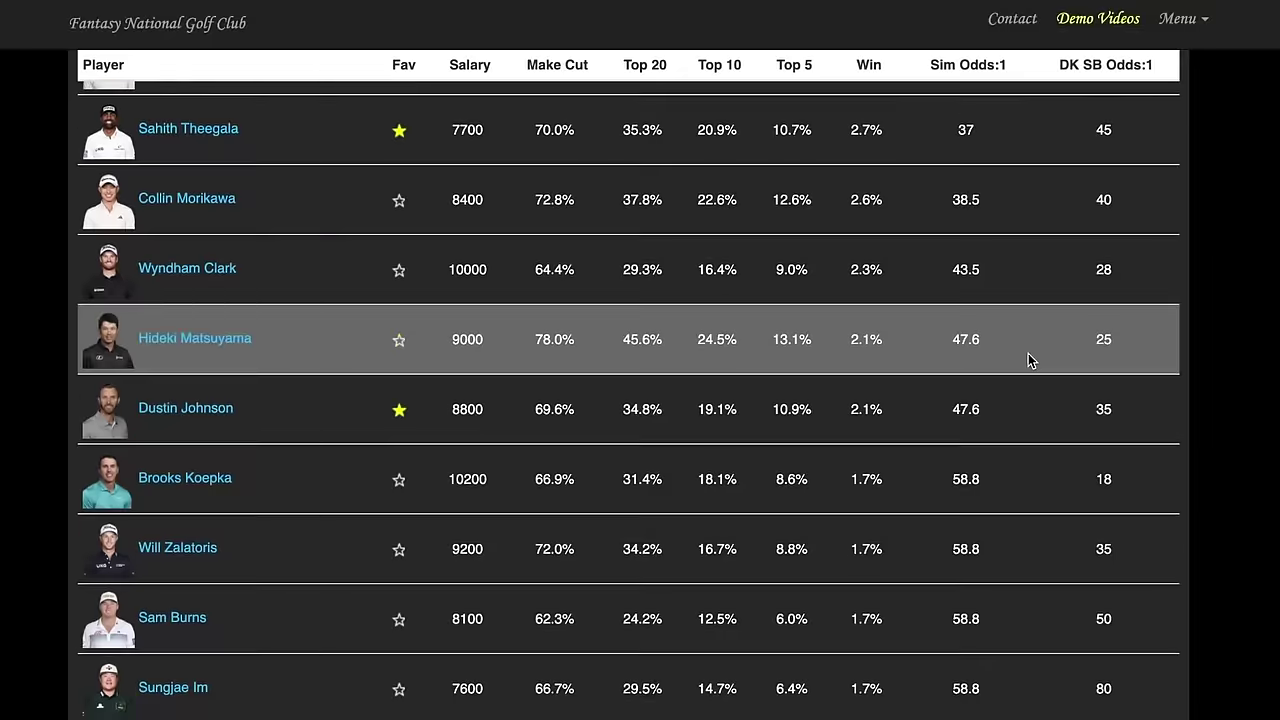
pyautogui.scroll(-1, 1025, 330)
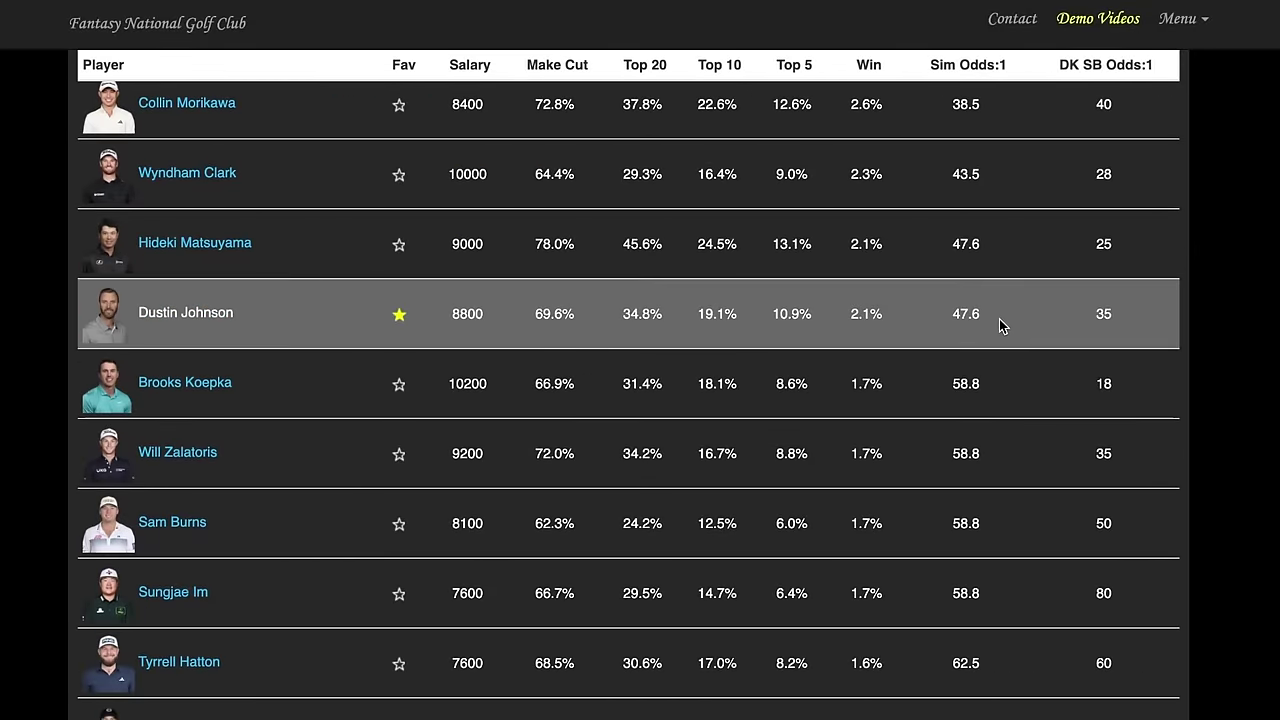
# Sort the Masters simulation results by make-cut percentage and review the chances of the golfers lower in the list
pyautogui.scroll(10, 1000, 318)
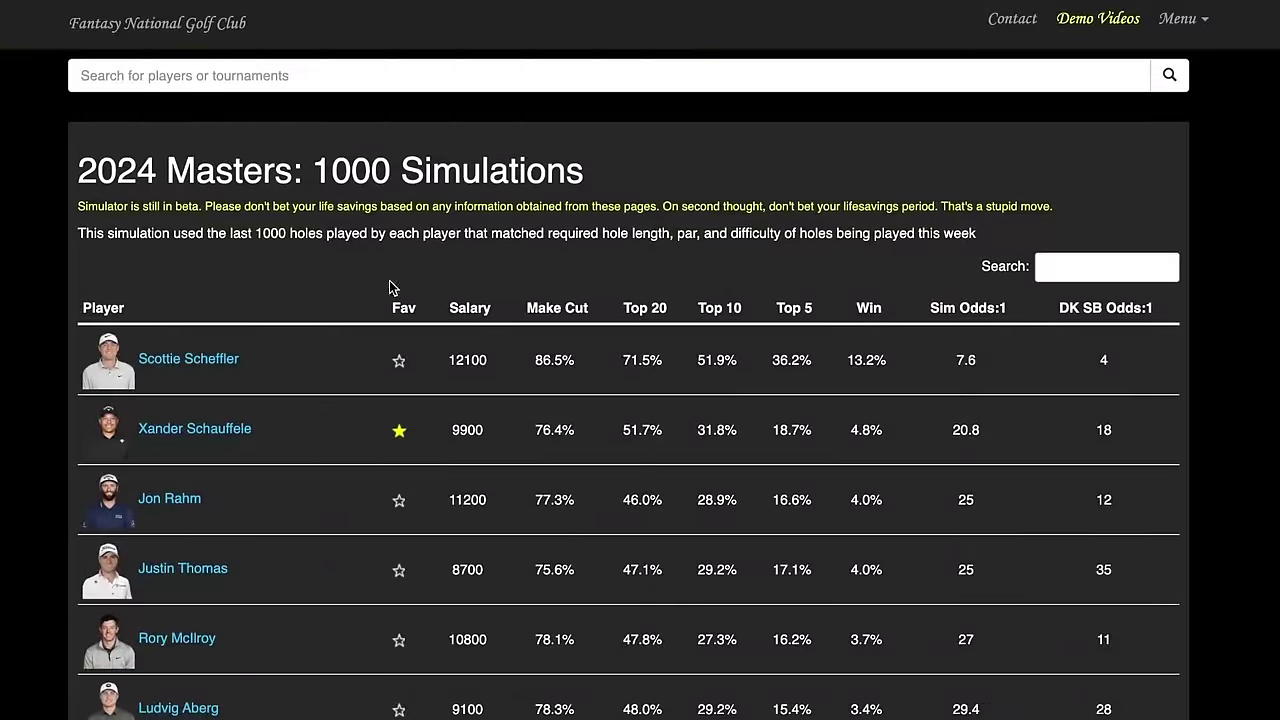
pyautogui.scroll(-1, 480, 290)
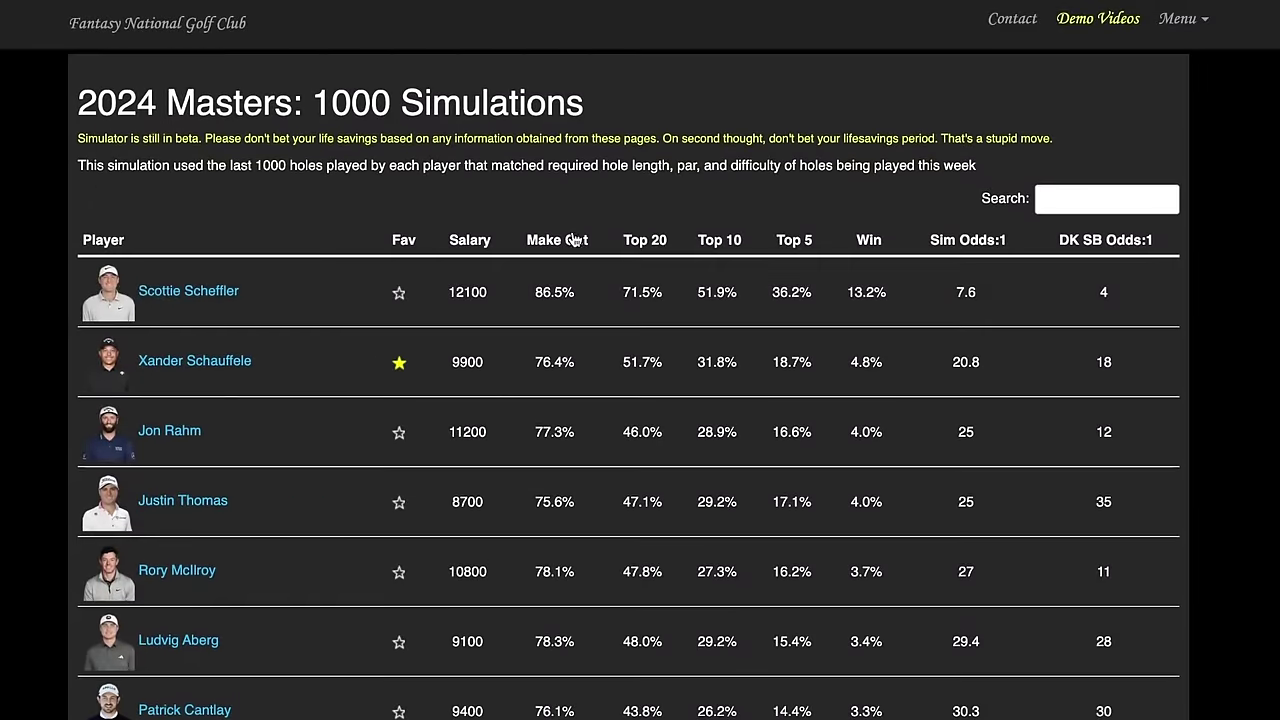
pyautogui.click(570, 238)
pyautogui.scroll(-15, 576, 300)
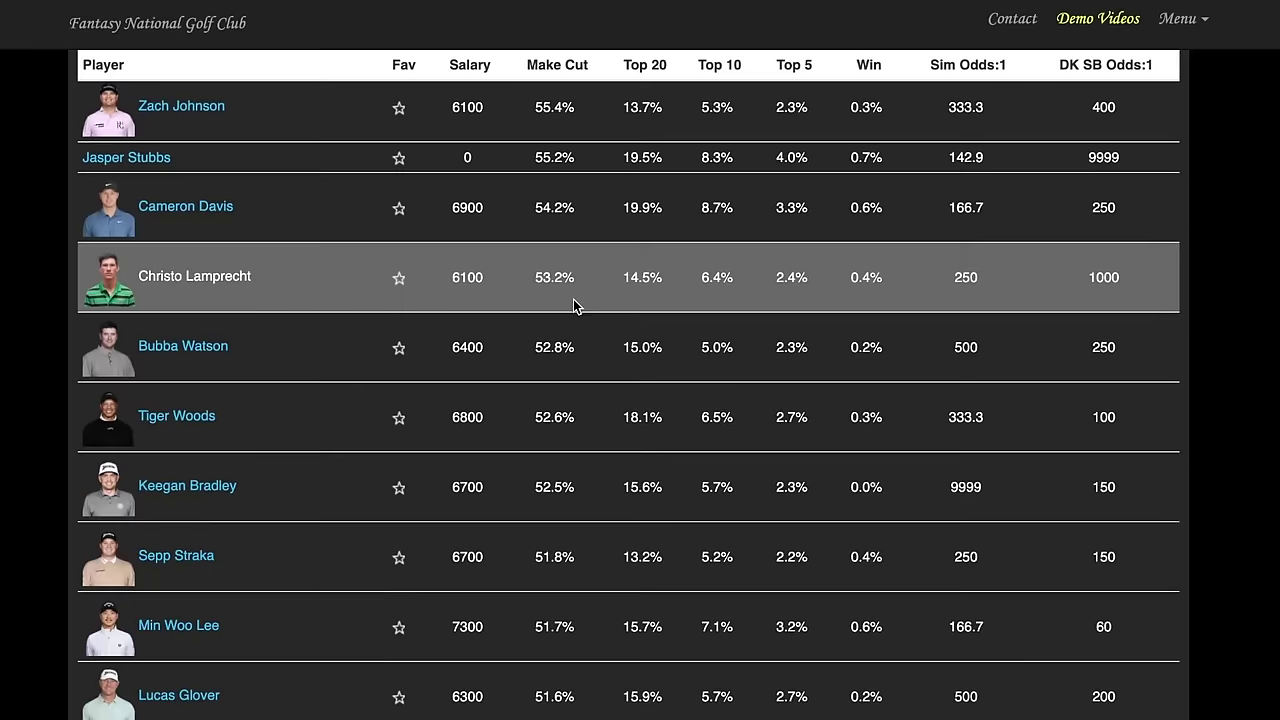
pyautogui.scroll(-2, 568, 268)
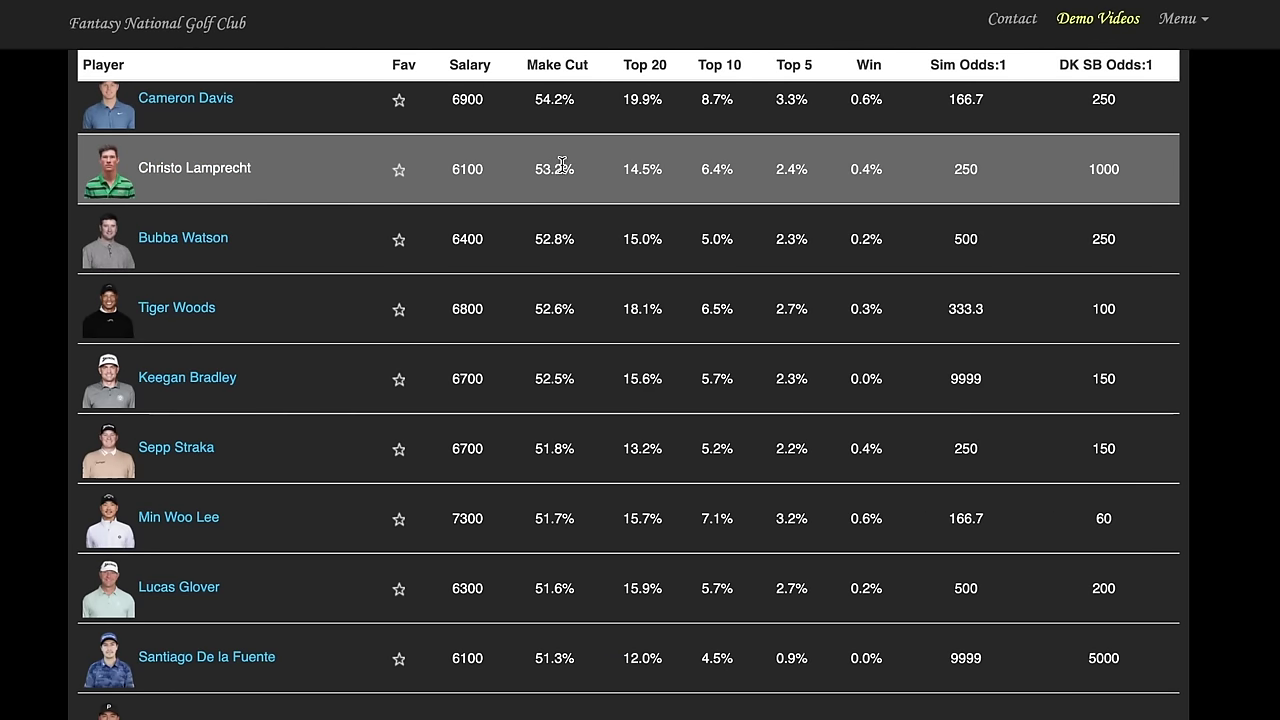
pyautogui.scroll(-4, 568, 180)
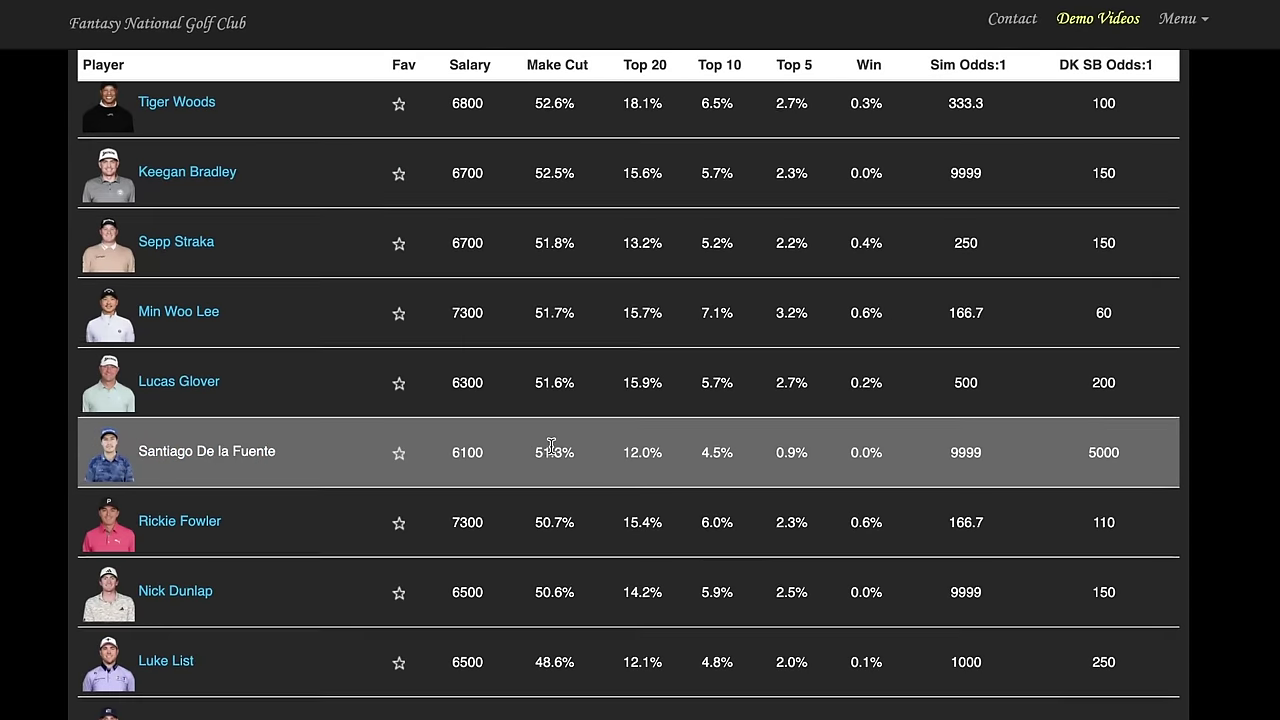
pyautogui.scroll(-1, 556, 425)
pyautogui.scroll(-3, 553, 412)
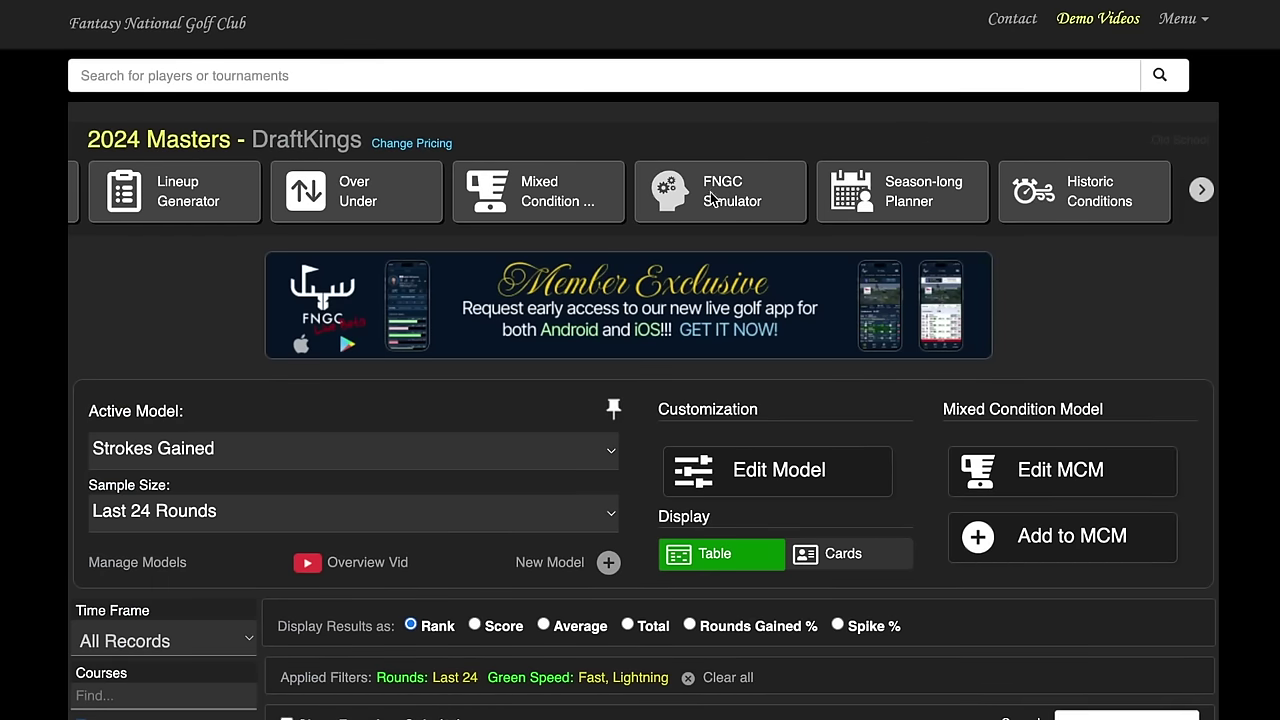
# Display the Fast and Lightning green results on the player rankings as averages and sort the golfers by strokes gained putting
pyautogui.scroll(-5, 1203, 338)
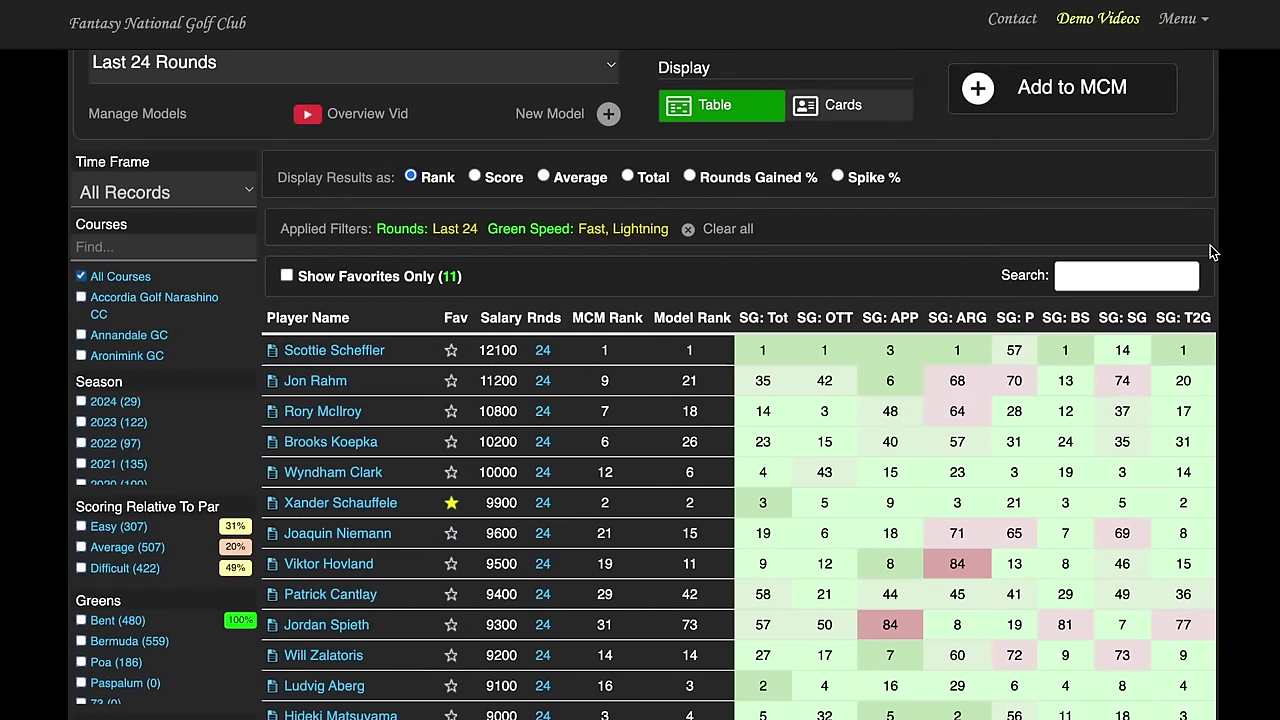
pyautogui.scroll(-5, 600, 400)
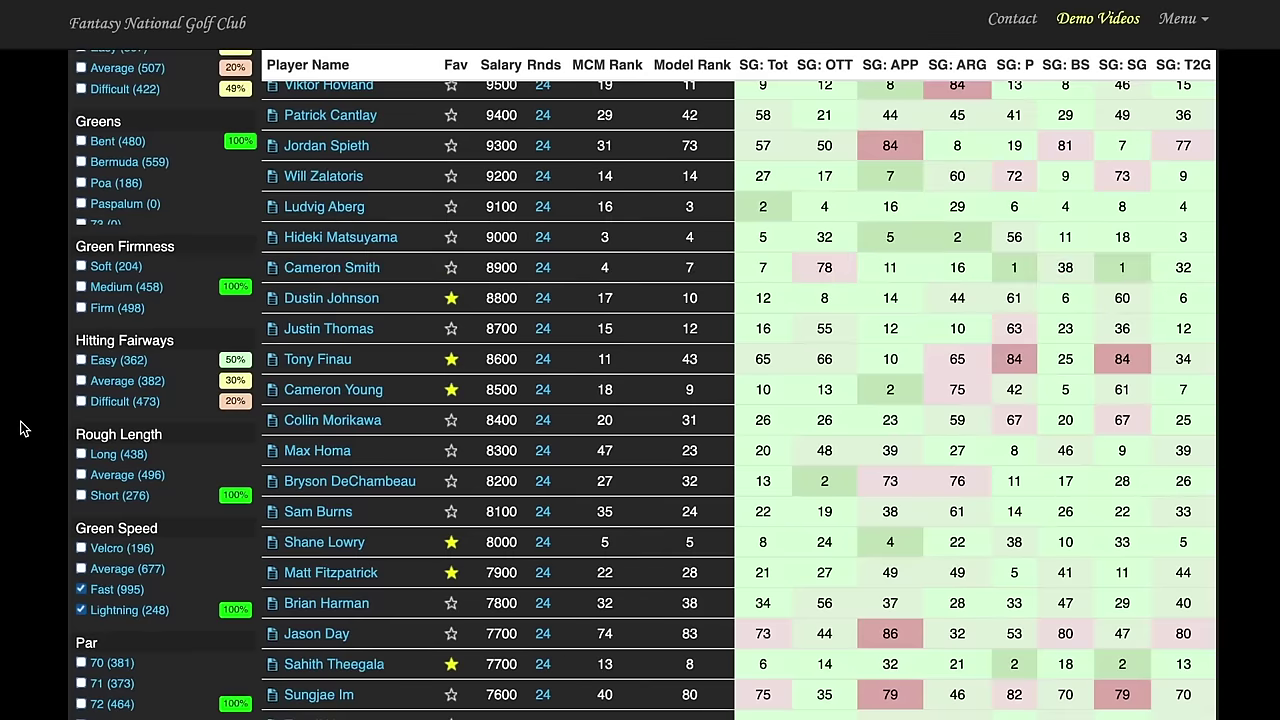
pyautogui.scroll(-1, 60, 440)
pyautogui.scroll(2, 564, 405)
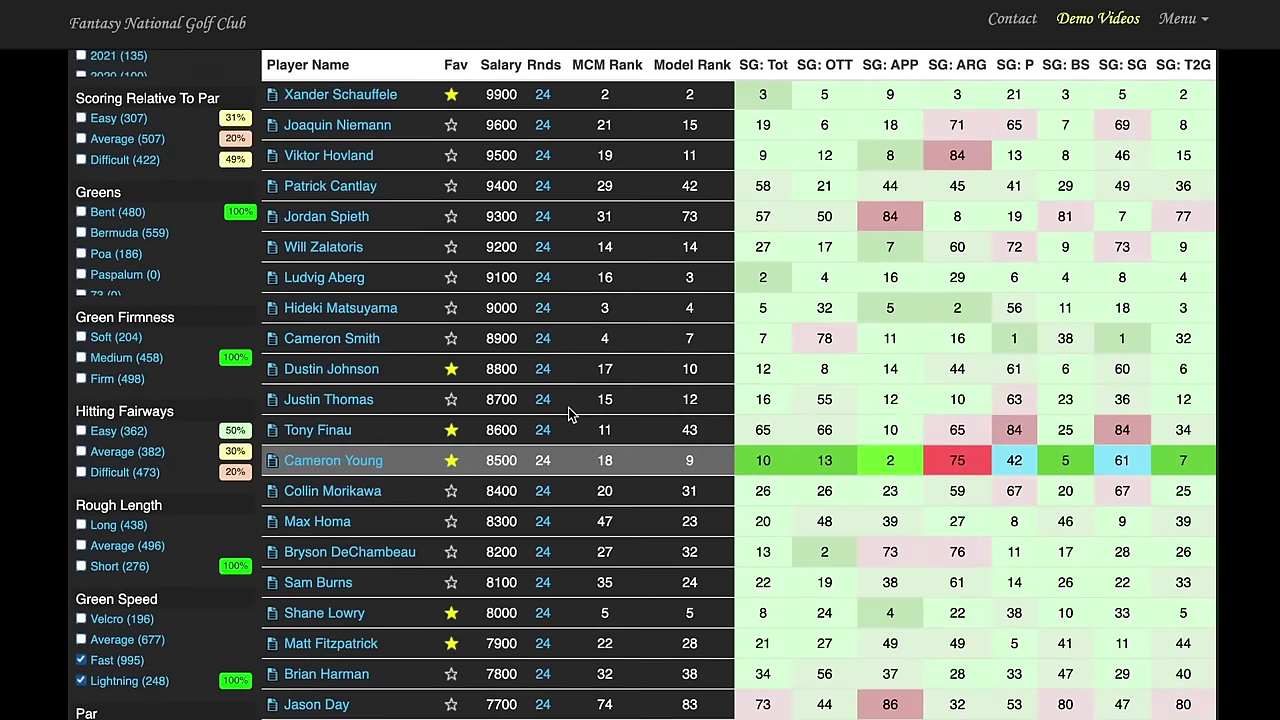
pyautogui.scroll(4, 564, 405)
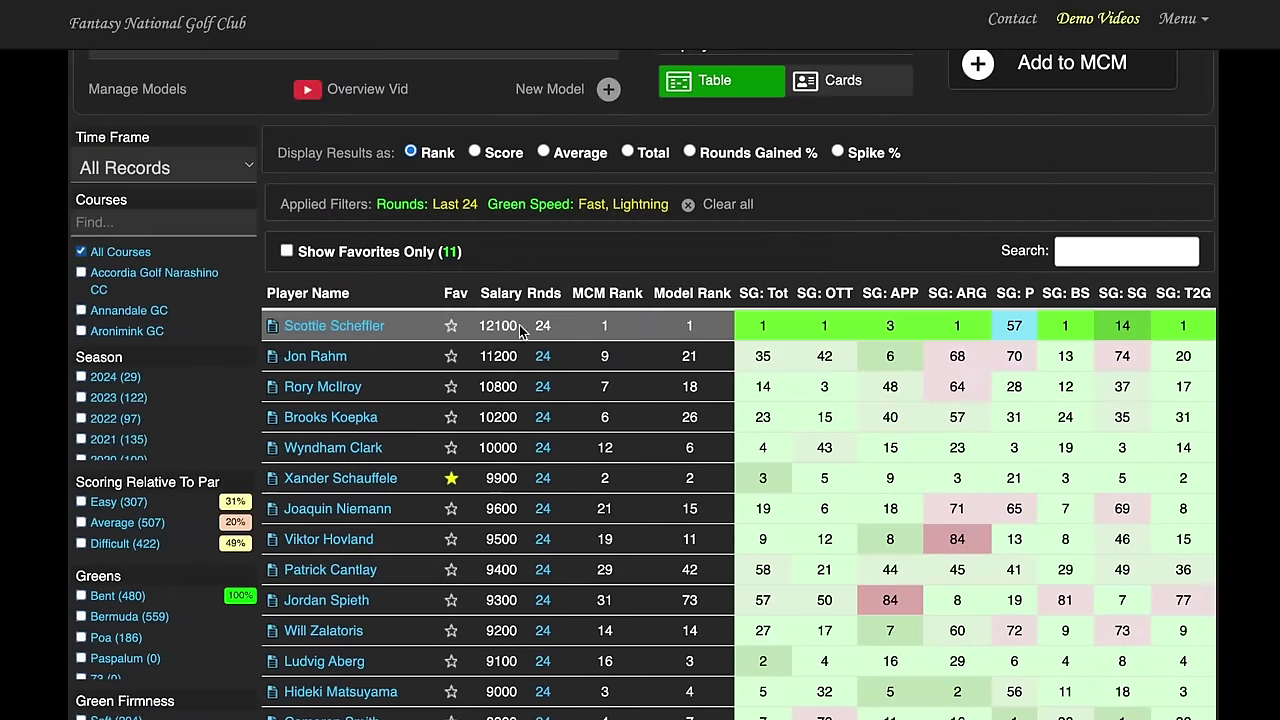
pyautogui.click(543, 152)
pyautogui.click(1012, 295)
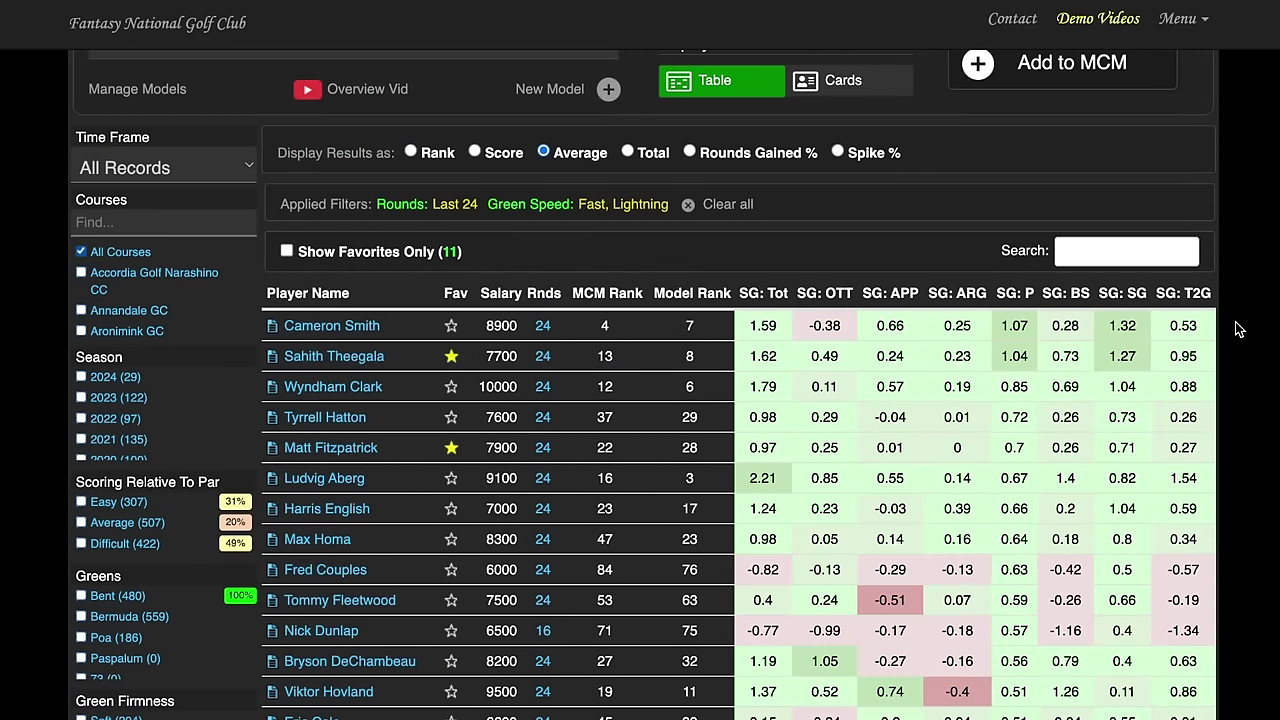
pyautogui.scroll(-1, 1250, 343)
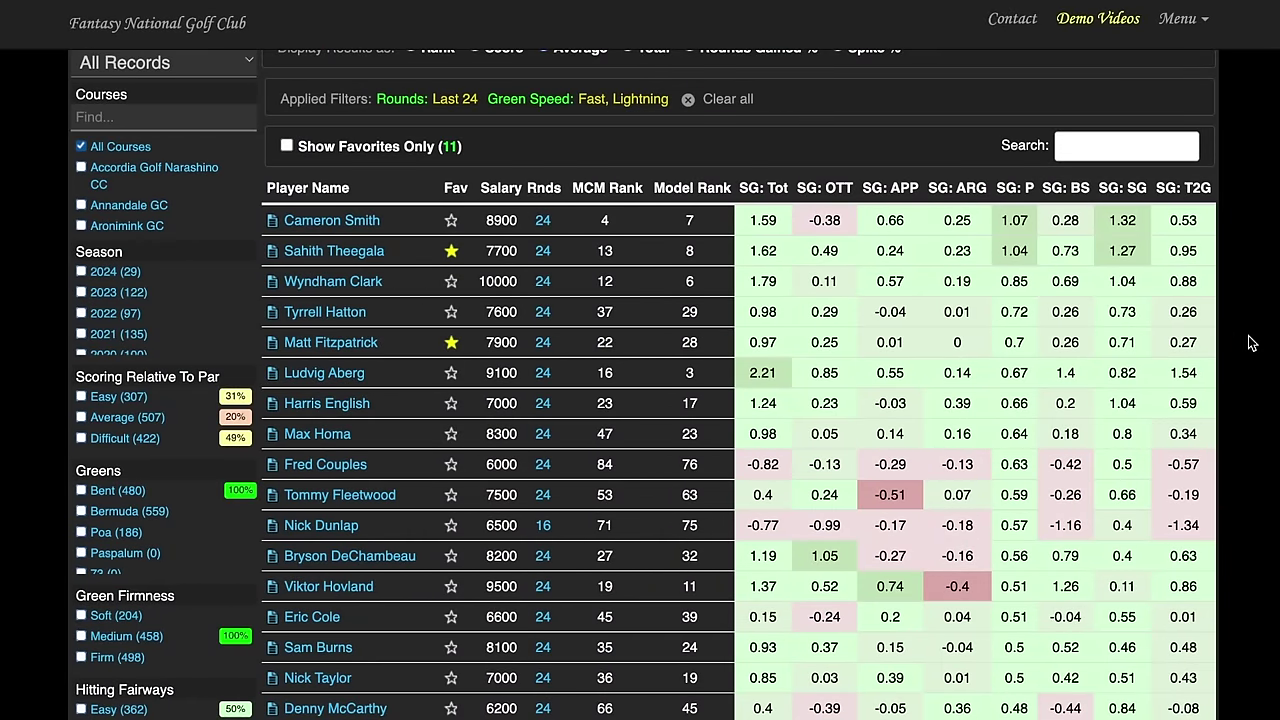
pyautogui.scroll(-1, 1248, 343)
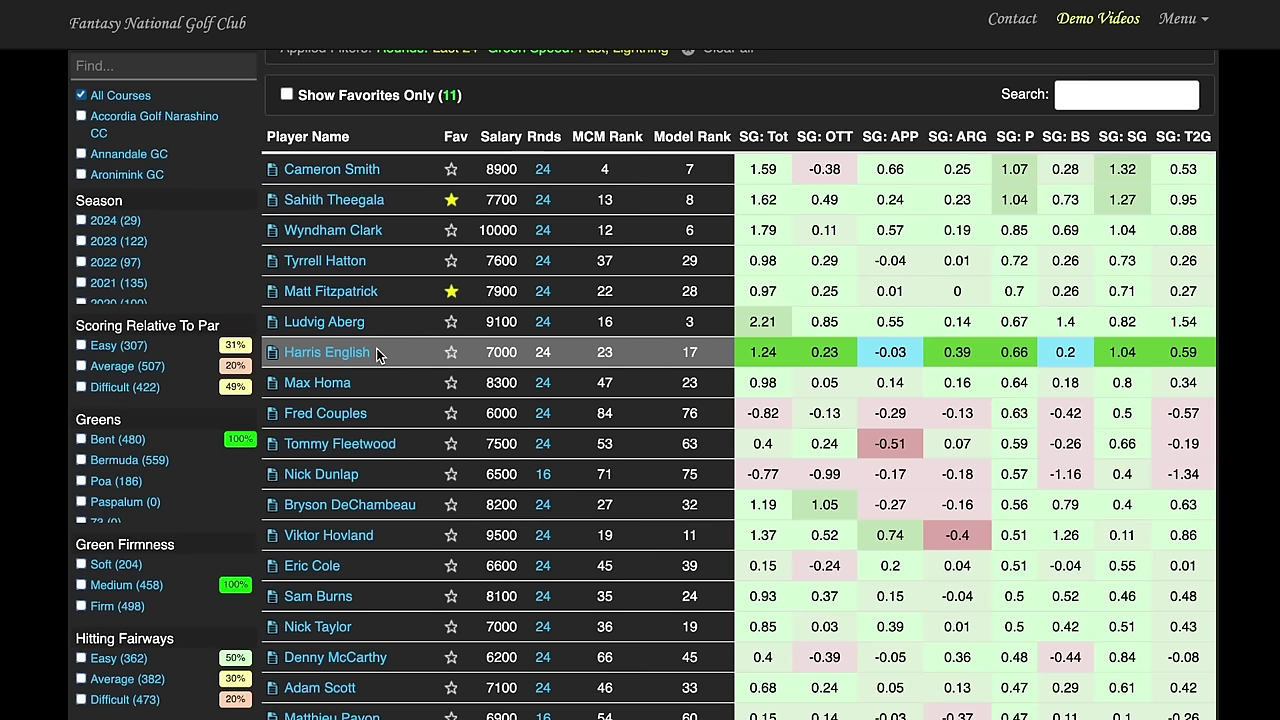
pyautogui.scroll(-2, 376, 348)
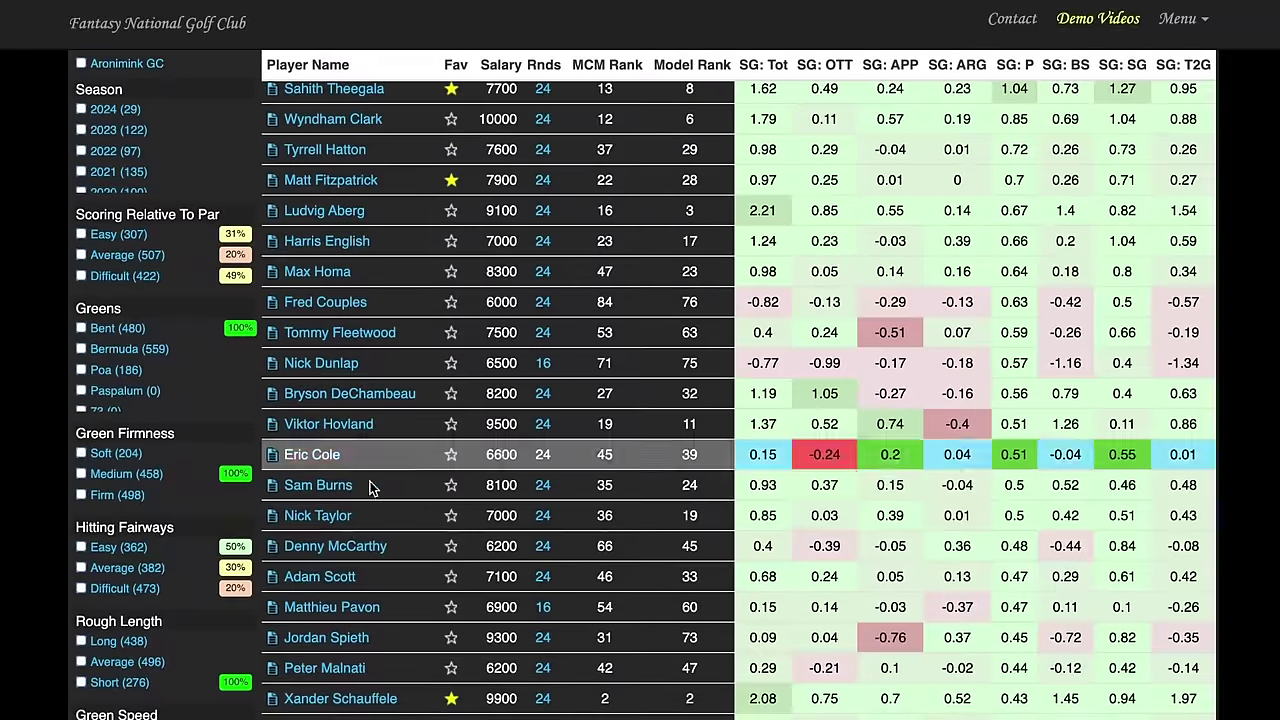
pyautogui.click(318, 514)
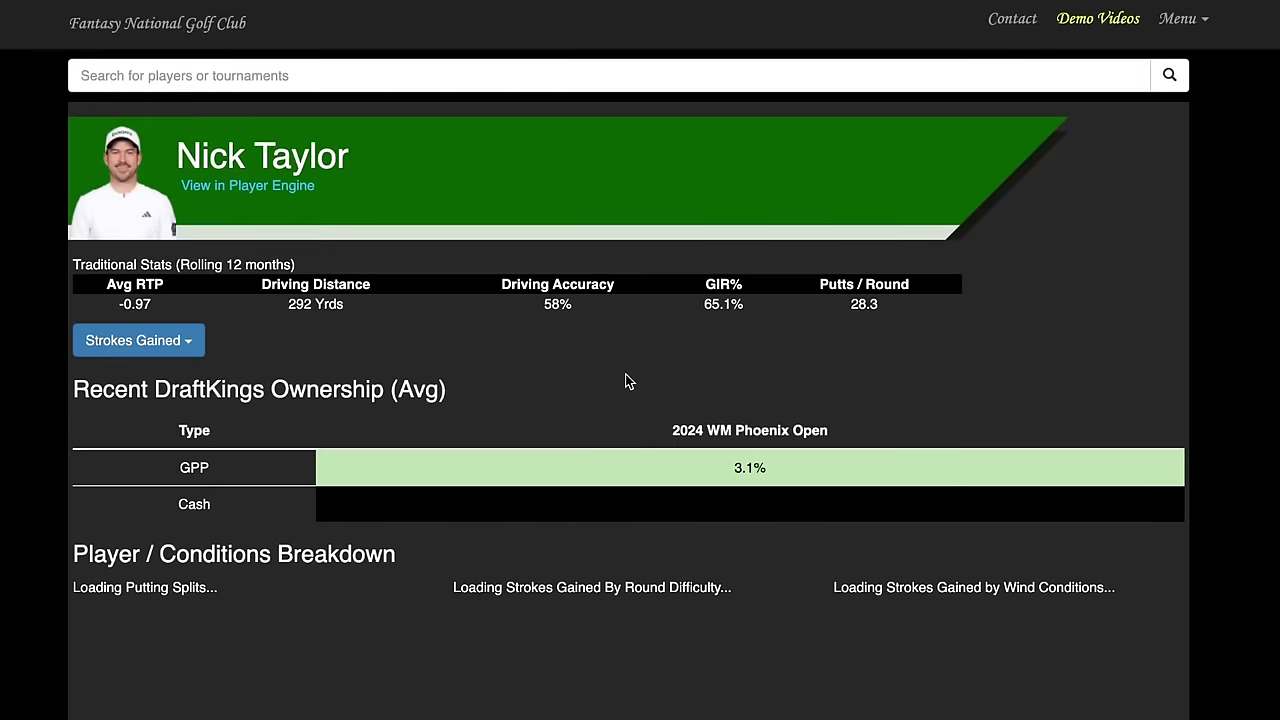
pyautogui.scroll(-20, 626, 380)
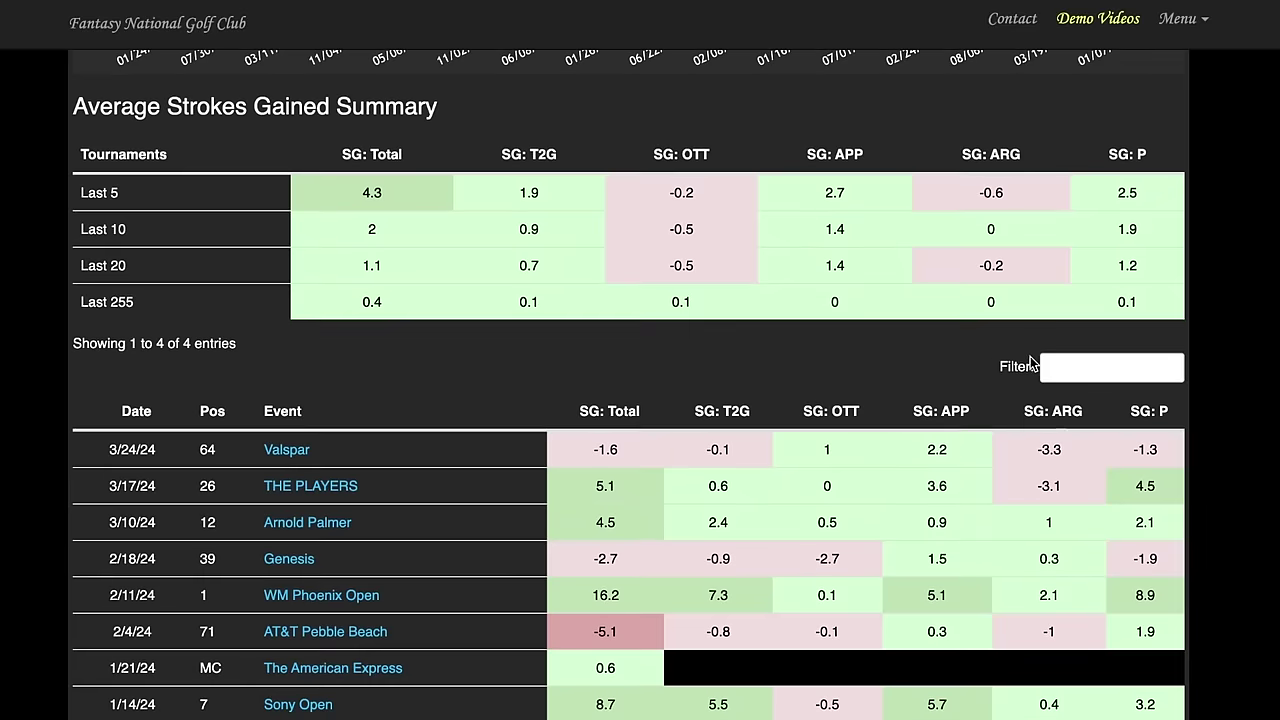
pyautogui.click(1080, 366)
pyautogui.write('mas')
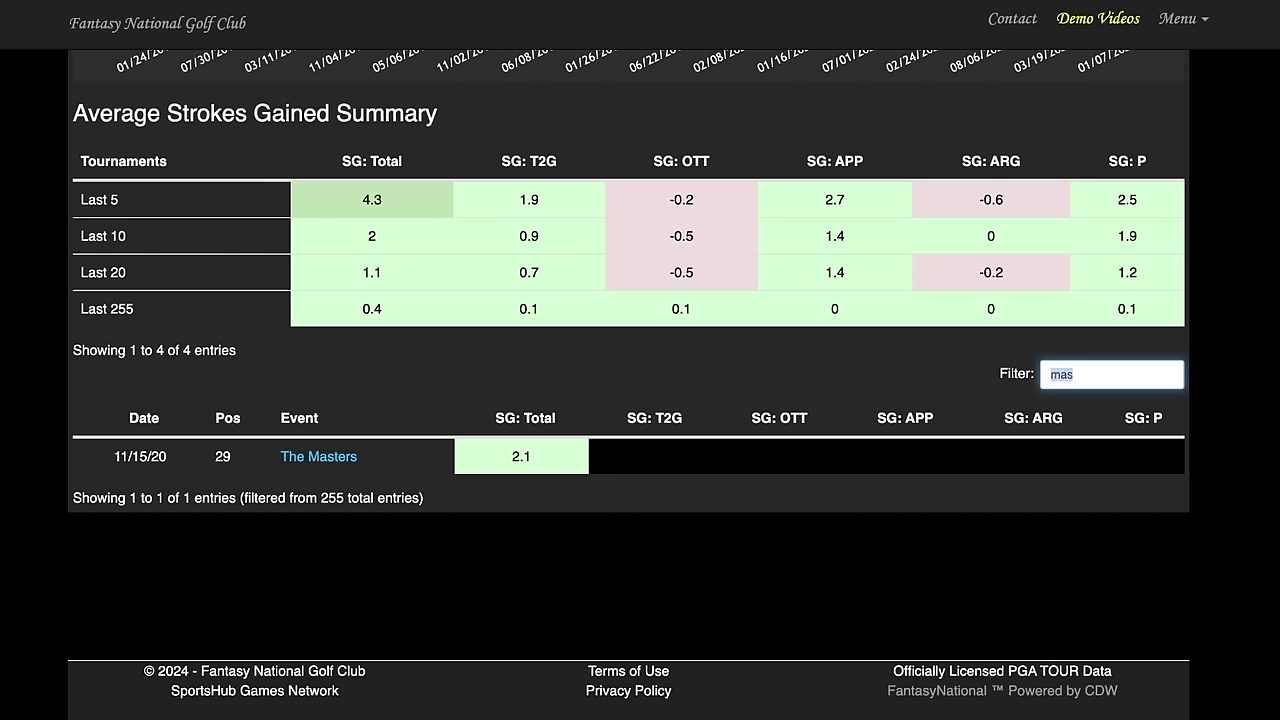
# Clear the event filter and examine Nick Taylor's finishes and strokes gained in tournaments from 2024 back to early 2022
pyautogui.press('BackSpace')
pyautogui.scroll(-2, 169, 435)
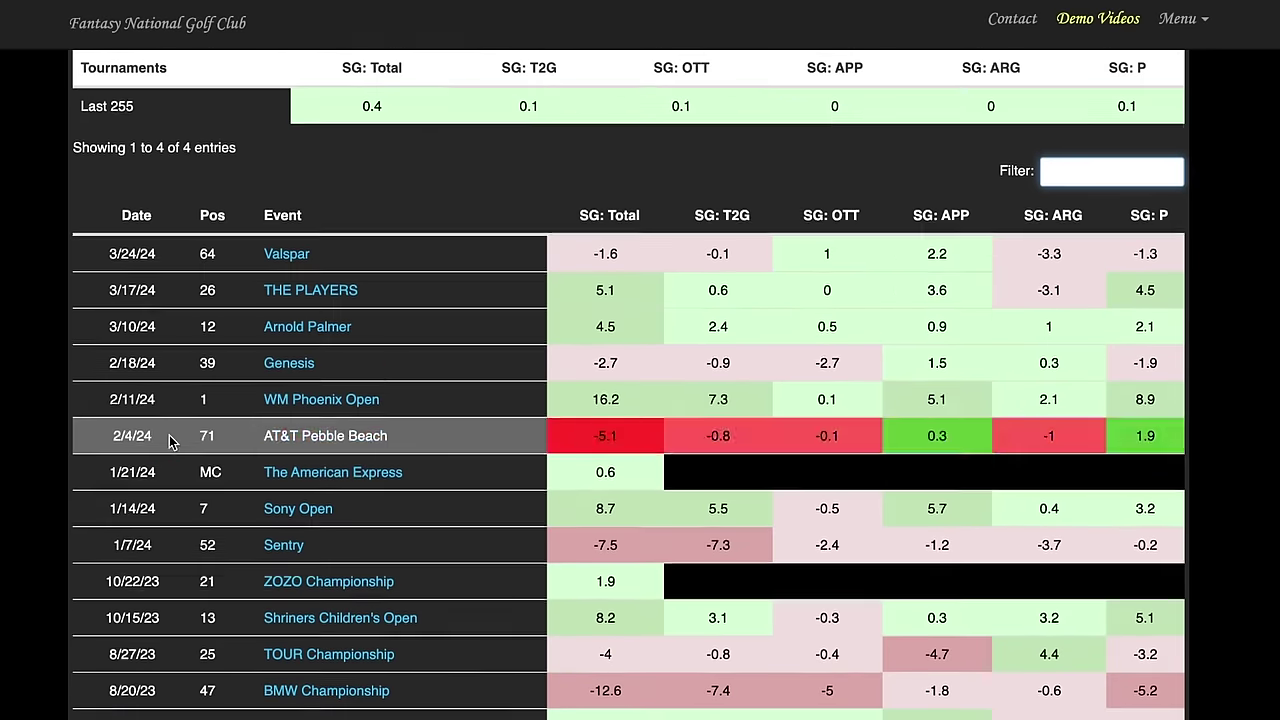
pyautogui.scroll(-4, 169, 435)
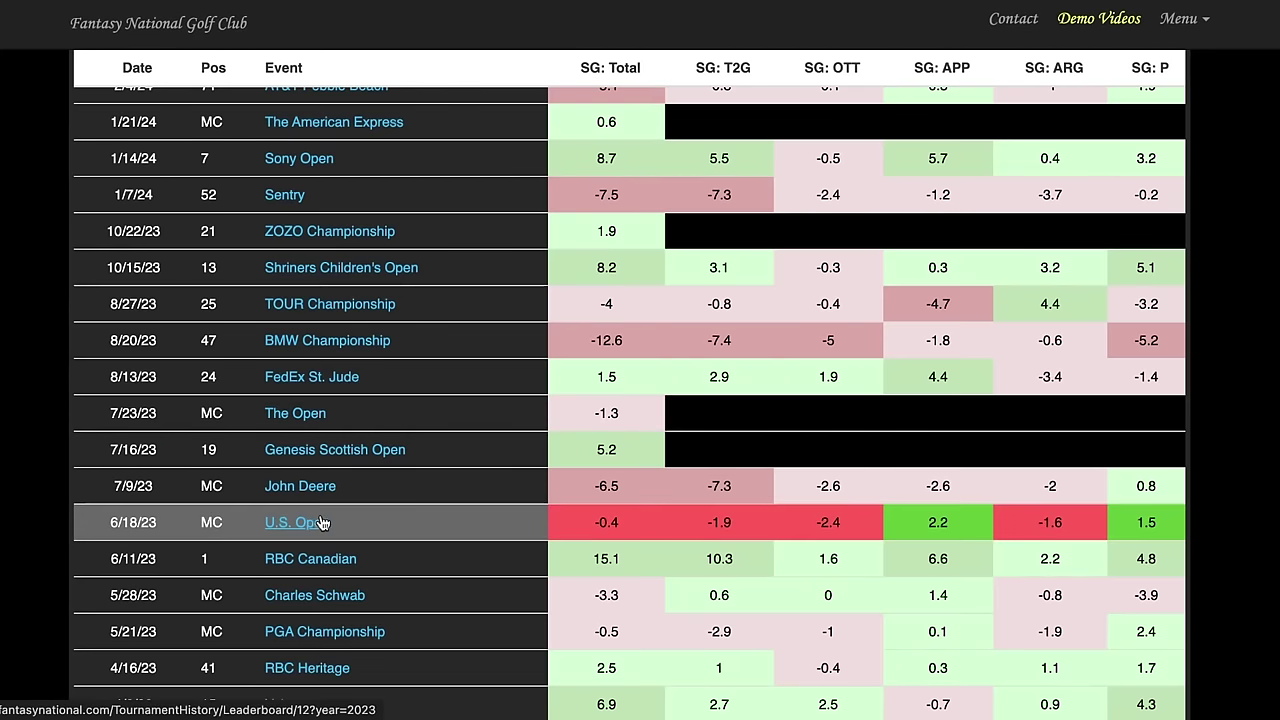
pyautogui.scroll(-3, 342, 547)
pyautogui.scroll(-1, 344, 549)
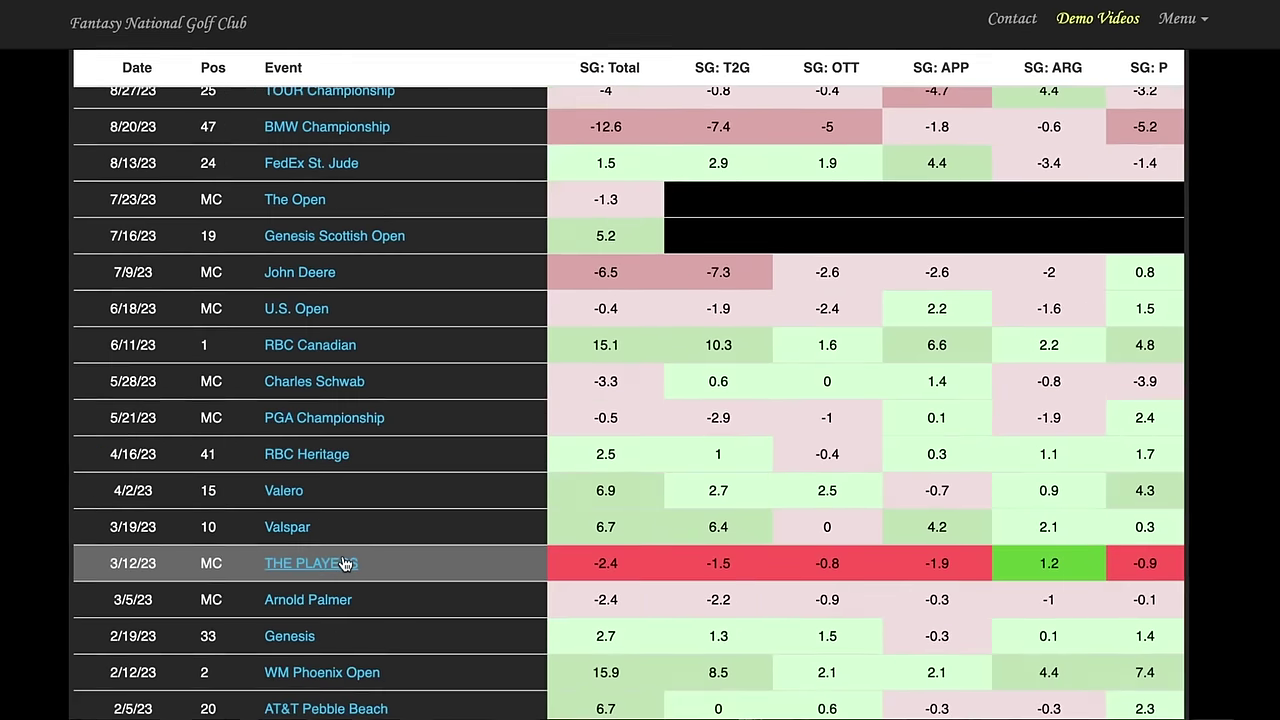
pyautogui.scroll(-4, 342, 493)
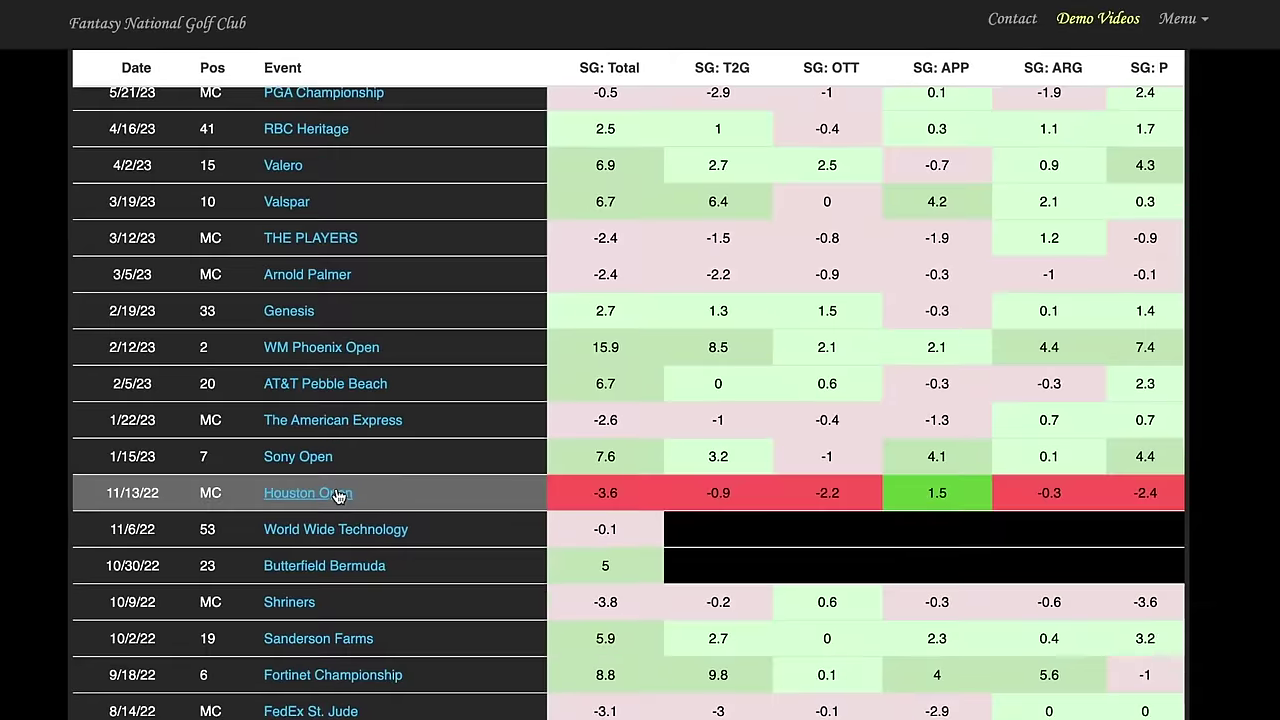
pyautogui.scroll(-5, 338, 496)
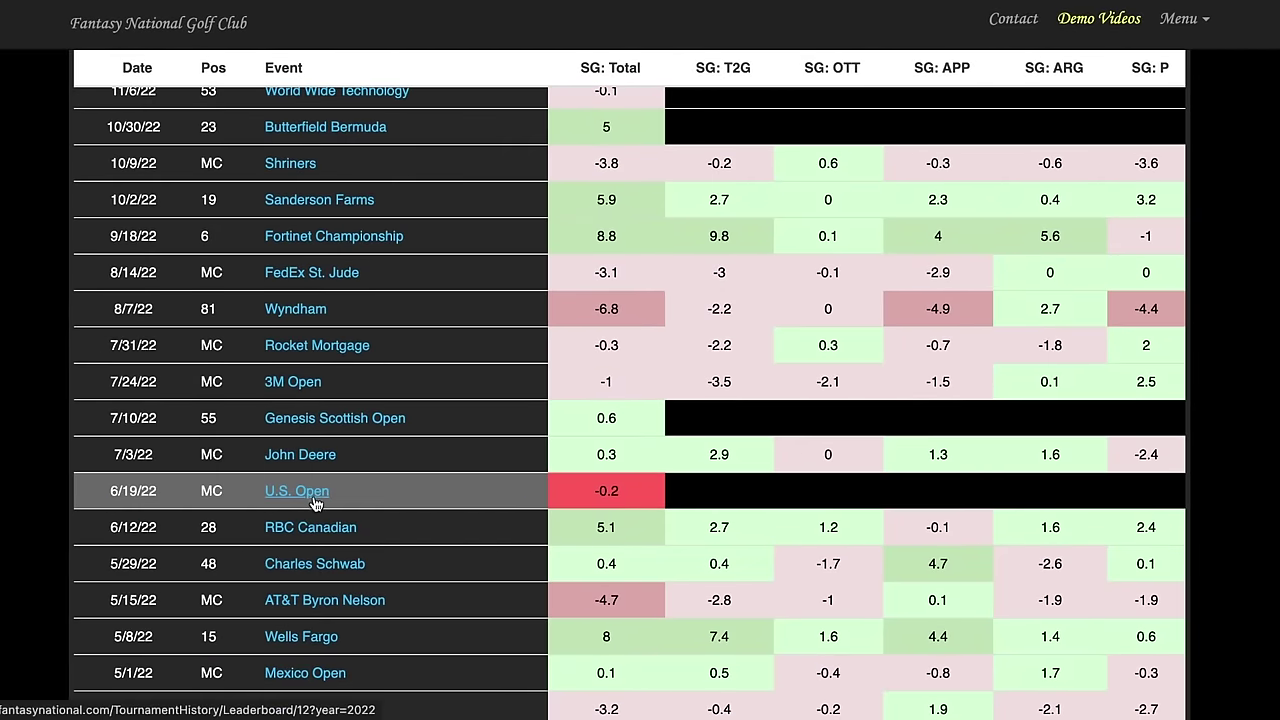
pyautogui.scroll(-3, 421, 490)
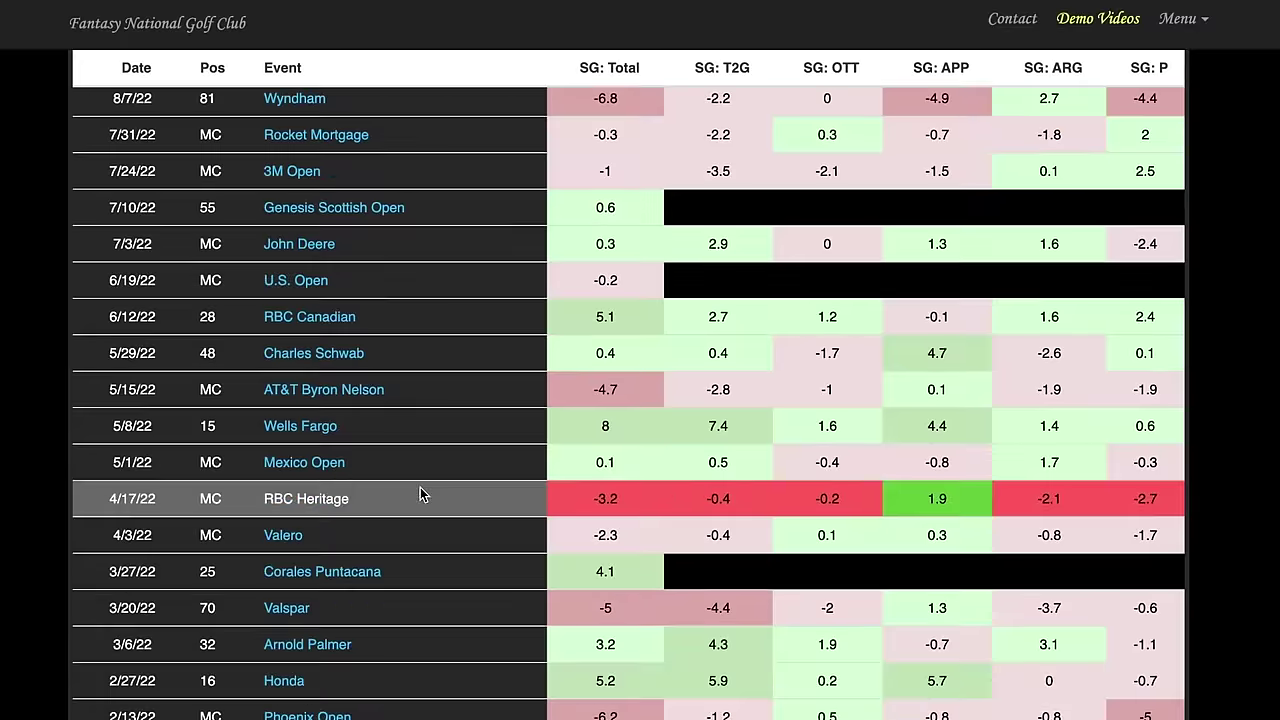
pyautogui.scroll(-5, 418, 488)
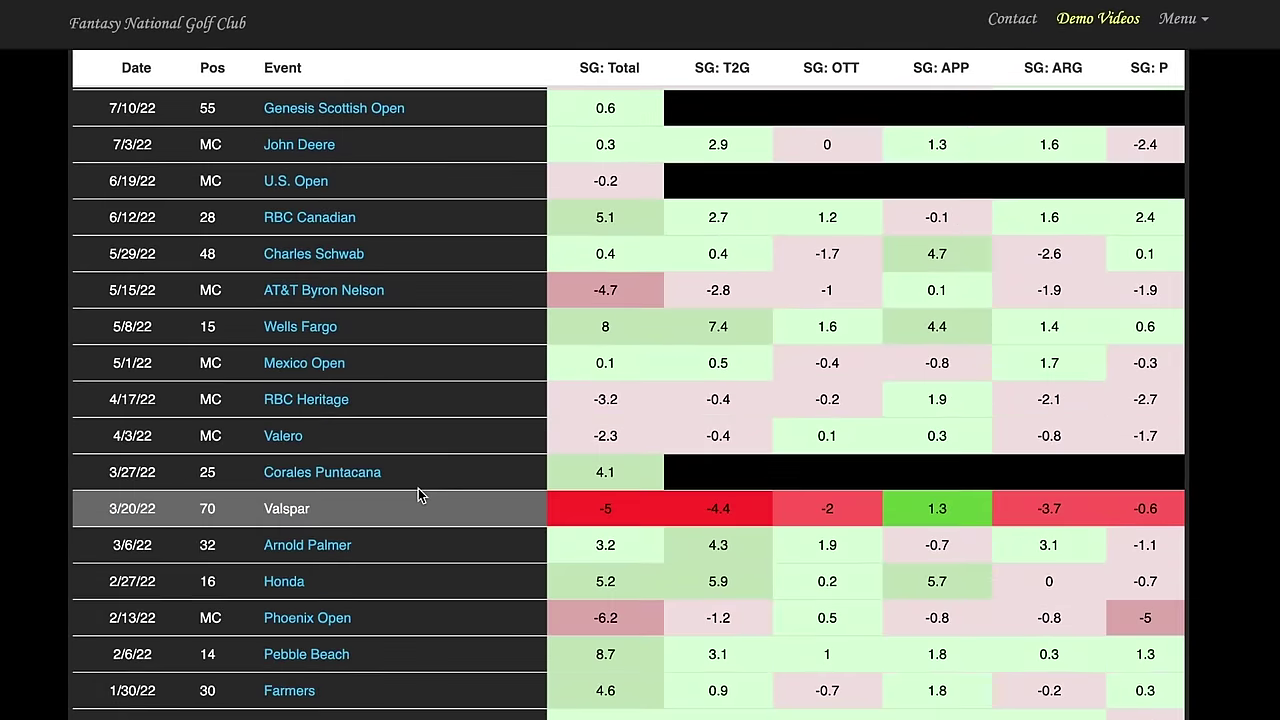
# Examine Nick Taylor's finishes and strokes gained back to January 2021, and recheck his 2023 tournament results
pyautogui.scroll(-7, 418, 489)
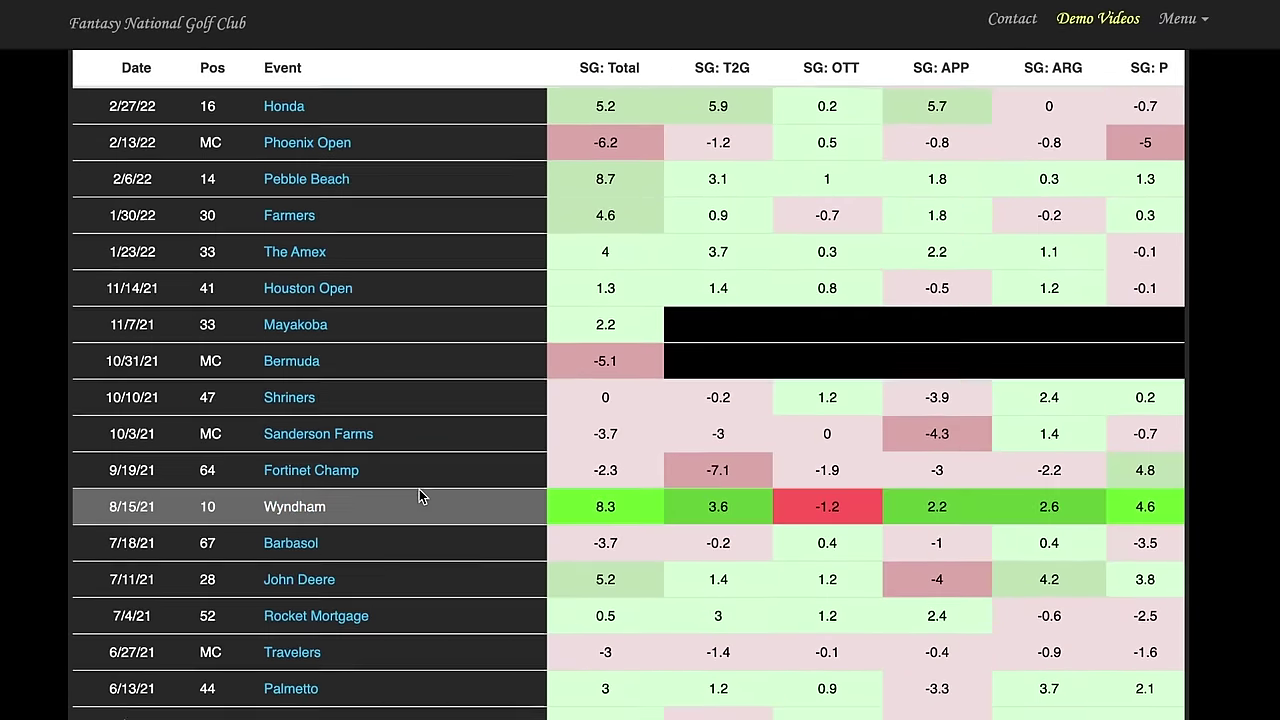
pyautogui.scroll(-3, 419, 490)
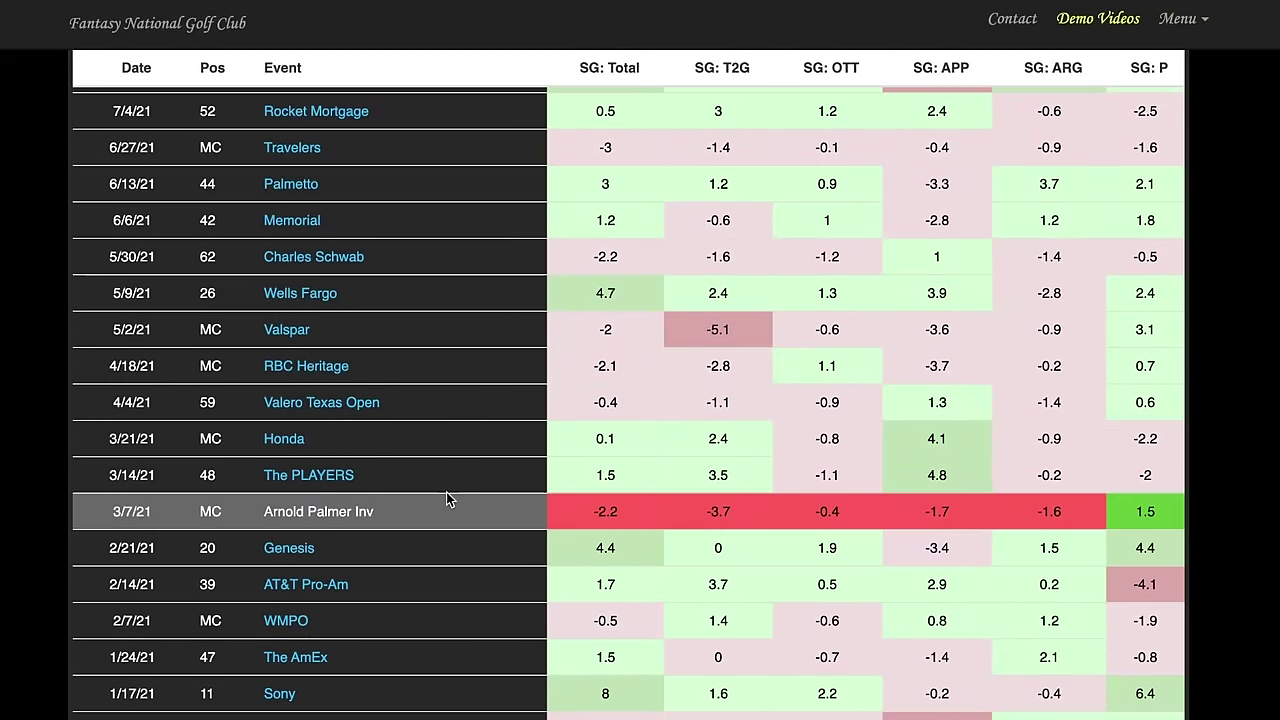
pyautogui.scroll(20, 422, 476)
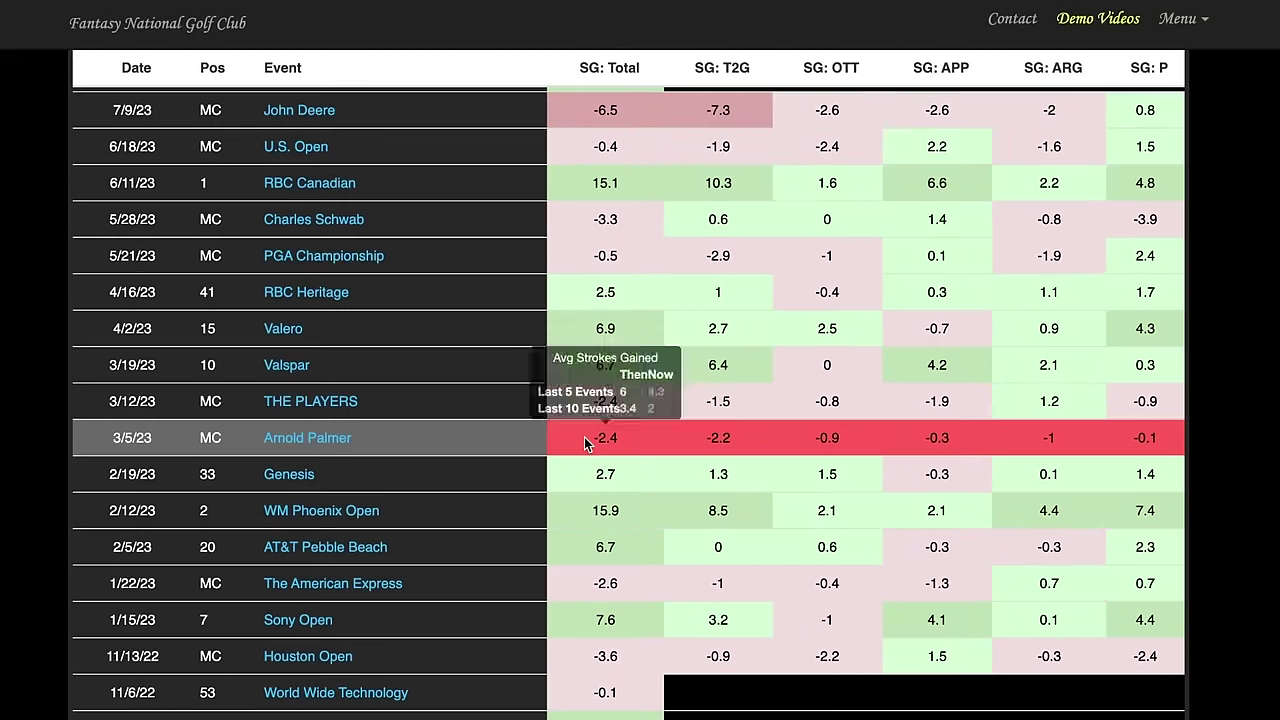
pyautogui.scroll(12, 690, 455)
pyautogui.scroll(-4, 700, 451)
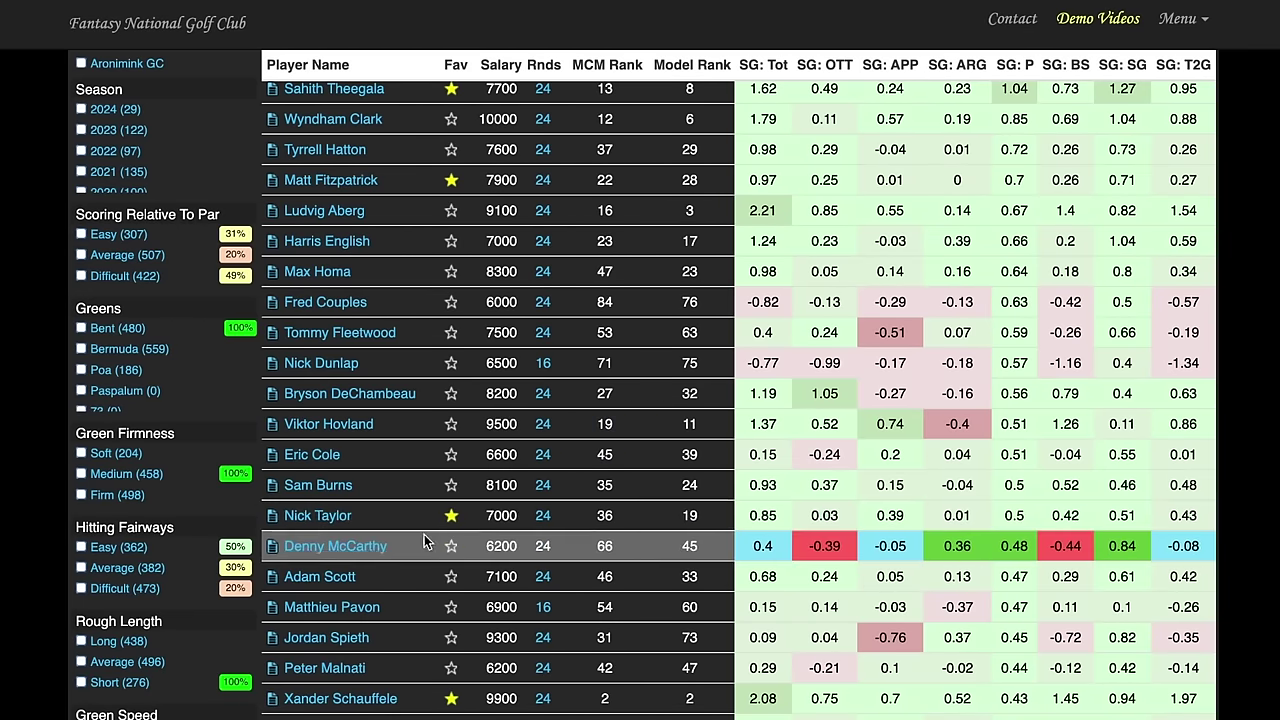
# Open Denny McCarthy's profile from the player rankings and examine his strokes gained summary and recent tournament results
pyautogui.click(377, 553)
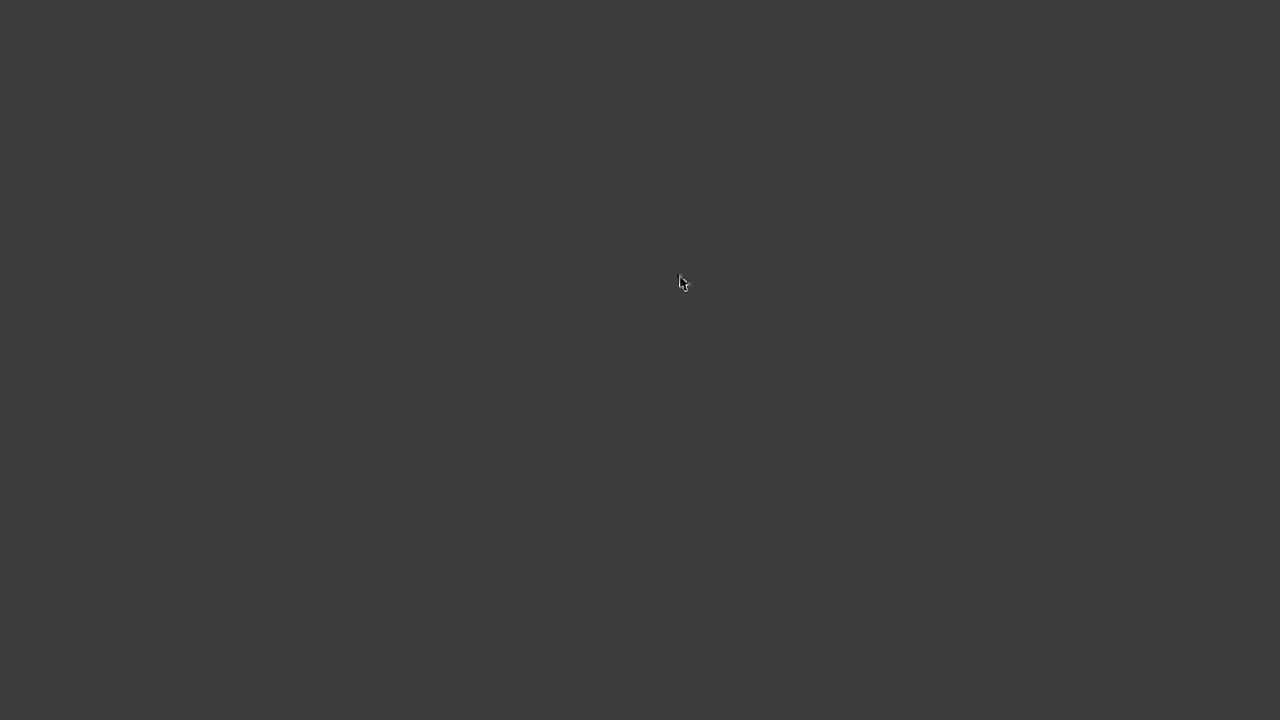
pyautogui.scroll(-15, 677, 245)
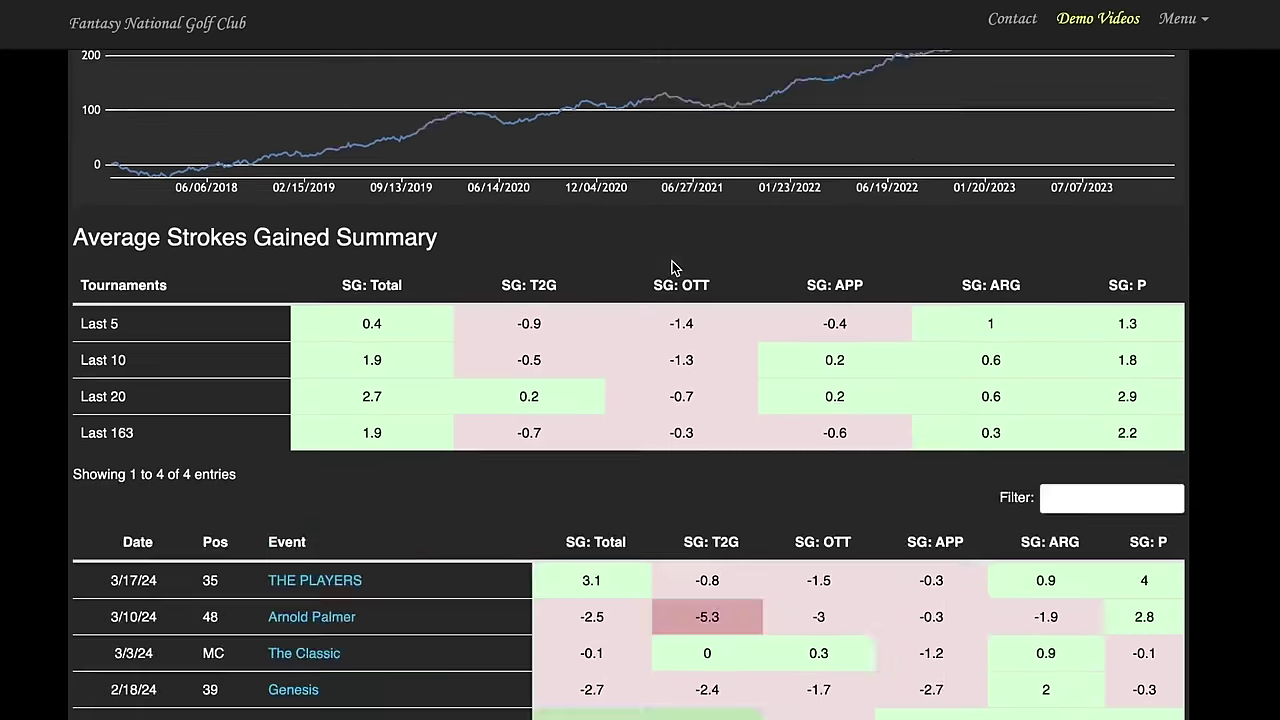
pyautogui.scroll(-2, 672, 268)
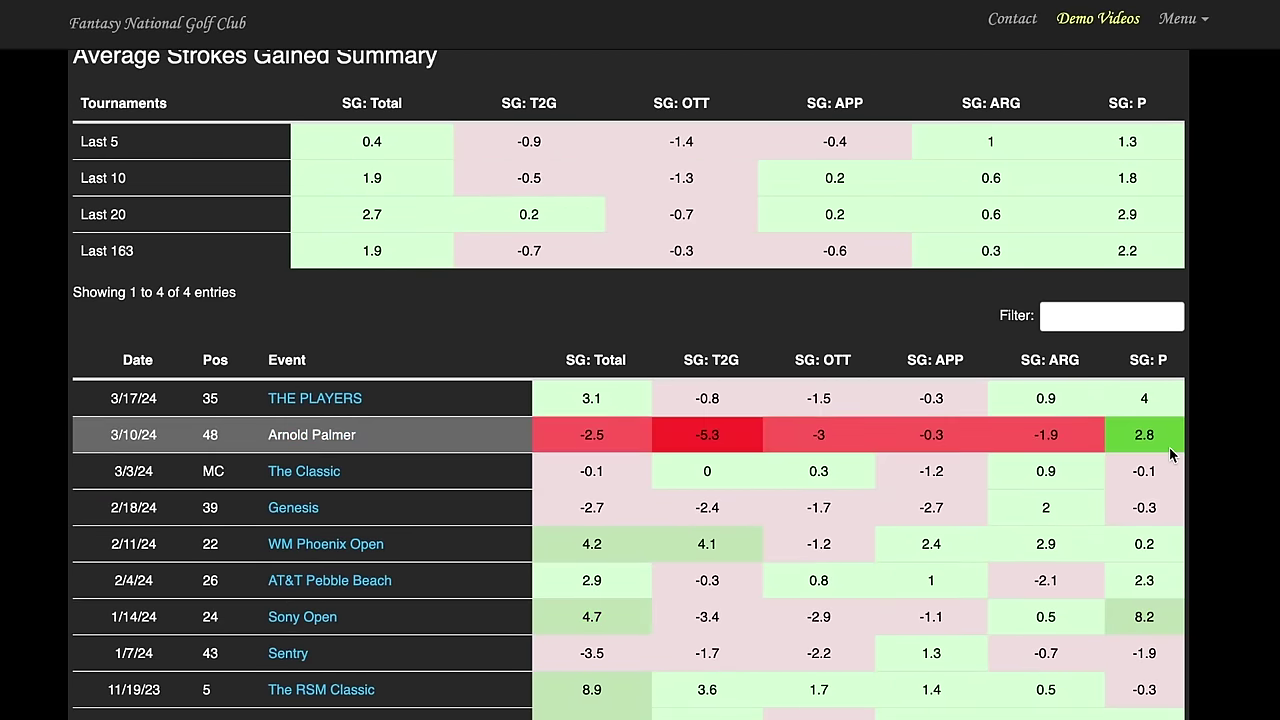
pyautogui.moveTo(1047, 391)
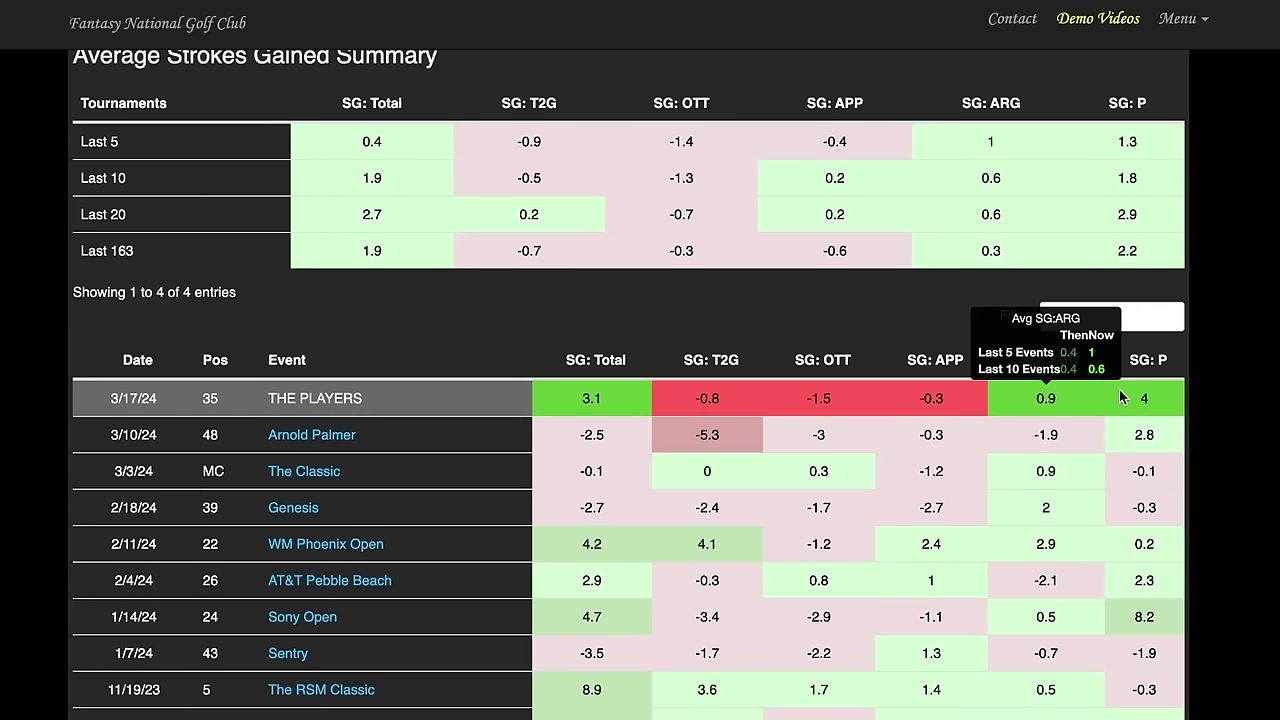
pyautogui.moveTo(1141, 398)
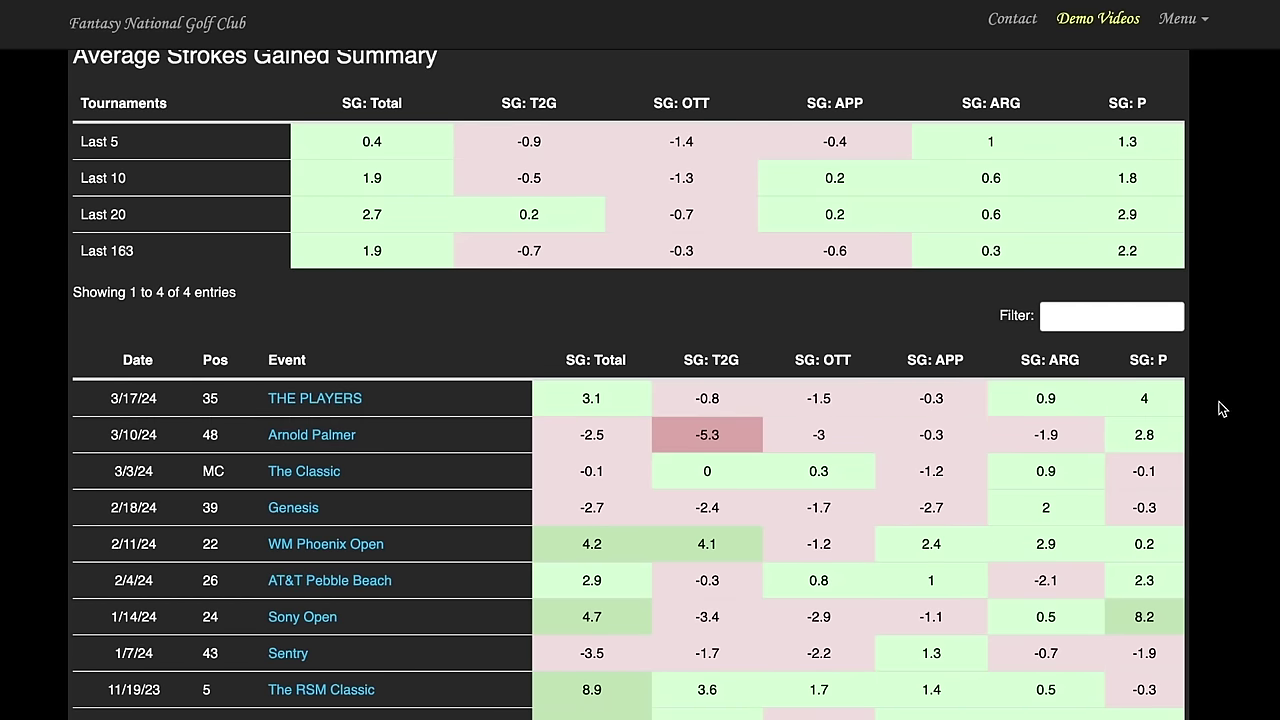
pyautogui.scroll(-1, 1220, 408)
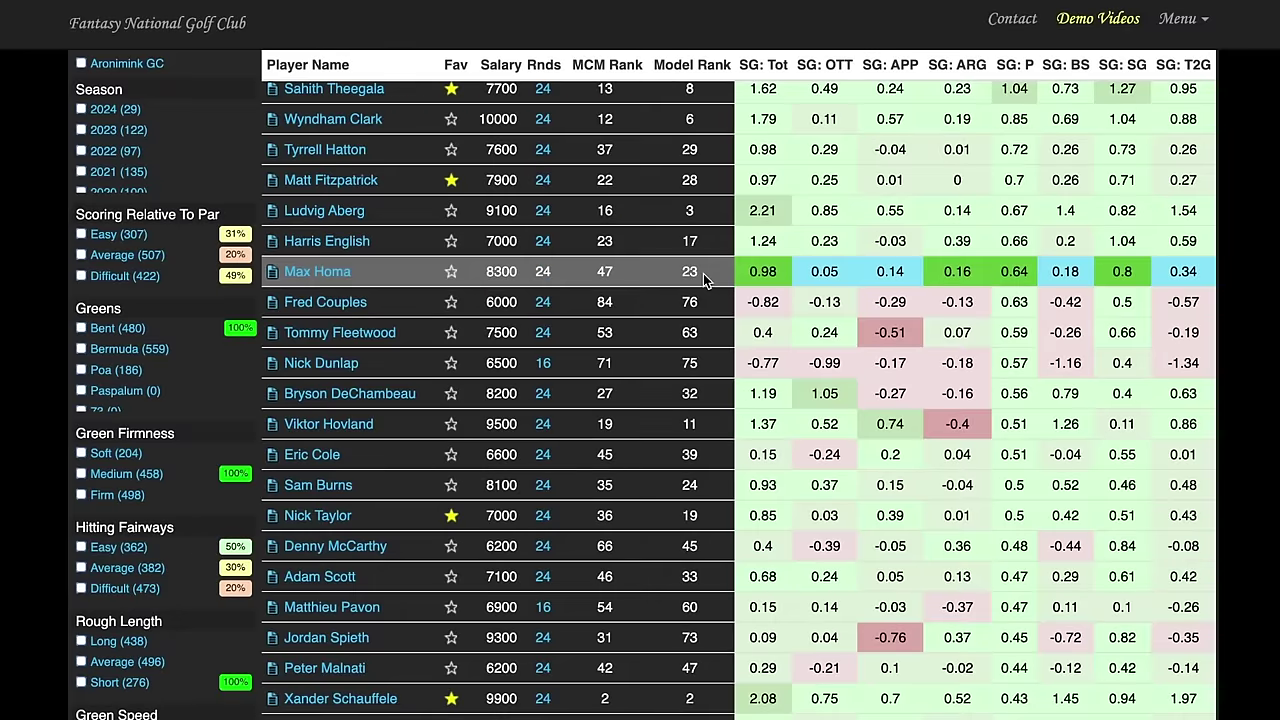
# Add SG: P over the last 24 rounds on Fast and Lightning greens to the mixed condition model with an 11% weight
pyautogui.scroll(6, 927, 352)
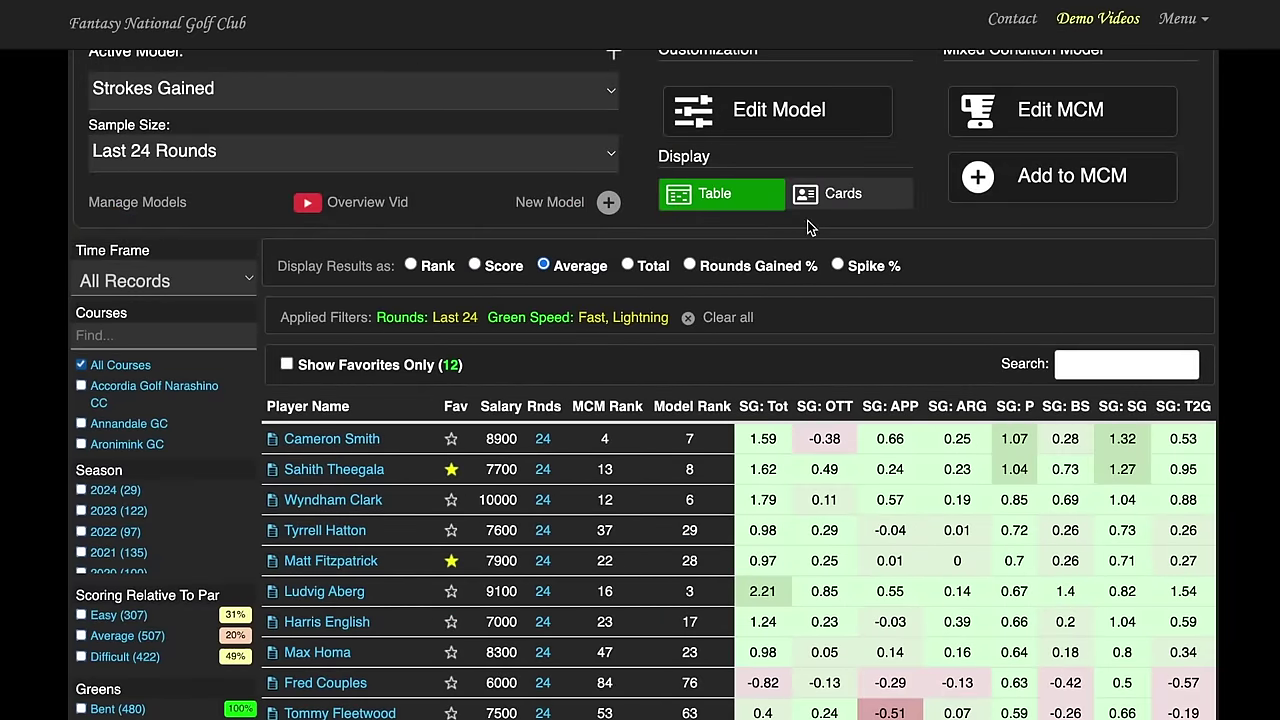
pyautogui.click(1069, 181)
pyautogui.click(1058, 136)
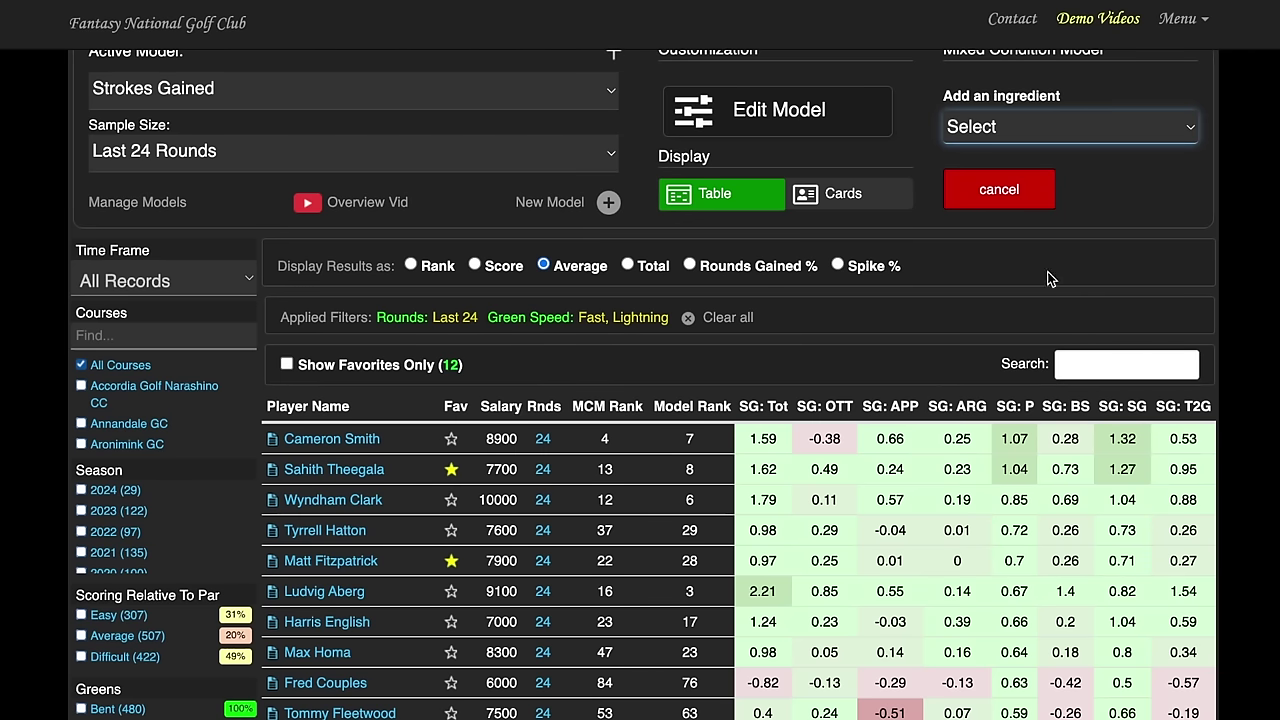
pyautogui.click(1050, 372)
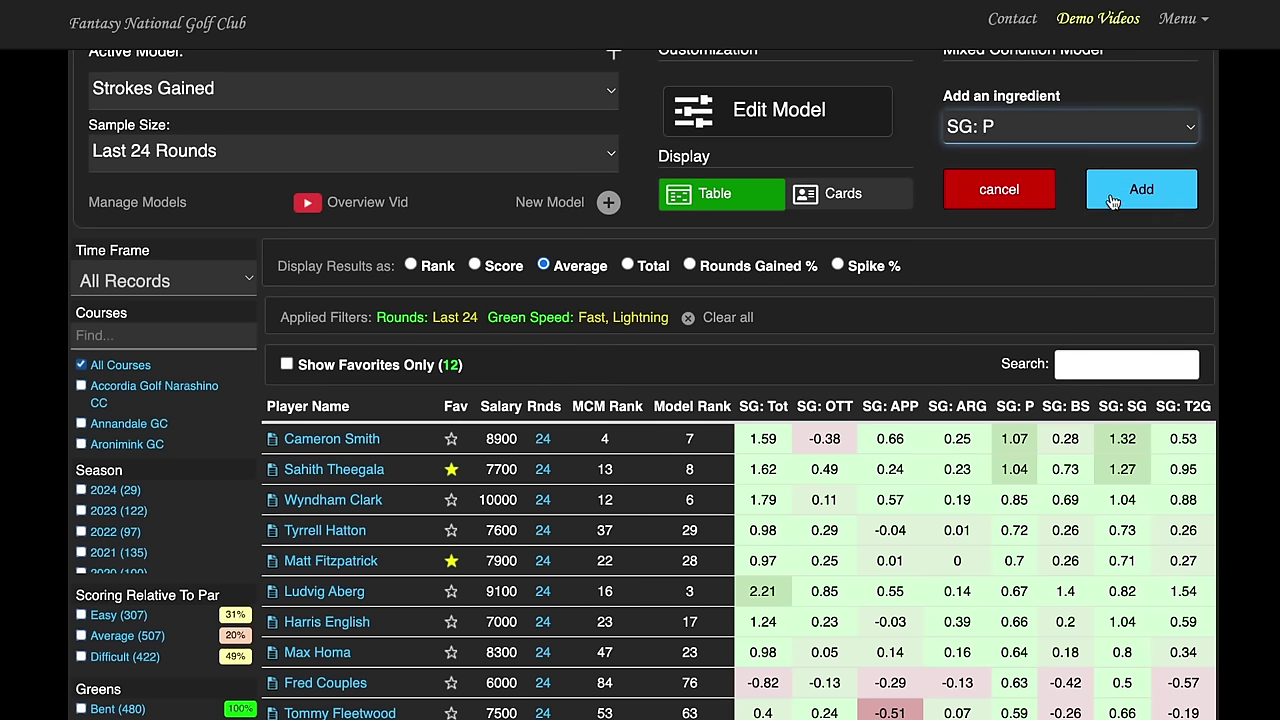
pyautogui.click(1142, 200)
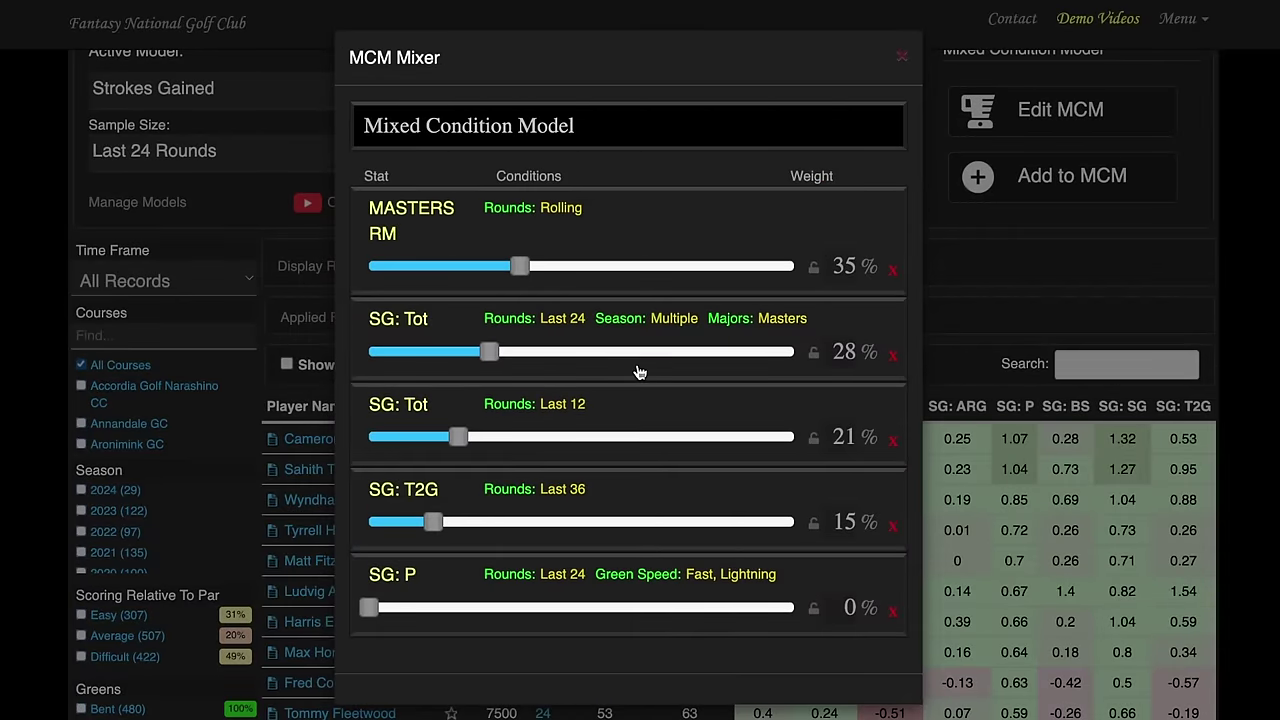
pyautogui.moveTo(370, 607); pyautogui.dragTo(421, 607)
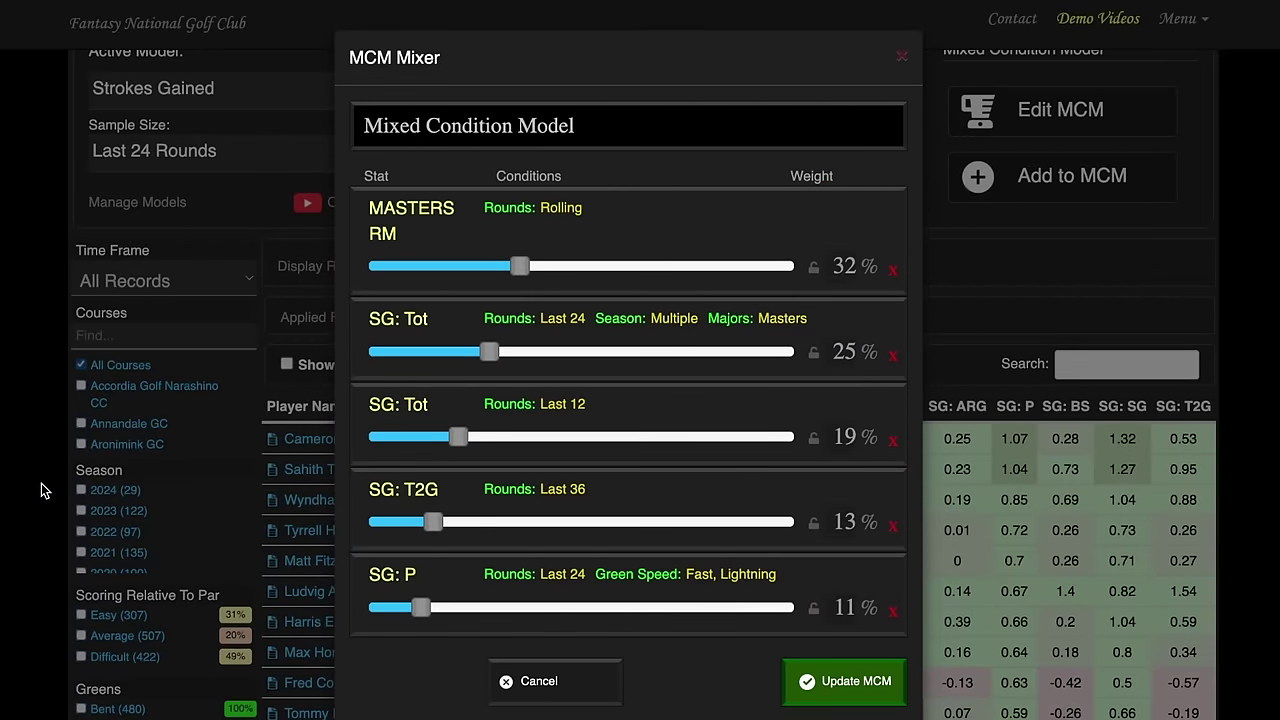
pyautogui.click(817, 680)
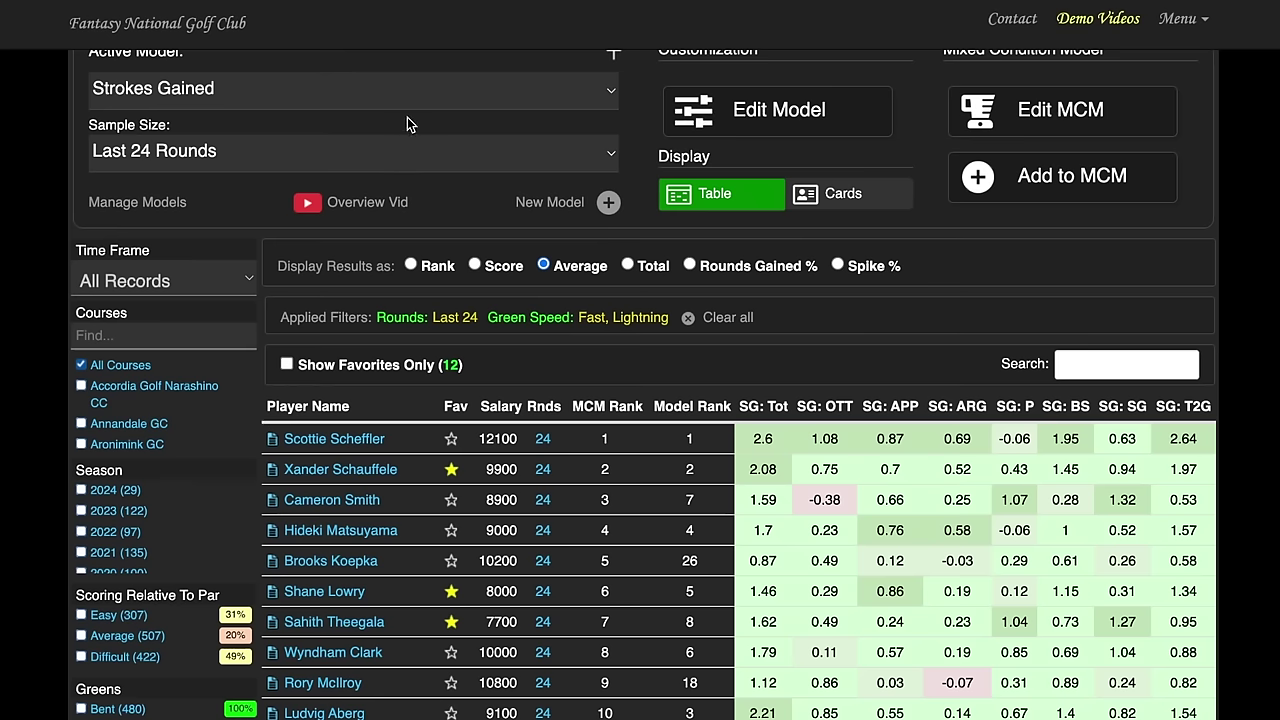
# Sort the golfers by strokes gained off the tee and review the rankings alongside the available course condition filters
pyautogui.scroll(-3, 407, 124)
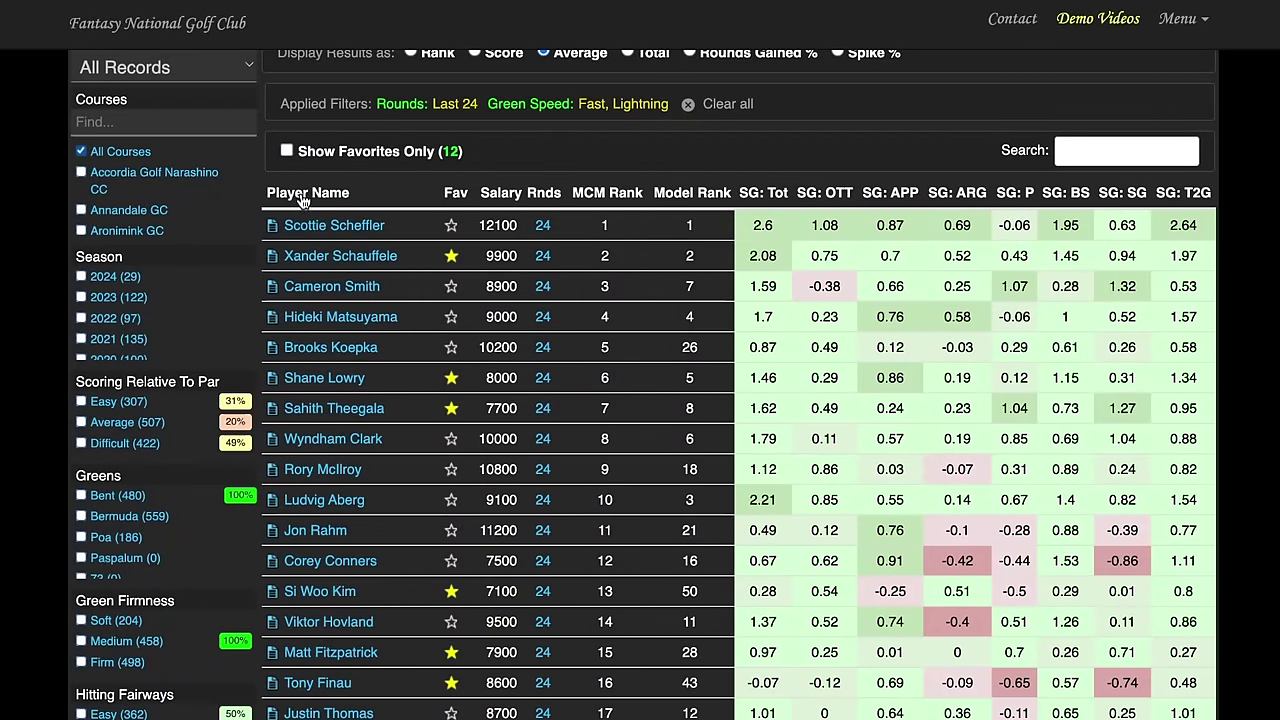
pyautogui.click(817, 196)
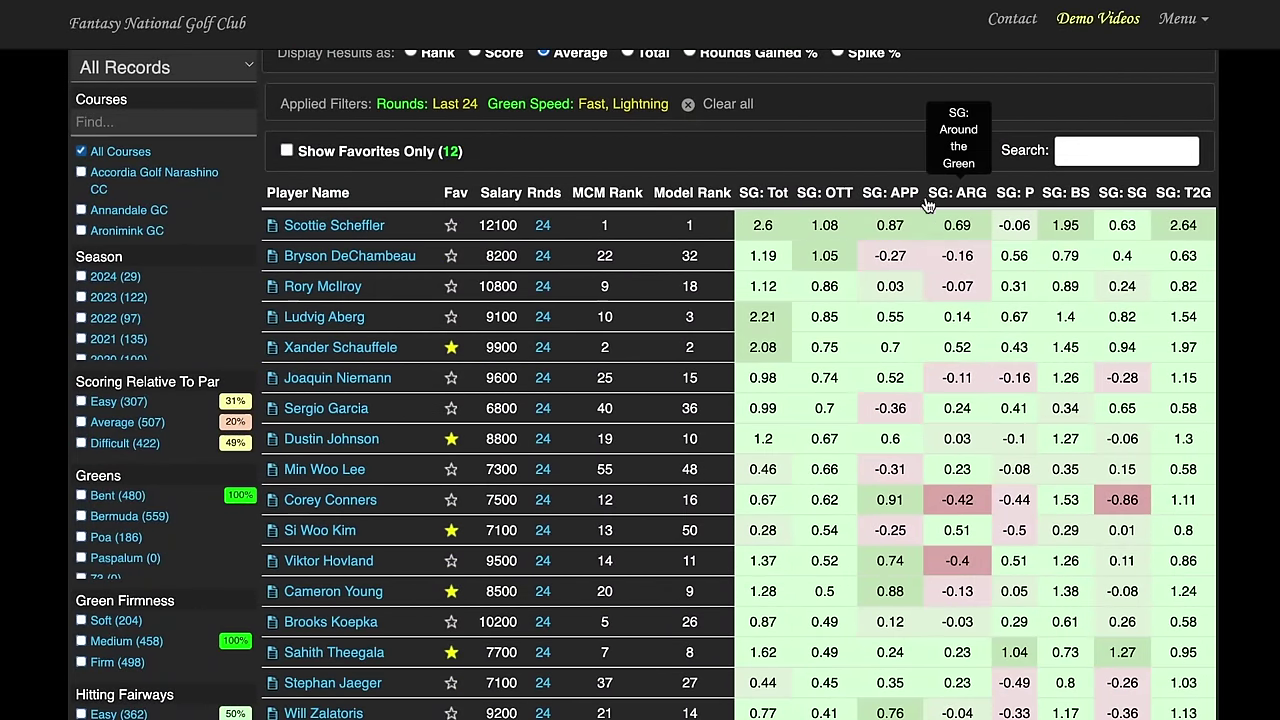
pyautogui.scroll(-2, 64, 357)
pyautogui.scroll(-4, 64, 357)
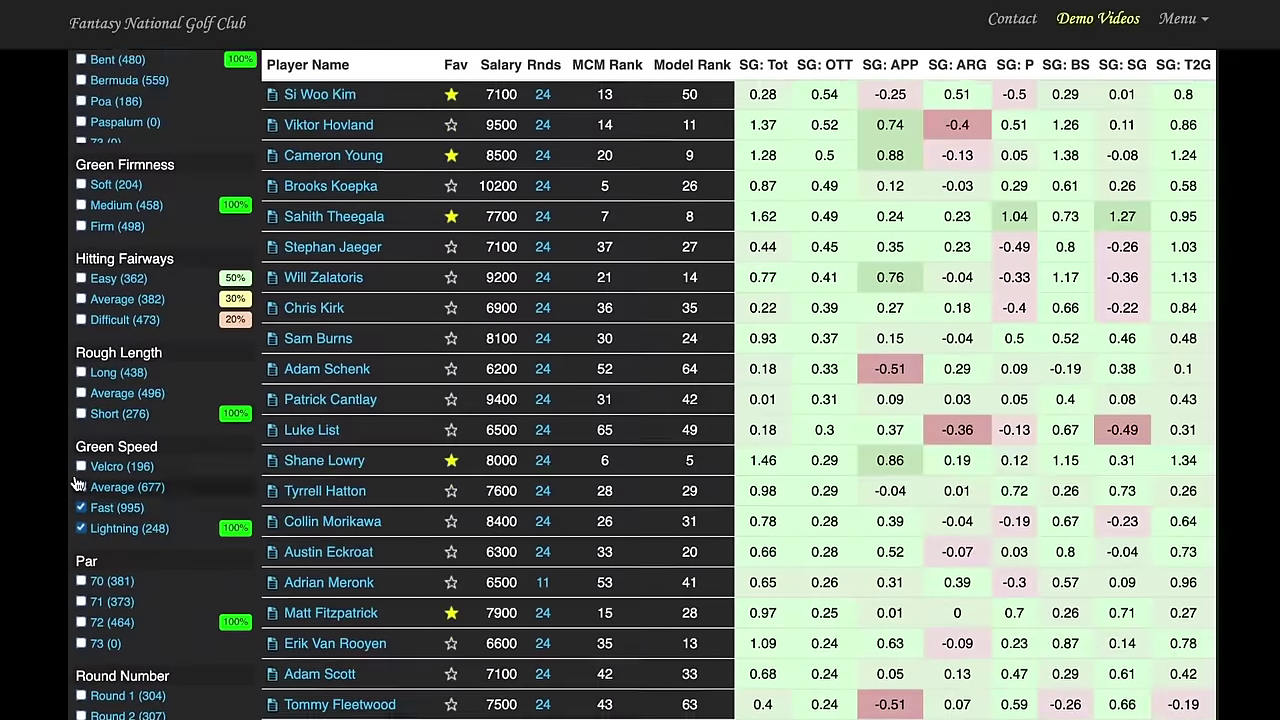
pyautogui.scroll(1, 600, 280)
pyautogui.scroll(-2, 602, 348)
pyautogui.scroll(-3, 440, 275)
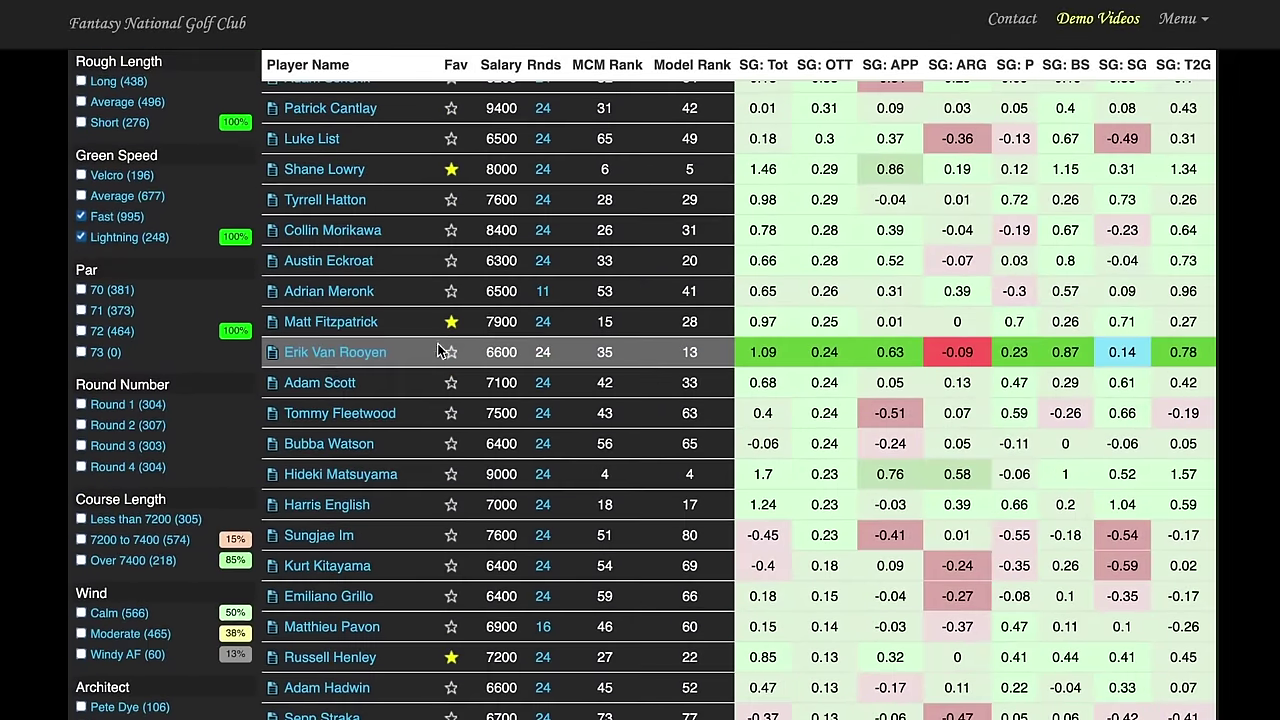
pyautogui.scroll(1, 110, 291)
pyautogui.scroll(3, 486, 290)
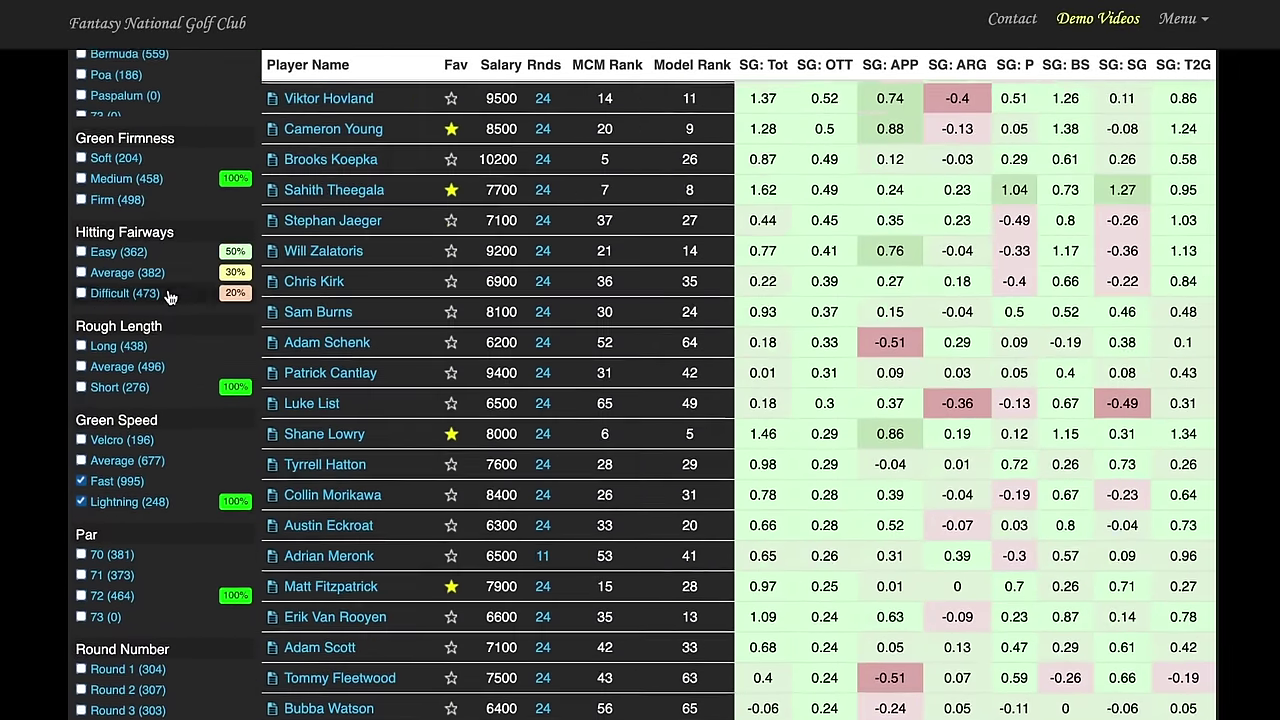
pyautogui.scroll(6, 486, 289)
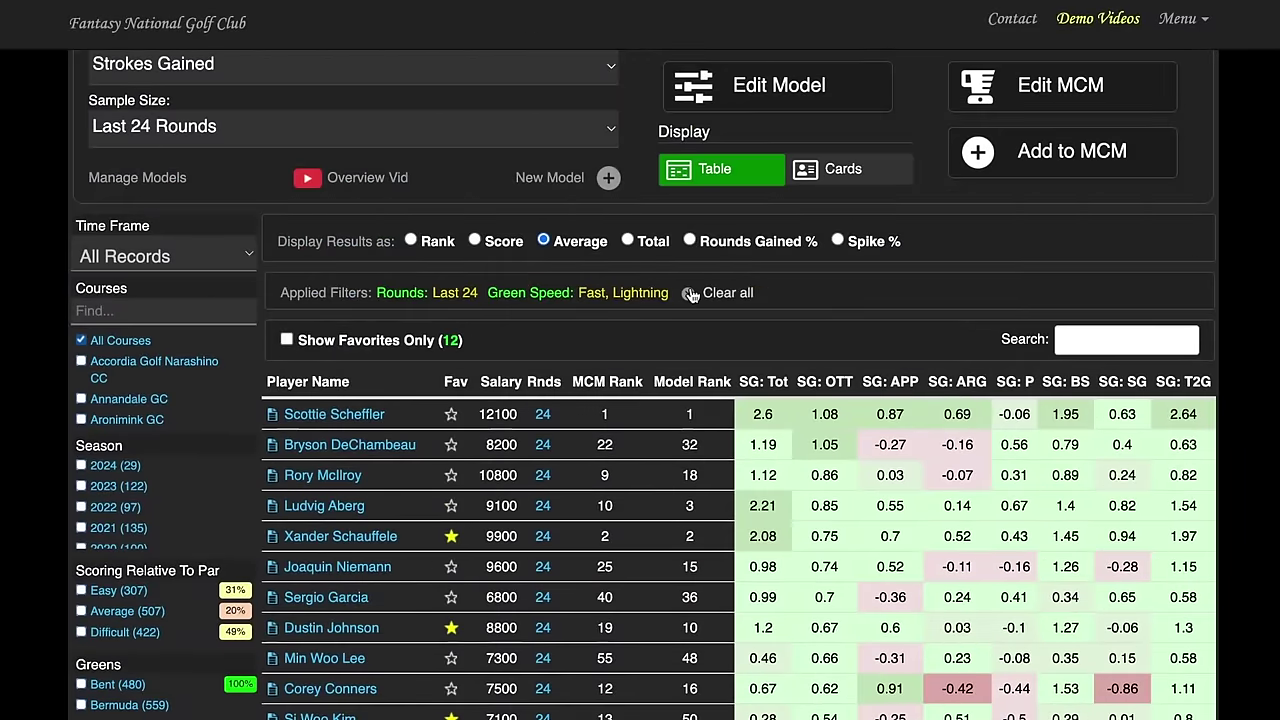
# Clear the applied filters and filter the player rankings to Bent greens with Fast and Lightning green speeds
pyautogui.click(690, 294)
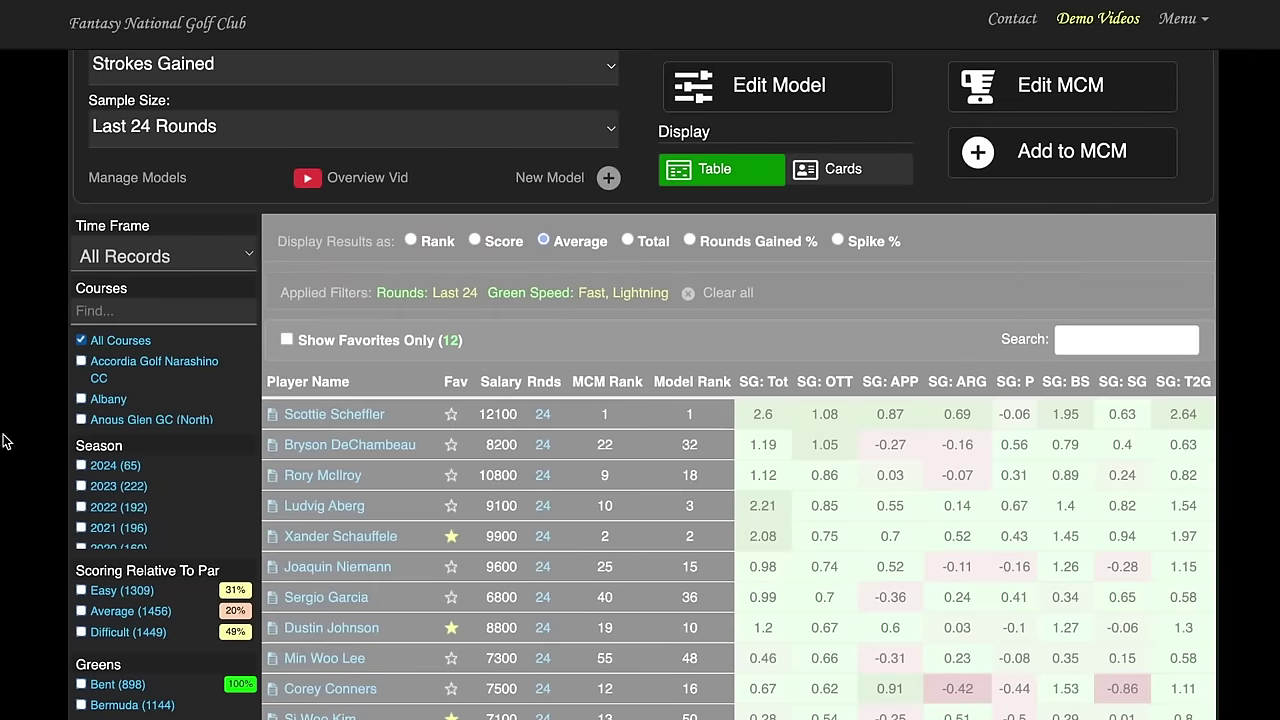
pyautogui.scroll(-2, 34, 400)
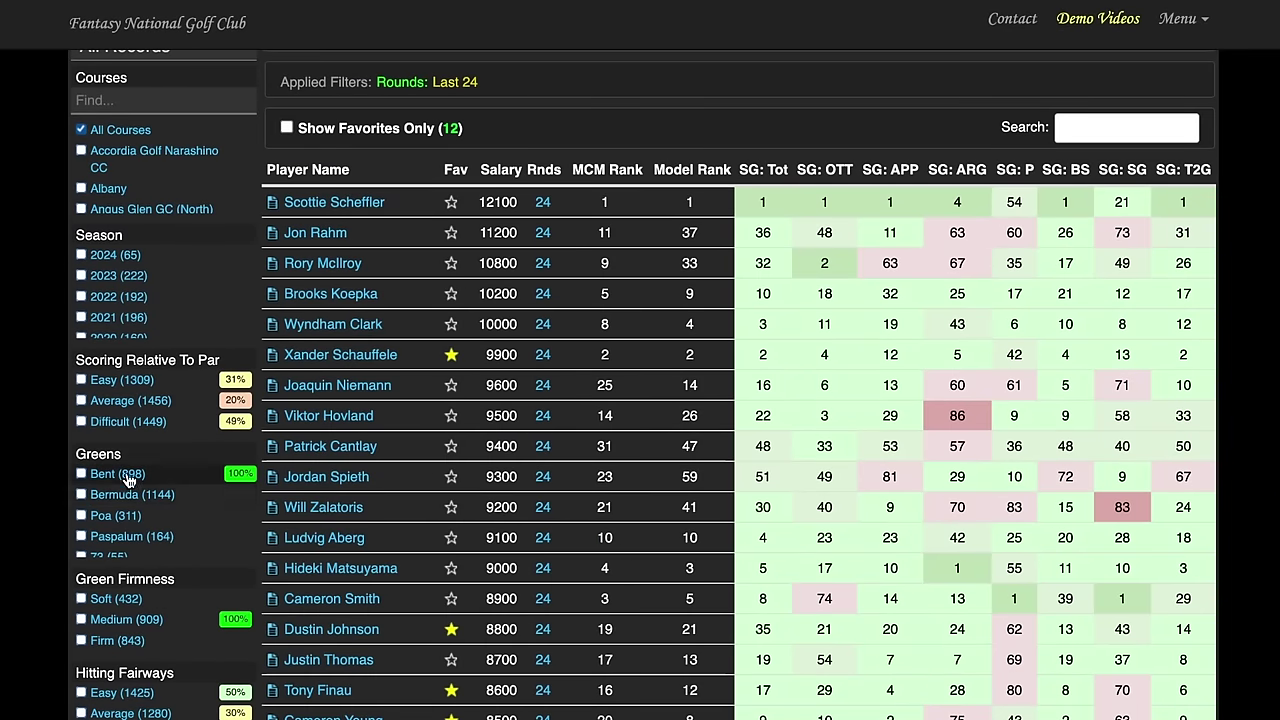
pyautogui.click(125, 478)
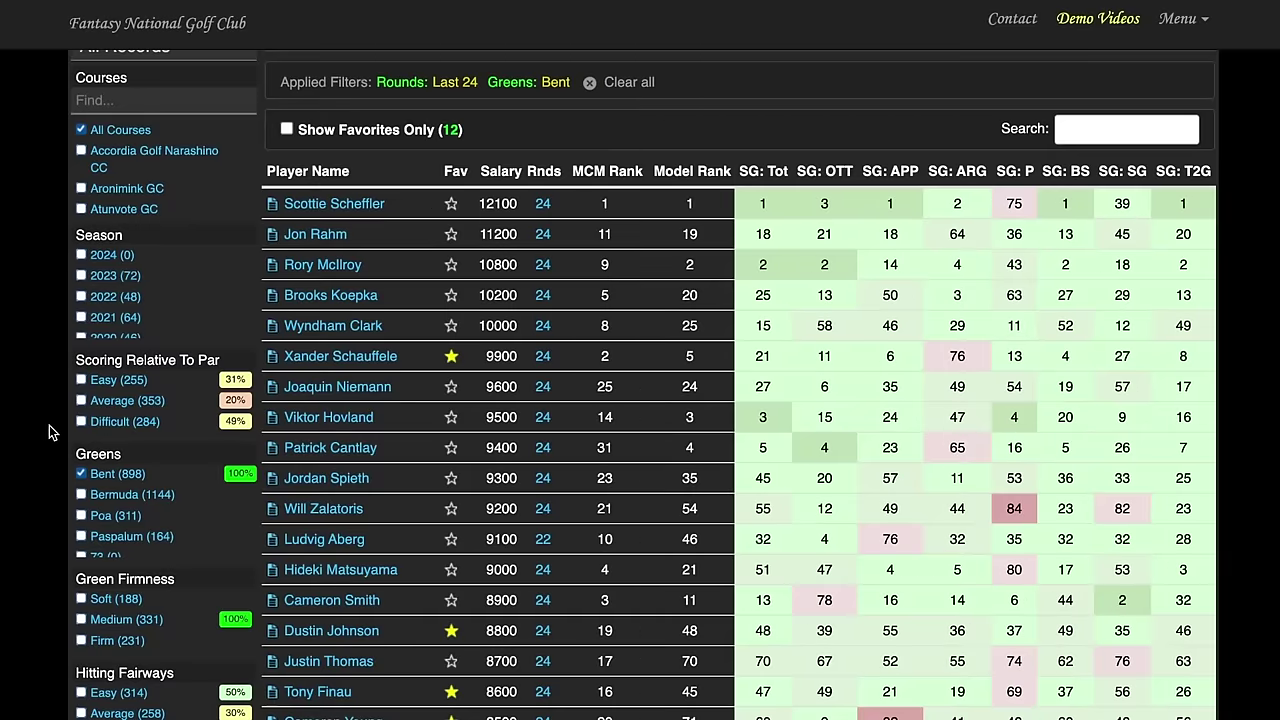
pyautogui.scroll(-3, 41, 427)
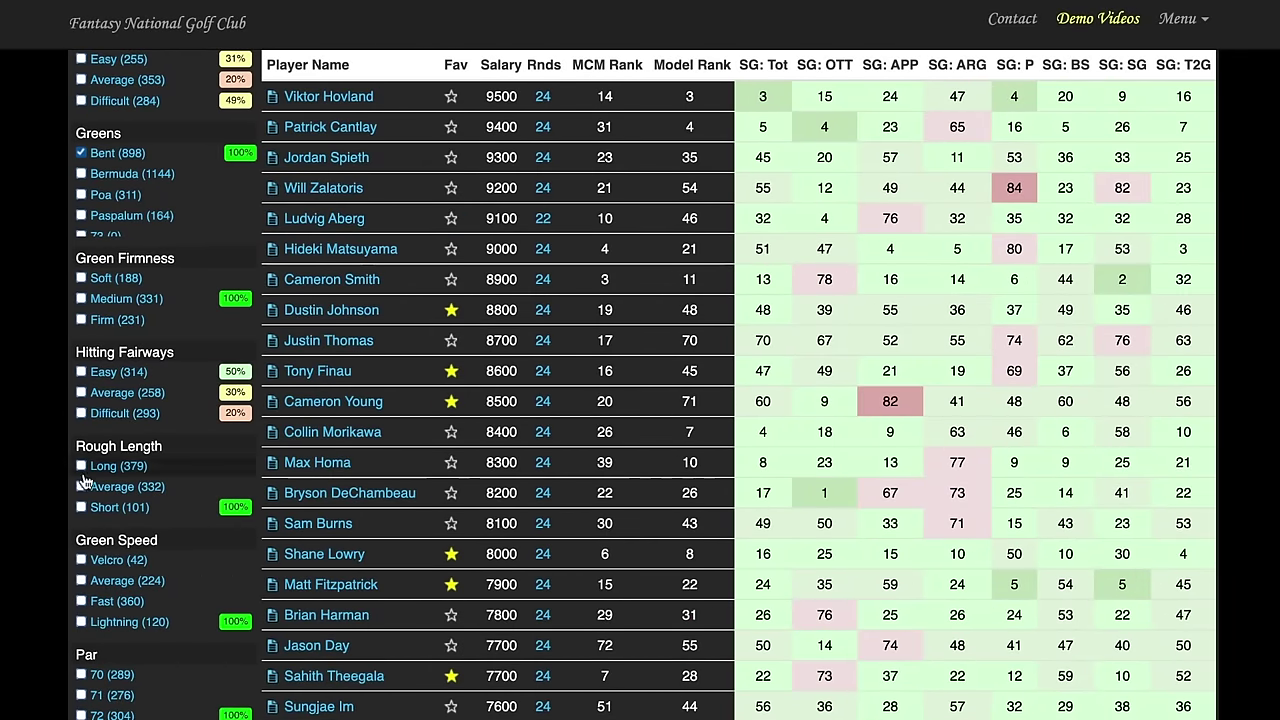
pyautogui.scroll(-1, 85, 475)
pyautogui.click(82, 545)
pyautogui.click(82, 523)
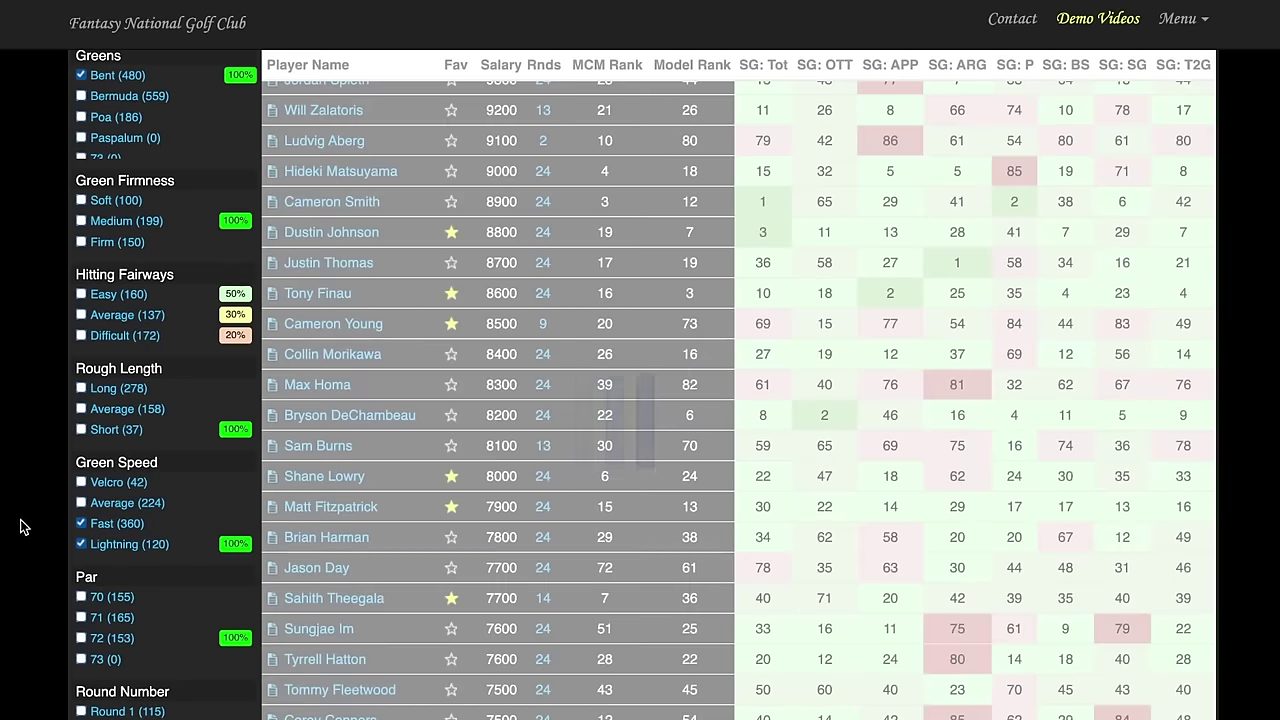
# Display the player rankings for fast and lightning bent greens as averages
pyautogui.scroll(2, 402, 361)
pyautogui.scroll(5, 402, 361)
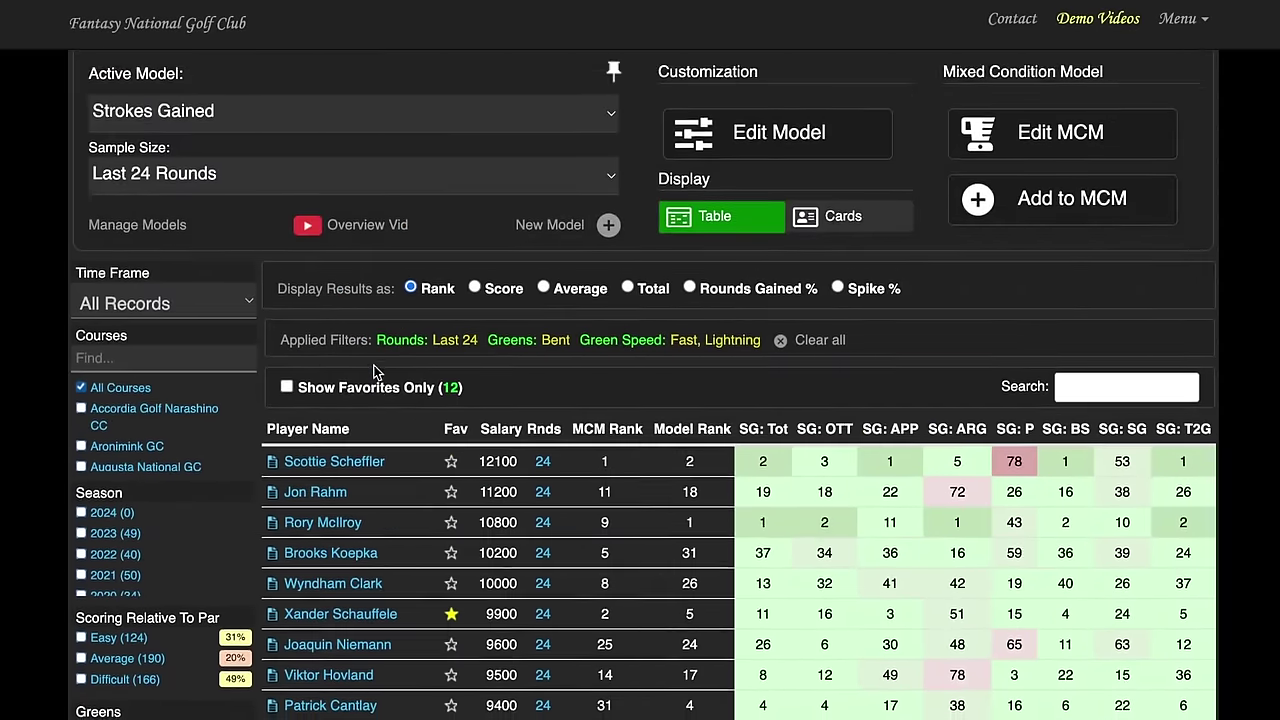
pyautogui.scroll(-1, 490, 180)
pyautogui.click(543, 188)
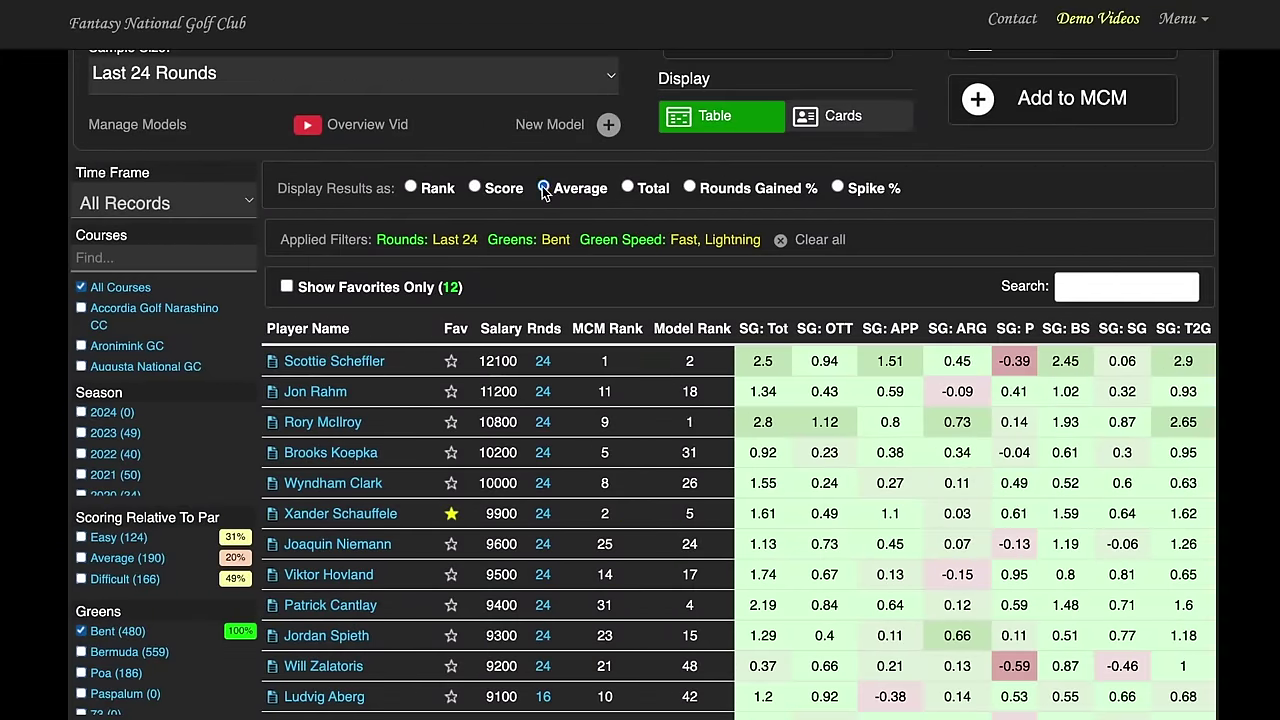
# Show the filtered results as Spike %, trying a threshold of 2.0 and settling on 1.5
pyautogui.click(838, 188)
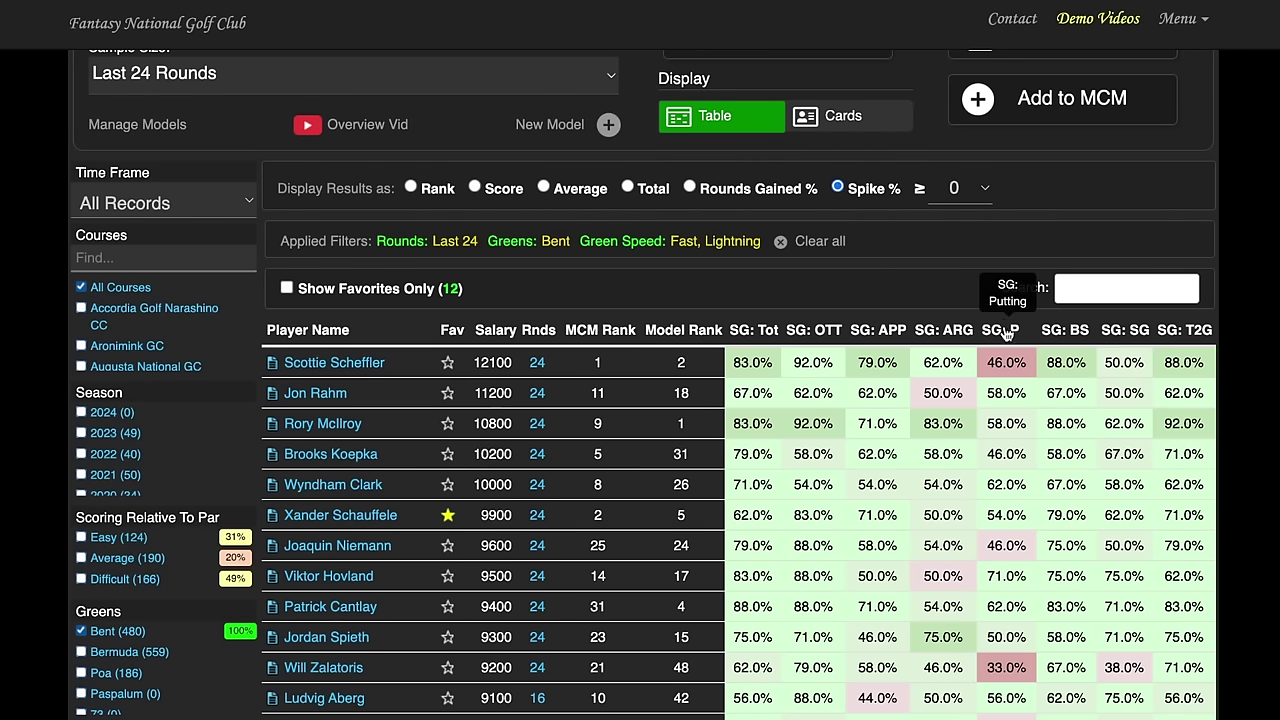
pyautogui.click(957, 292)
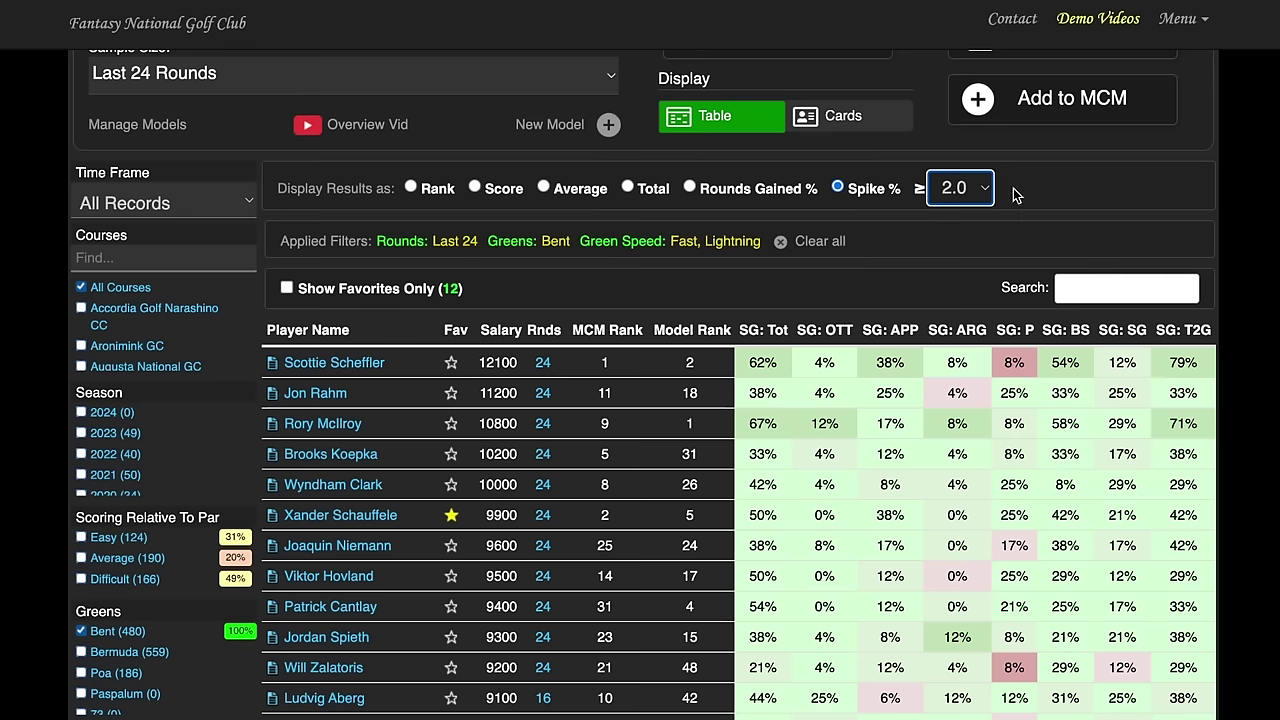
pyautogui.press('Up')
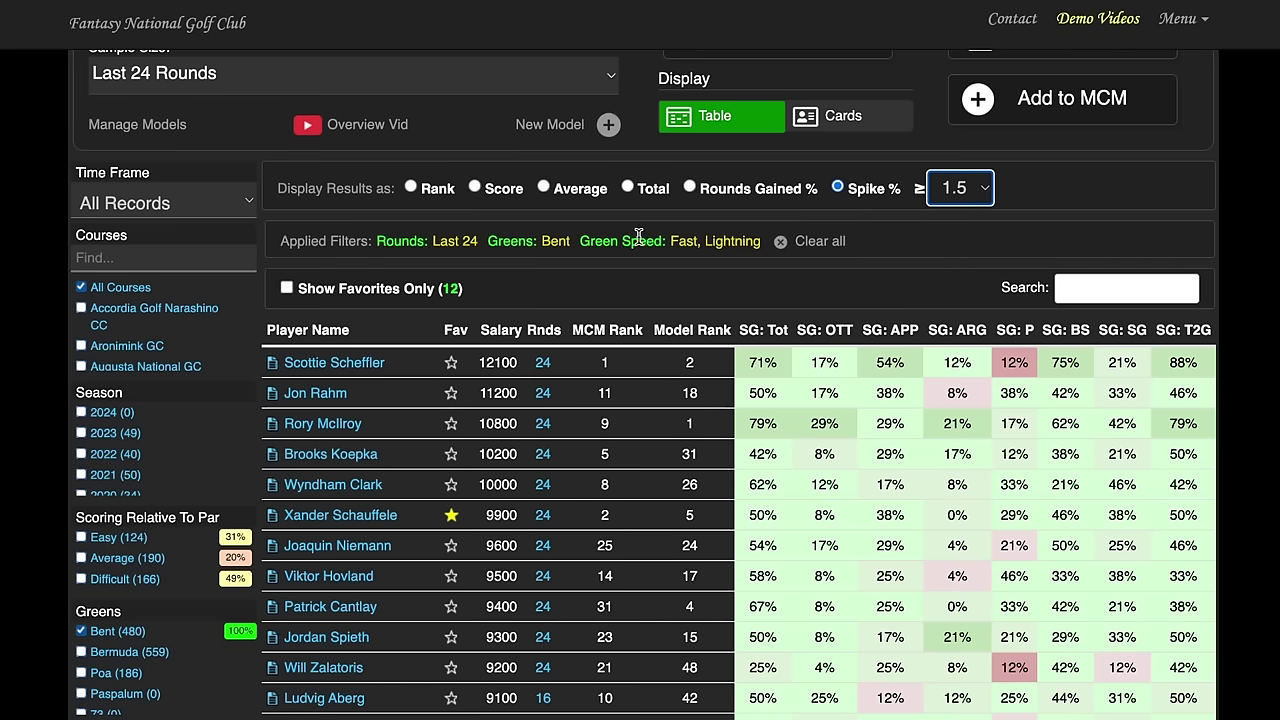
# Sort the golfers by putting spike percentage from highest to lowest and review the best putters
pyautogui.click(1020, 335)
pyautogui.scroll(-1, 1024, 340)
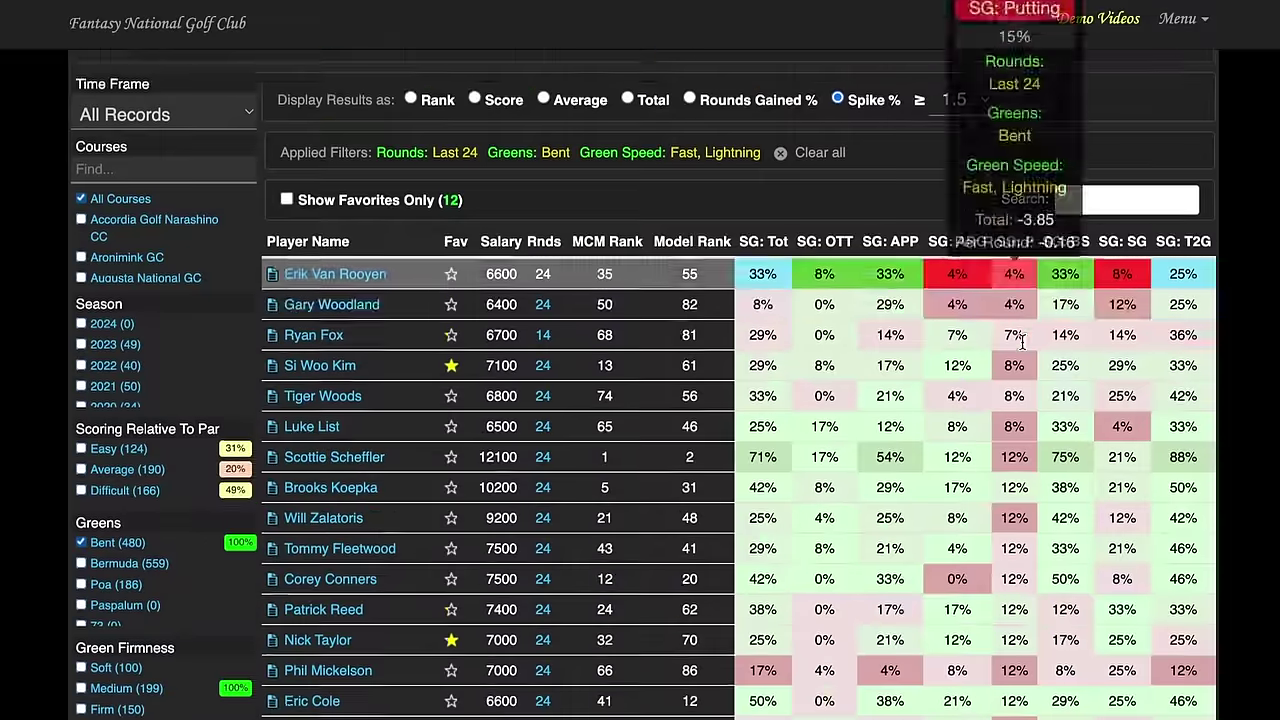
pyautogui.click(1016, 210)
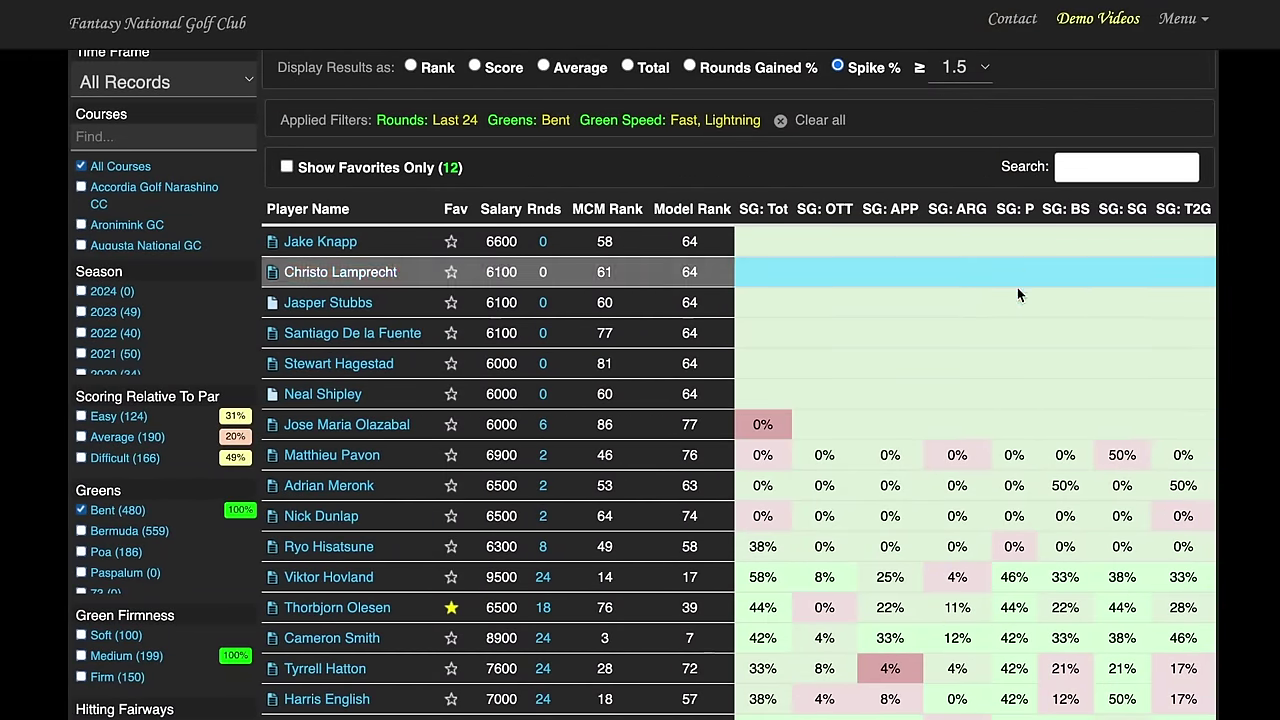
pyautogui.scroll(-3, 1023, 420)
pyautogui.scroll(-2, 1042, 357)
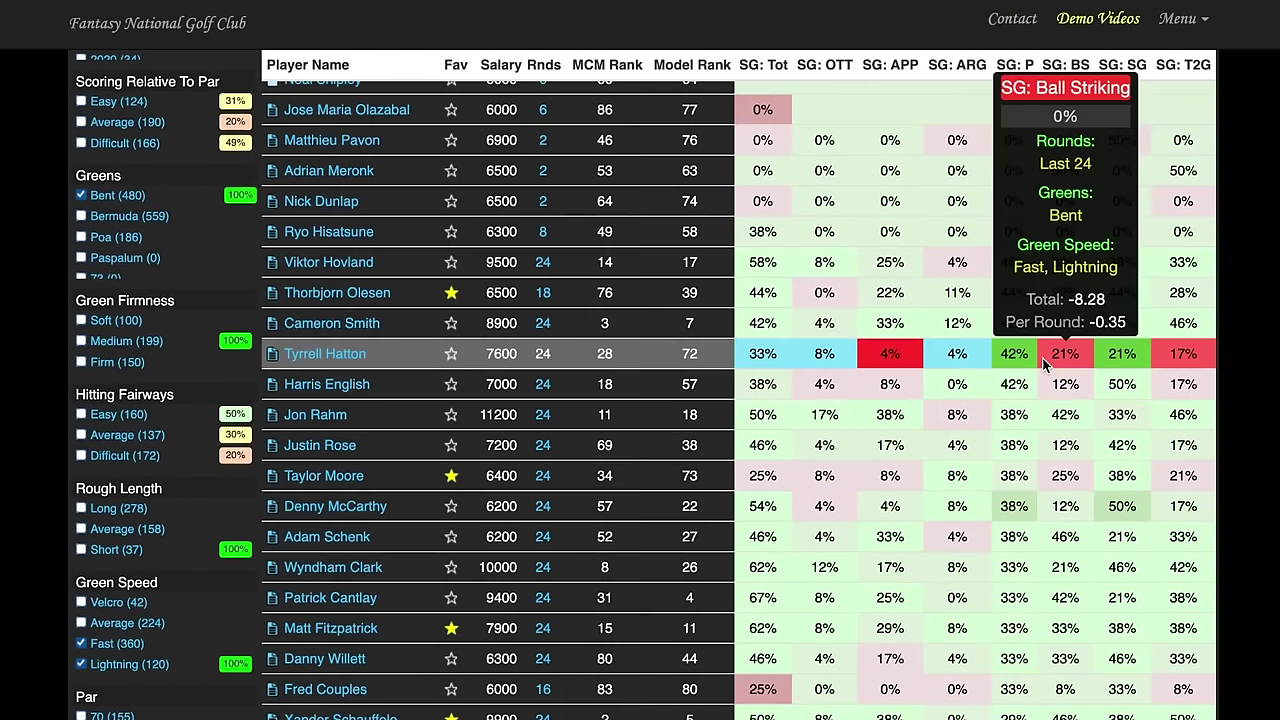
# Show the filtered results as Rounds Gained % sorted by putting, and switch the display to averages to compare the putters
pyautogui.scroll(1, 1050, 200)
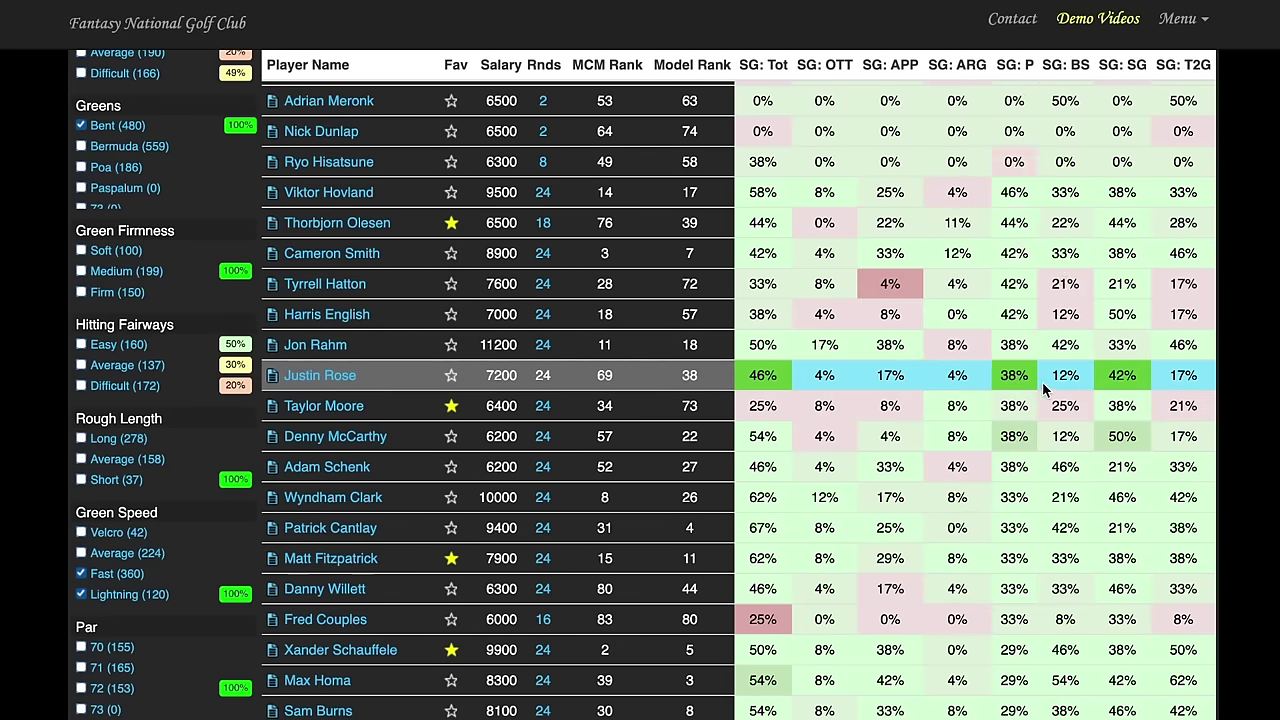
pyautogui.scroll(3, 1020, 382)
pyautogui.scroll(1, 1022, 378)
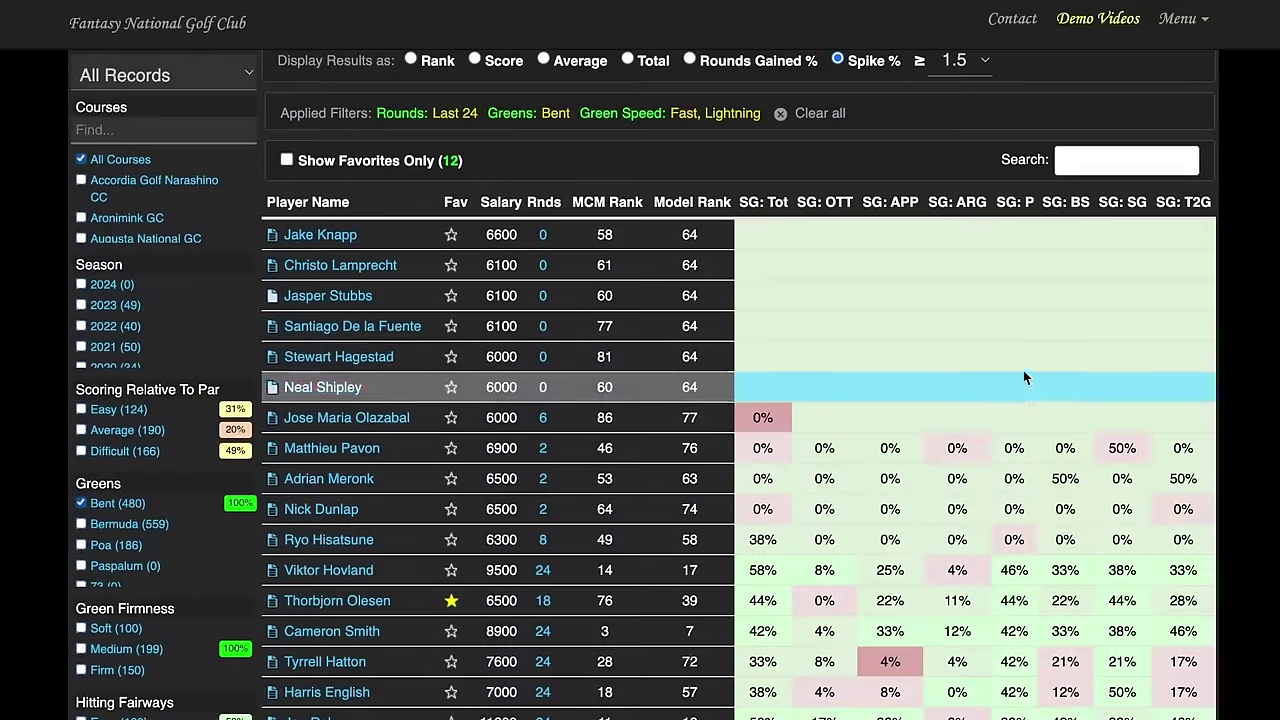
pyautogui.click(691, 59)
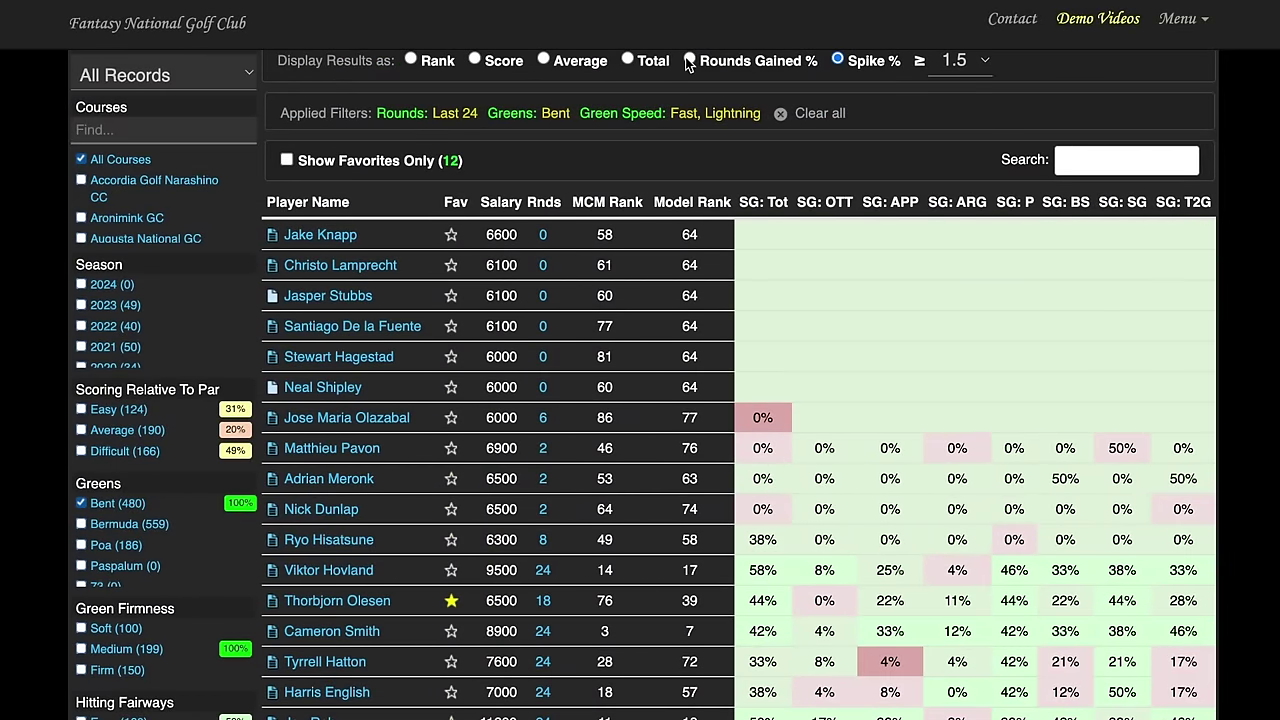
pyautogui.click(1006, 200)
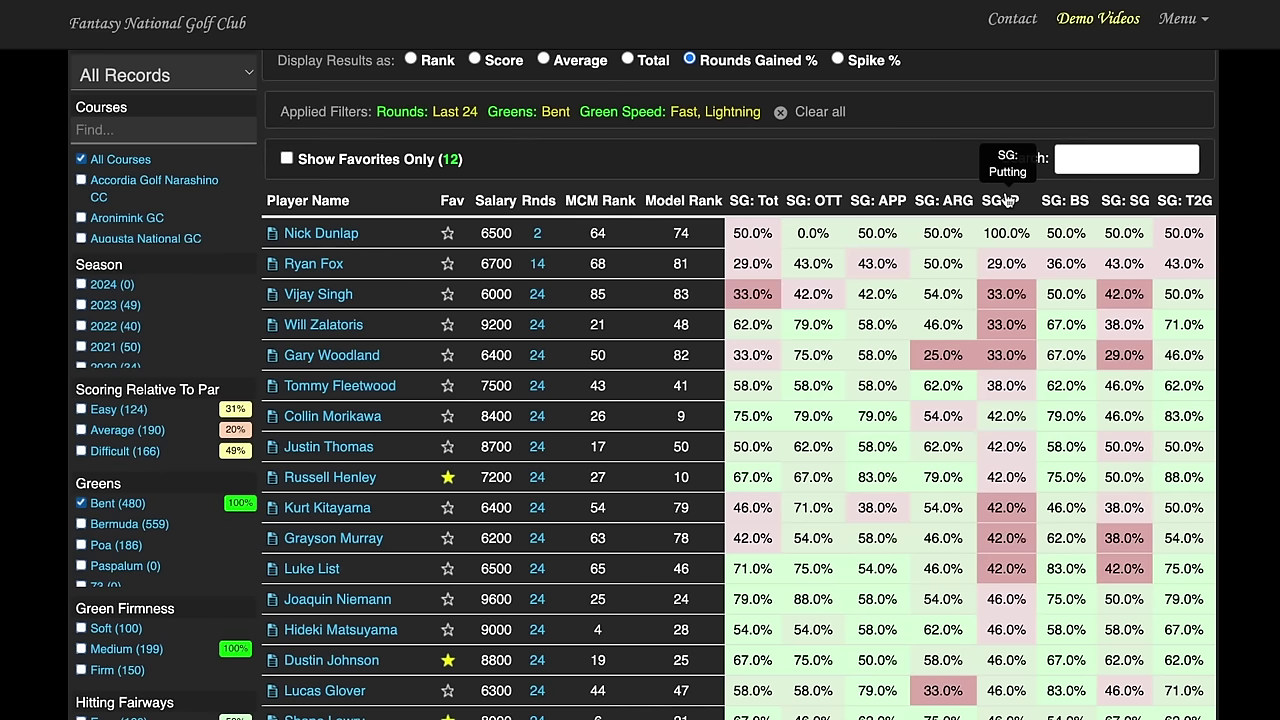
pyautogui.moveTo(1006, 233)
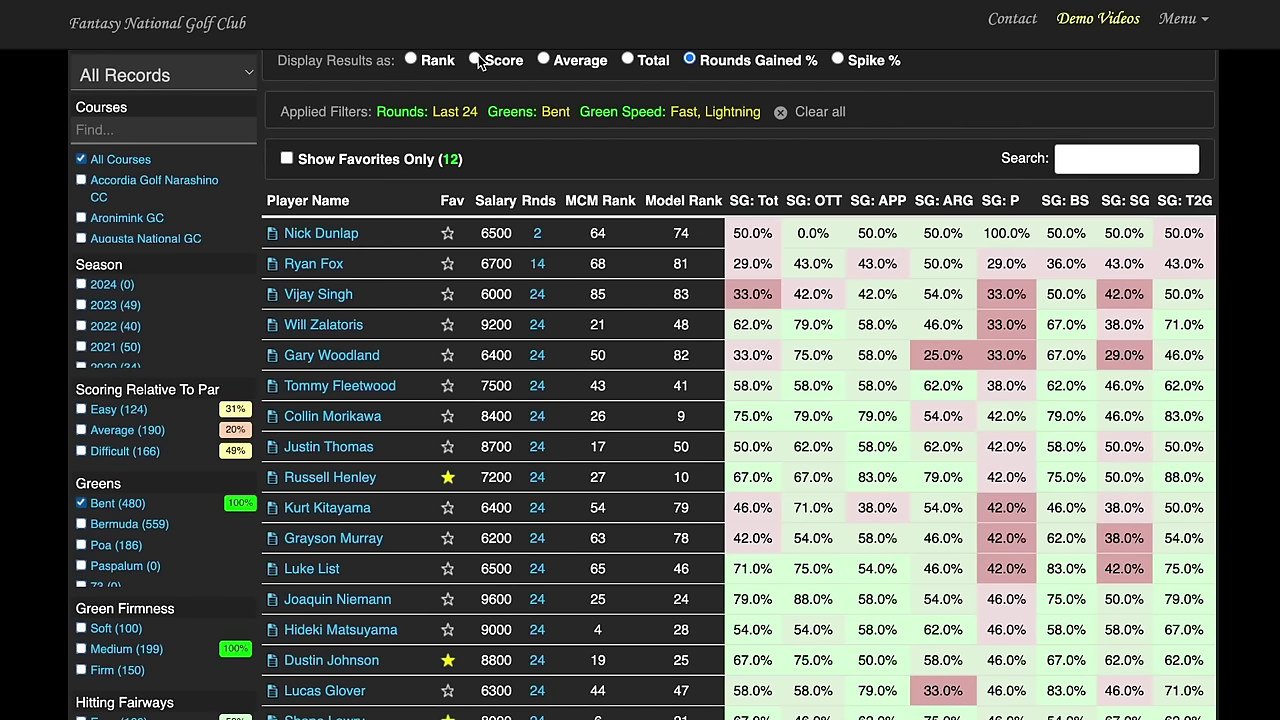
pyautogui.click(543, 60)
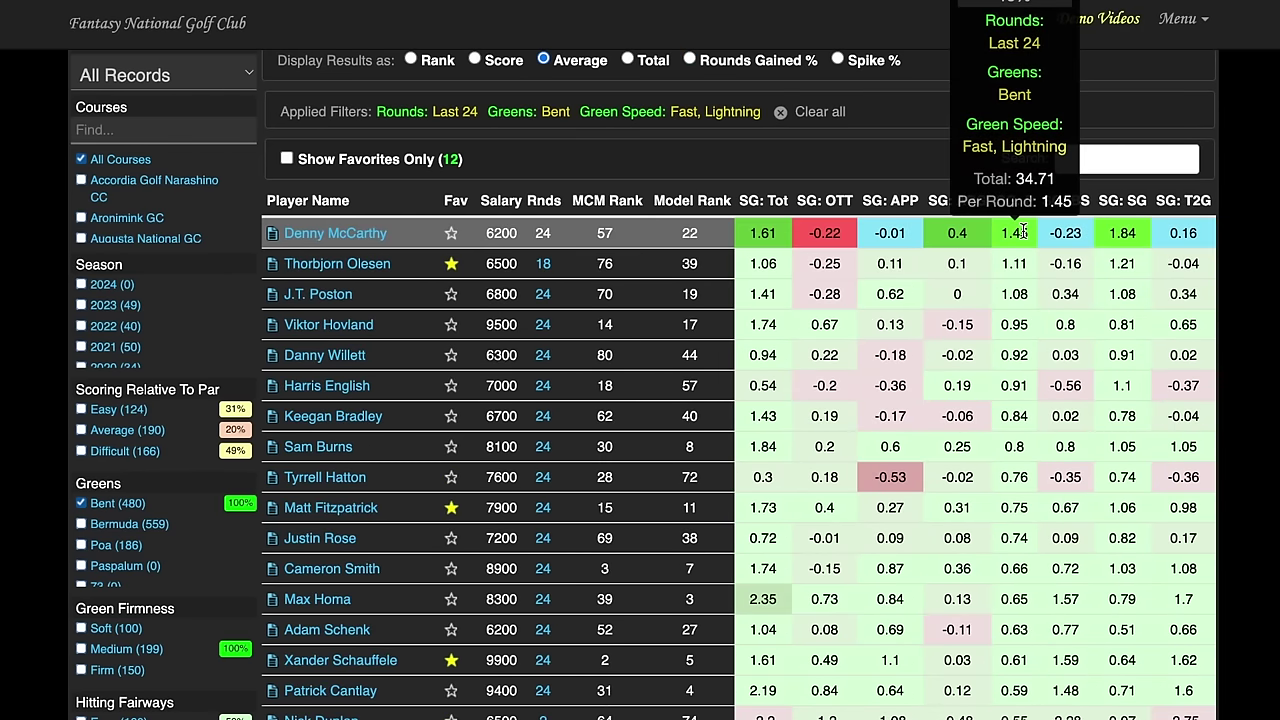
pyautogui.moveTo(1020, 265)
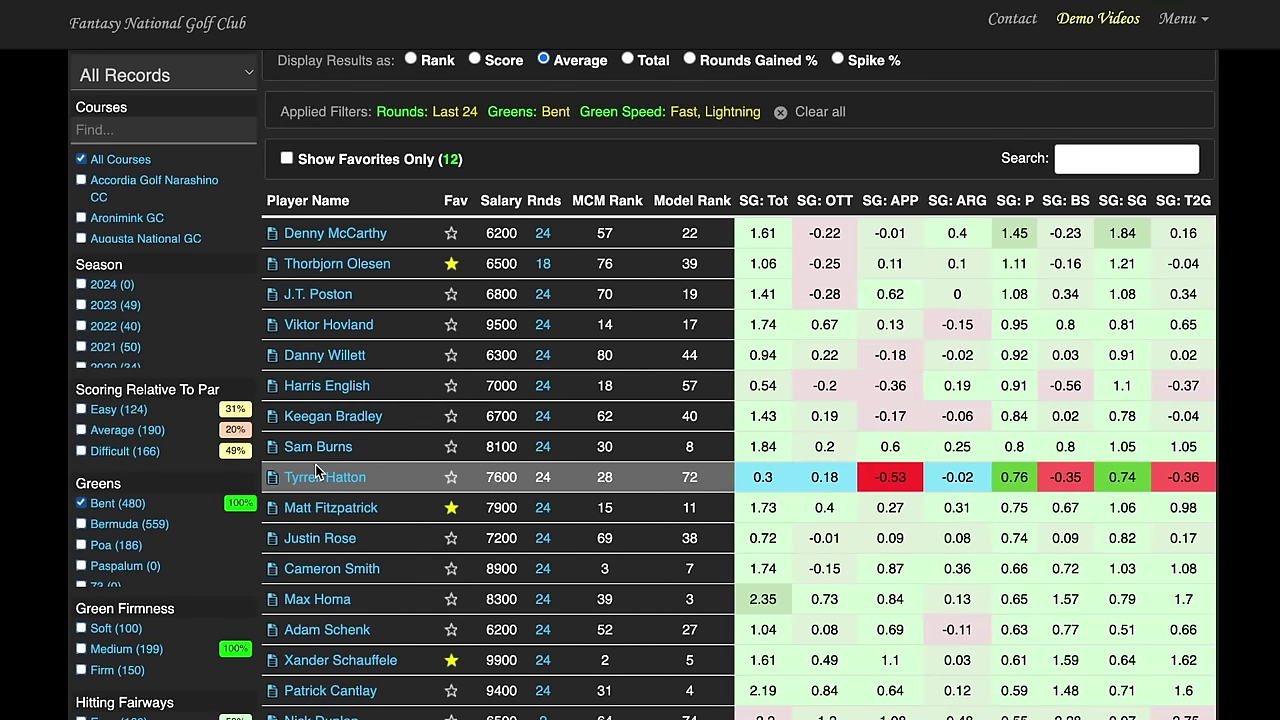
# Open Tyrrell Hatton's tournament history from the rankings and filter his events by "mas"
pyautogui.click(363, 488)
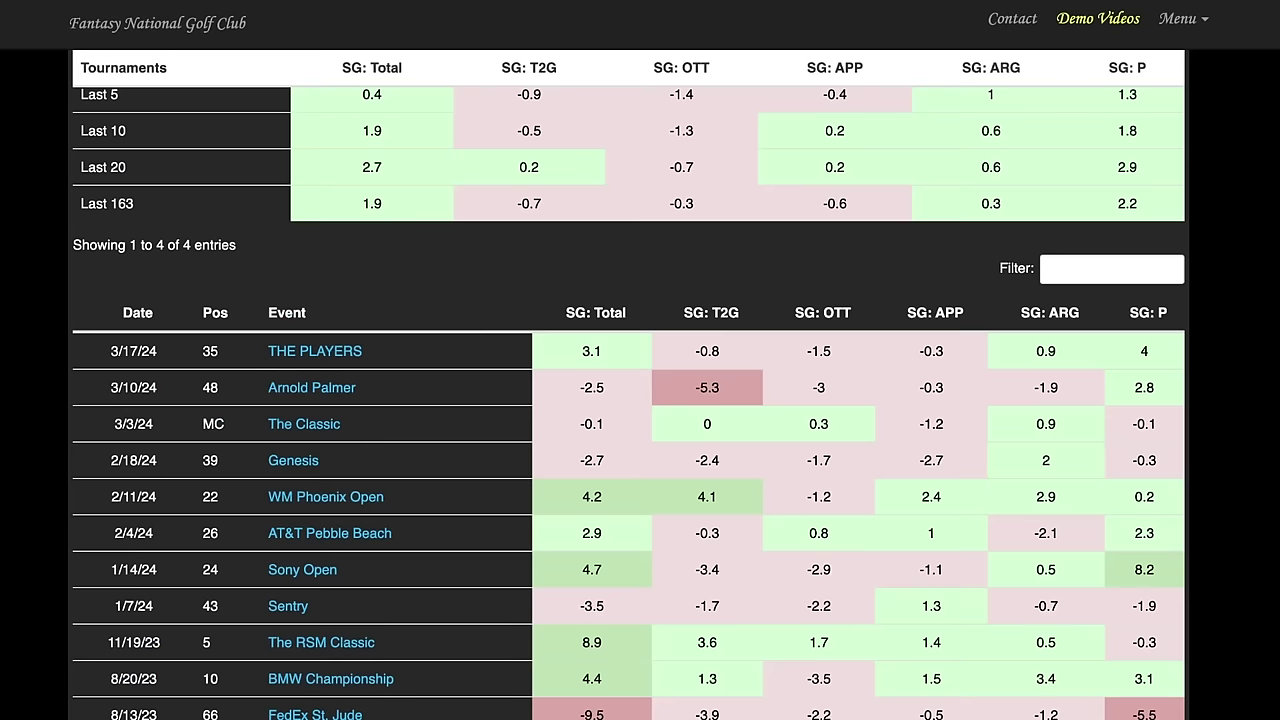
pyautogui.scroll(-15, 640, 280)
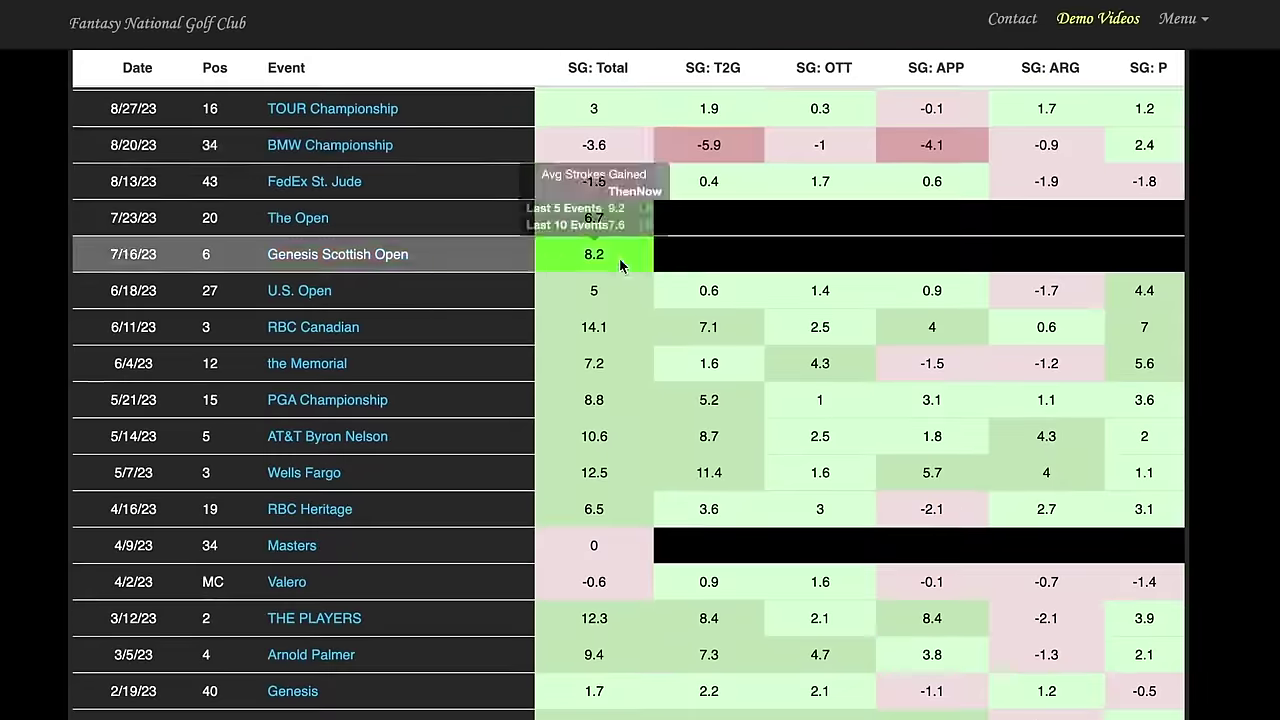
pyautogui.scroll(4, 1035, 168)
pyautogui.click(1050, 175)
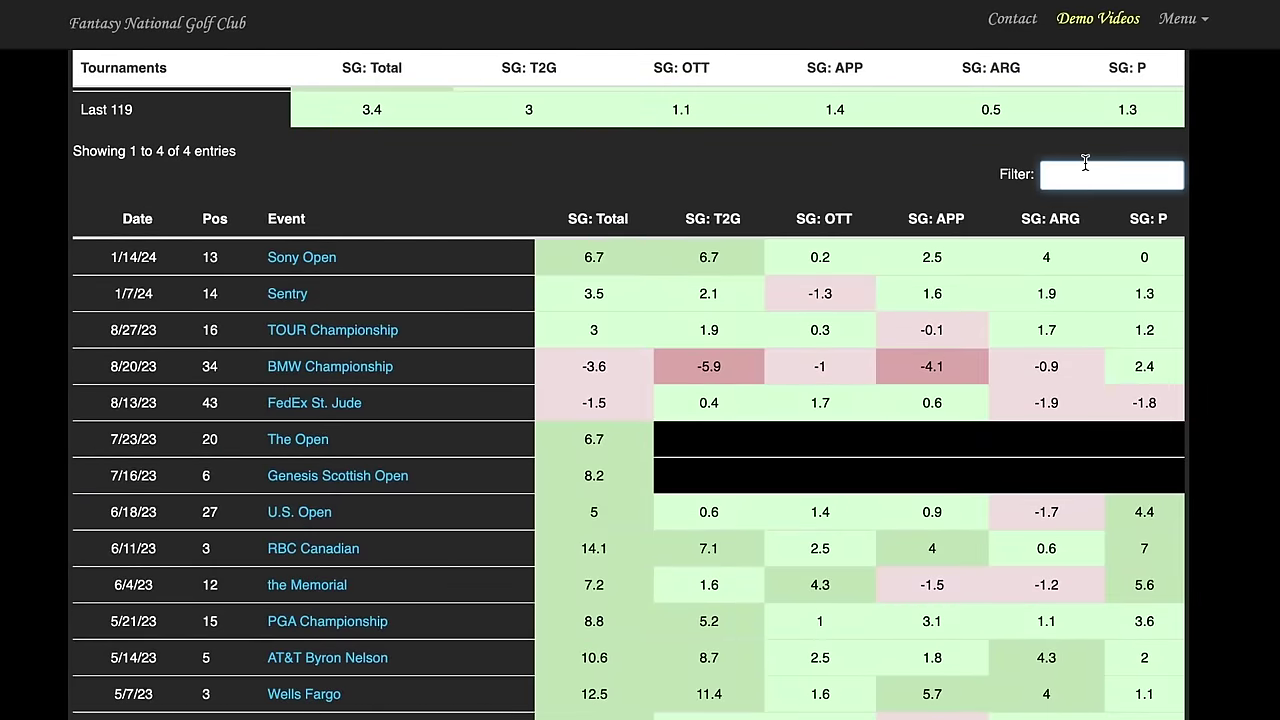
pyautogui.write('mas')
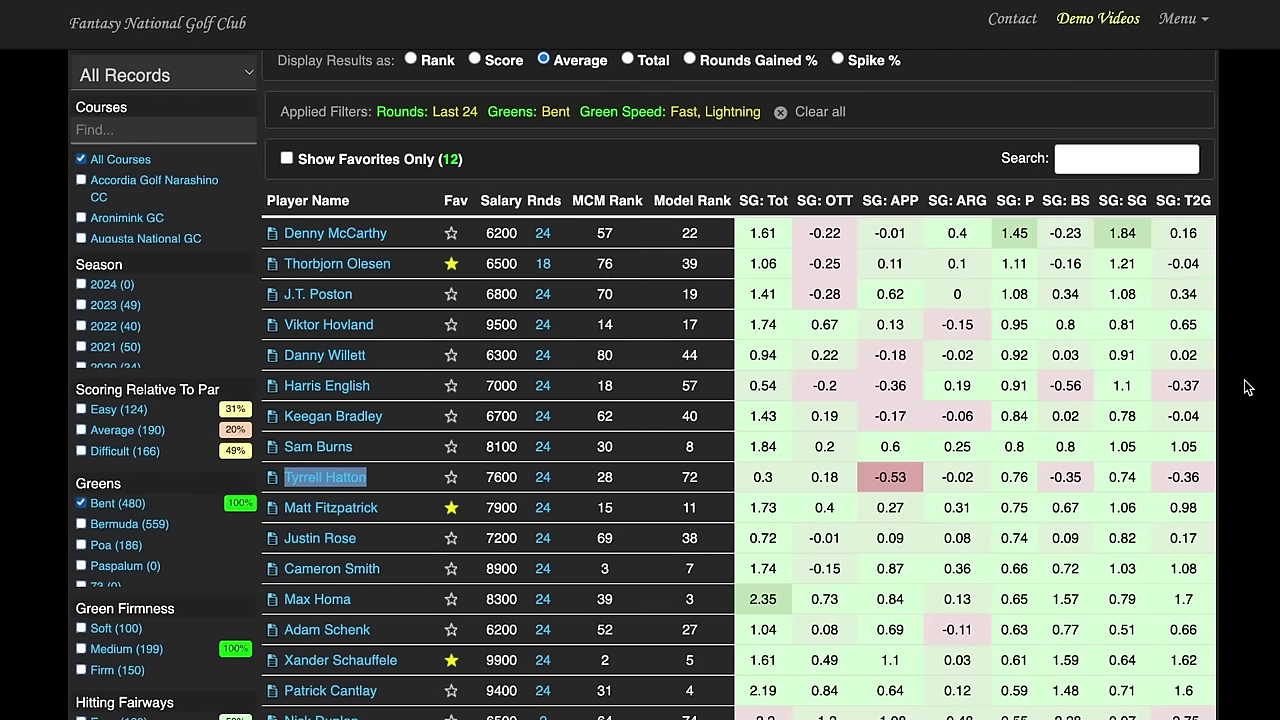
# Remove the Fast and Lightning green speed filters from the player rankings, keeping only the Bent greens filter
pyautogui.scroll(-1, 937, 456)
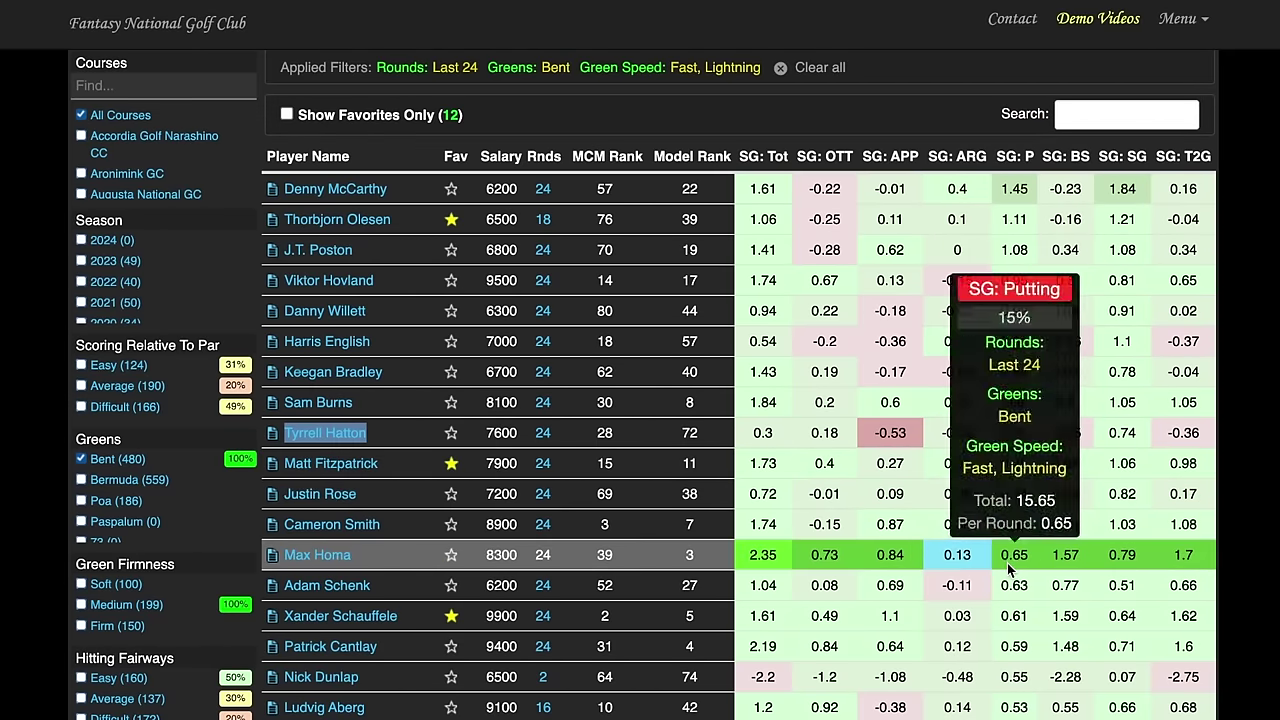
pyautogui.scroll(-2, 1007, 563)
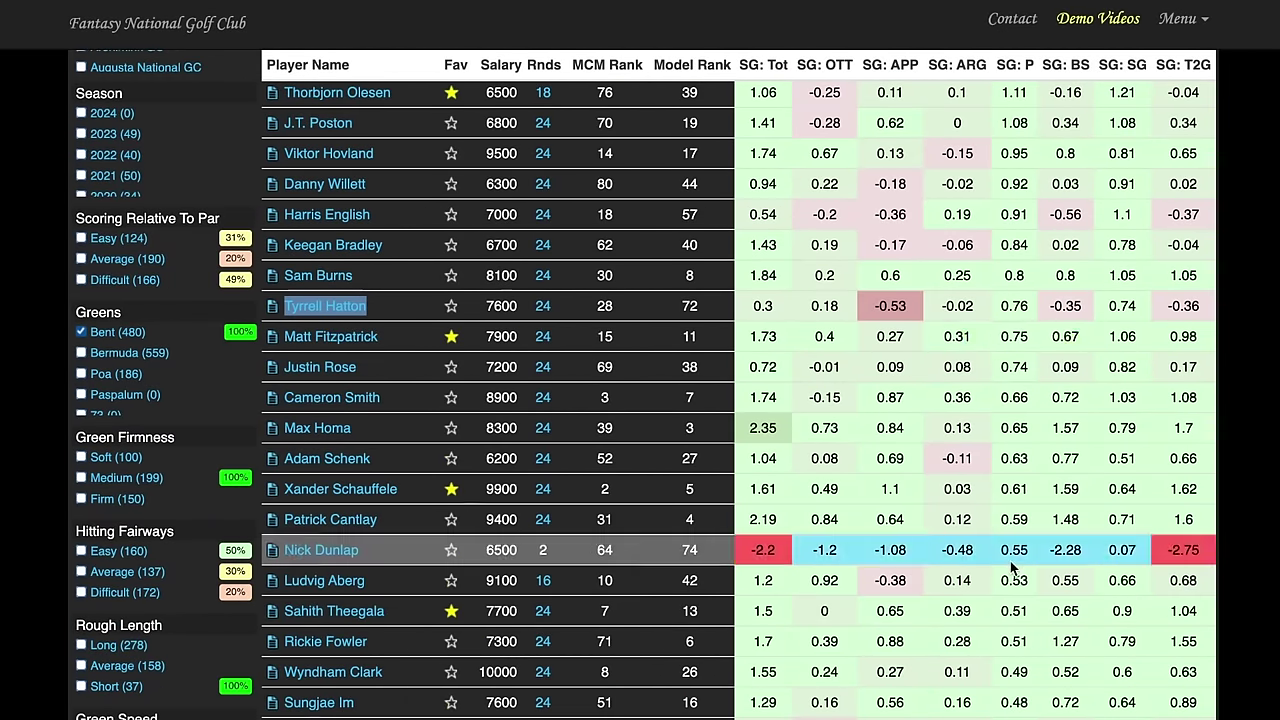
pyautogui.scroll(-2, 1017, 578)
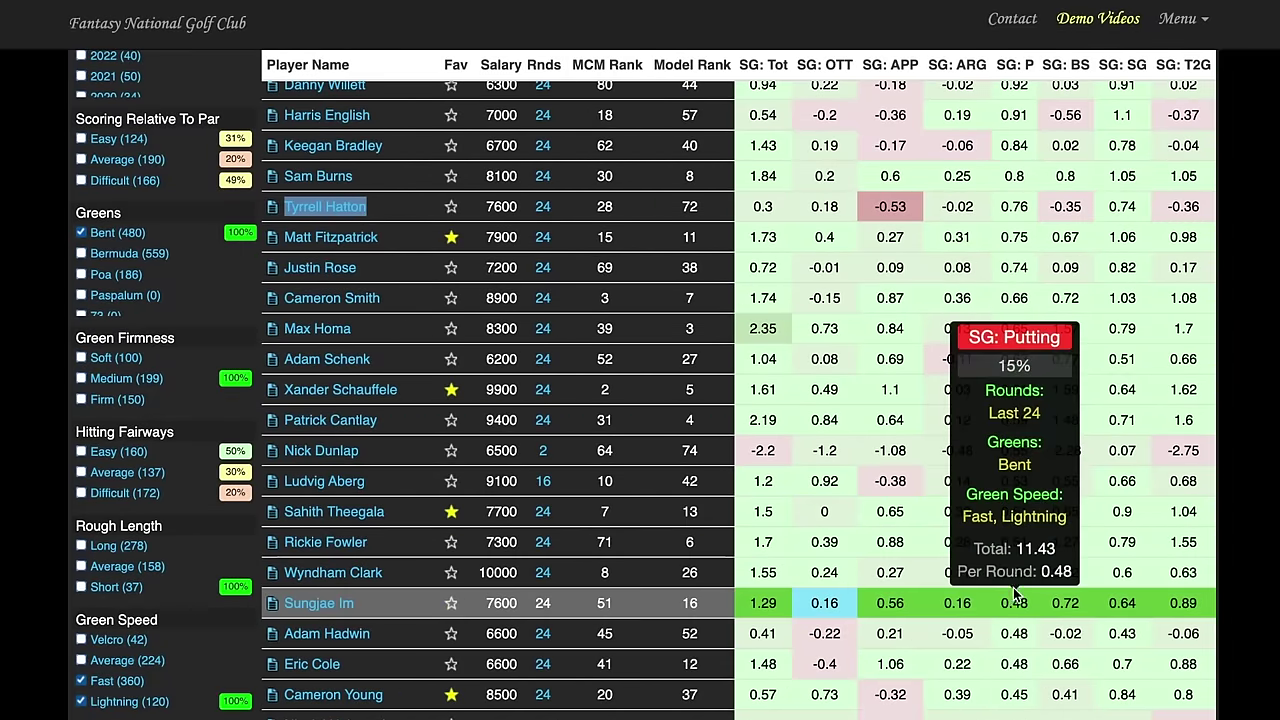
pyautogui.scroll(3, 929, 280)
pyautogui.scroll(-10, 929, 280)
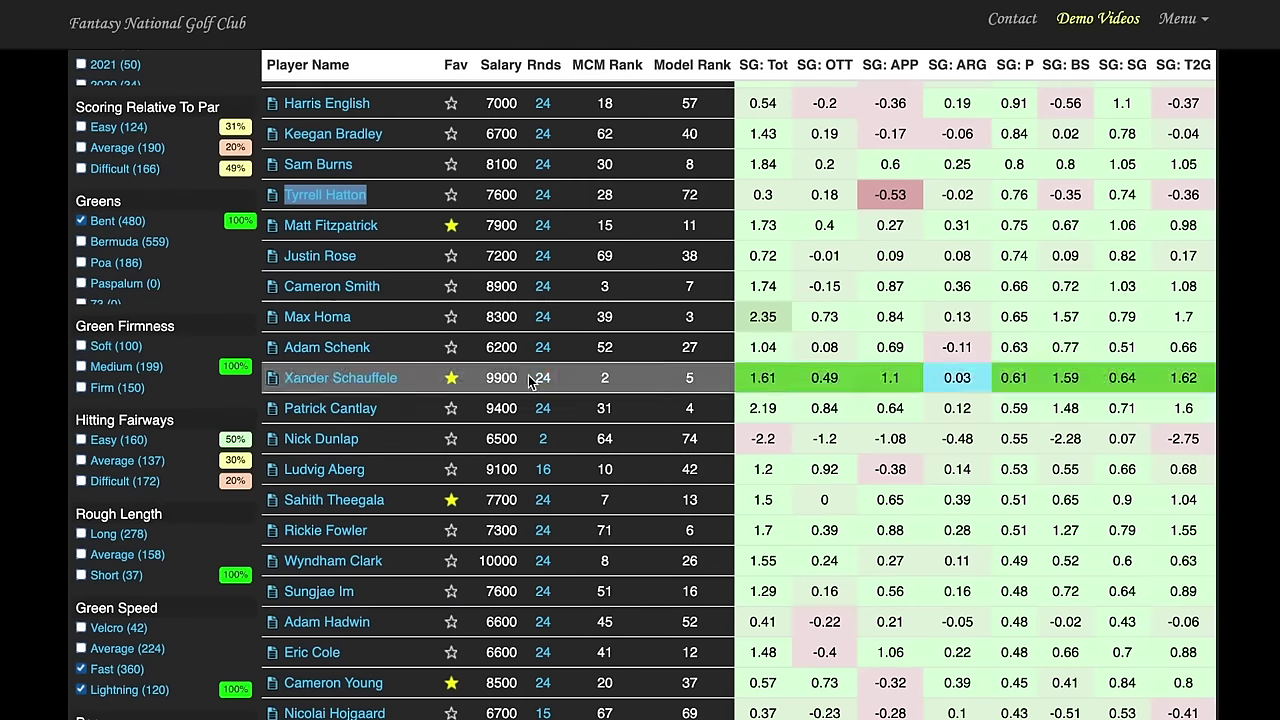
pyautogui.scroll(-3, 36, 348)
pyautogui.click(81, 525)
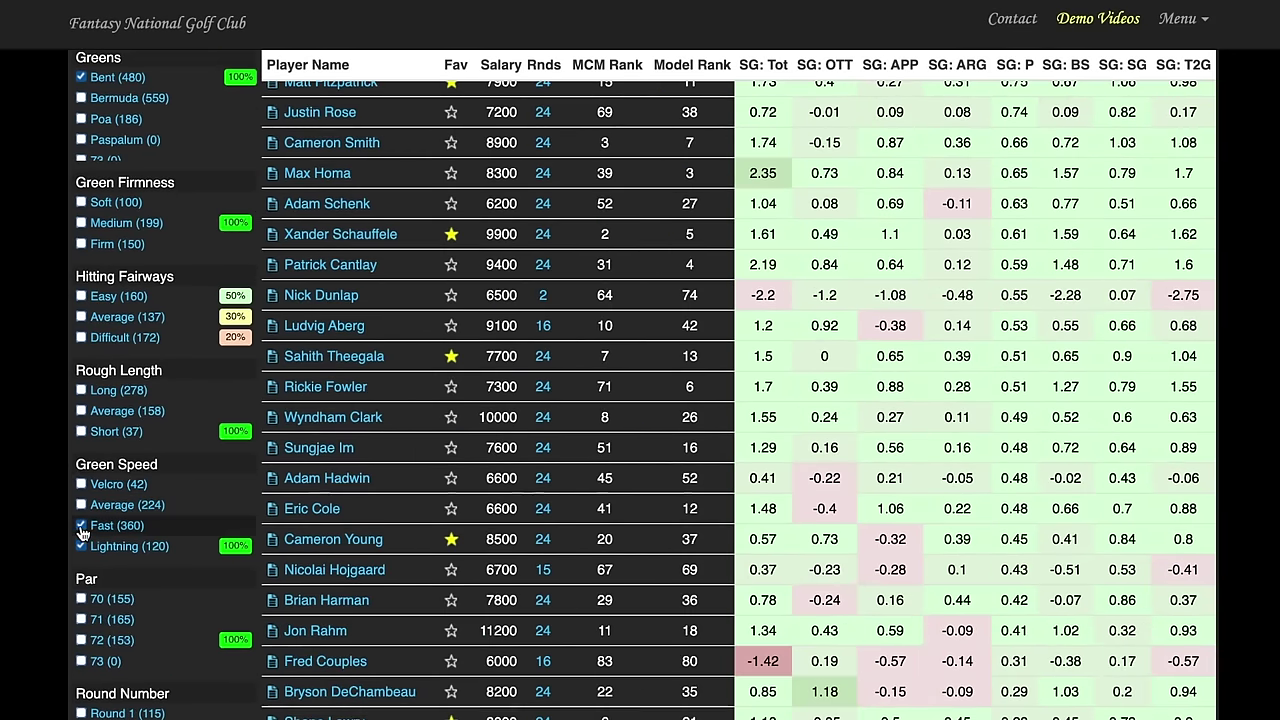
pyautogui.click(81, 547)
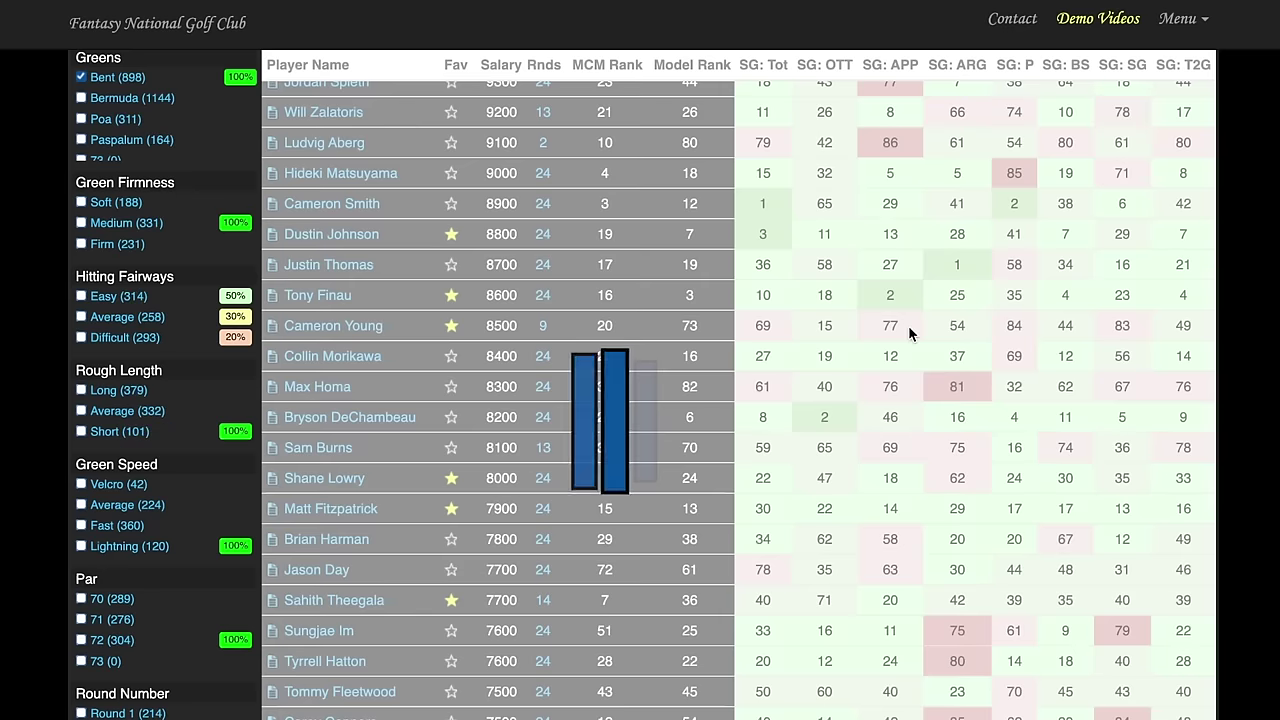
# Display the bent-greens results as averages and sort the golfers by strokes gained putting from highest to lowest
pyautogui.scroll(9, 1015, 268)
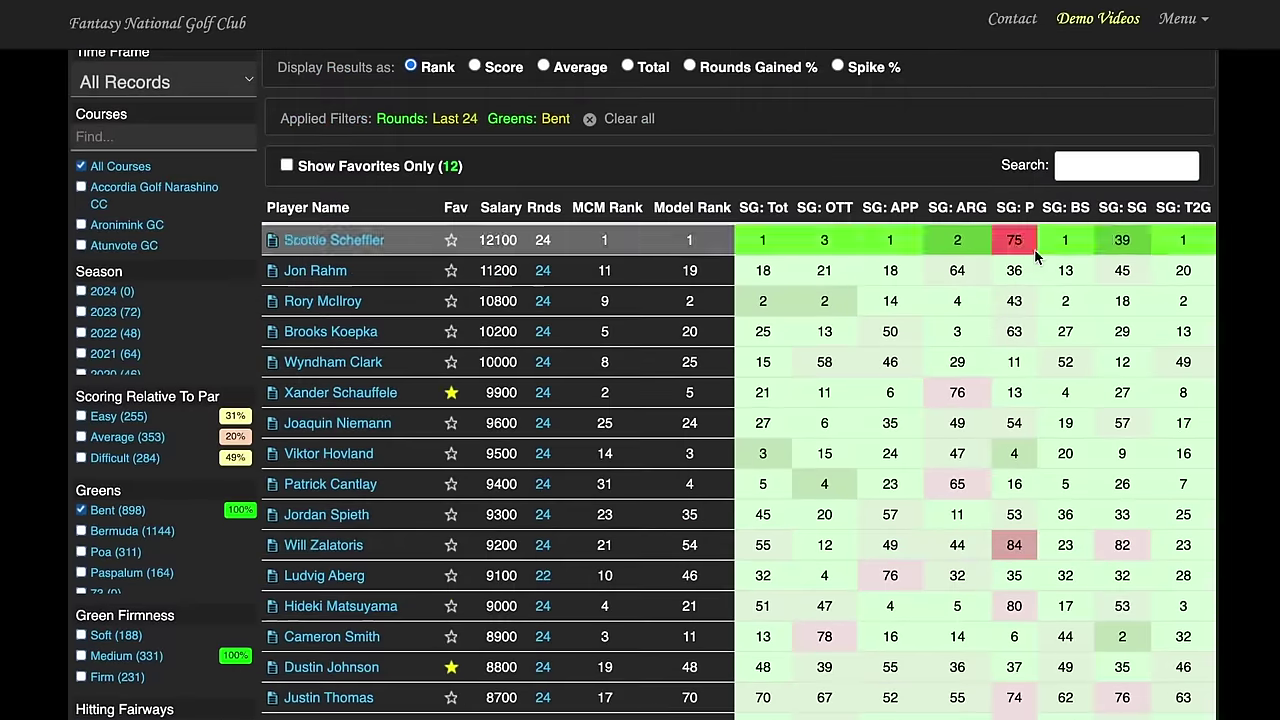
pyautogui.click(543, 67)
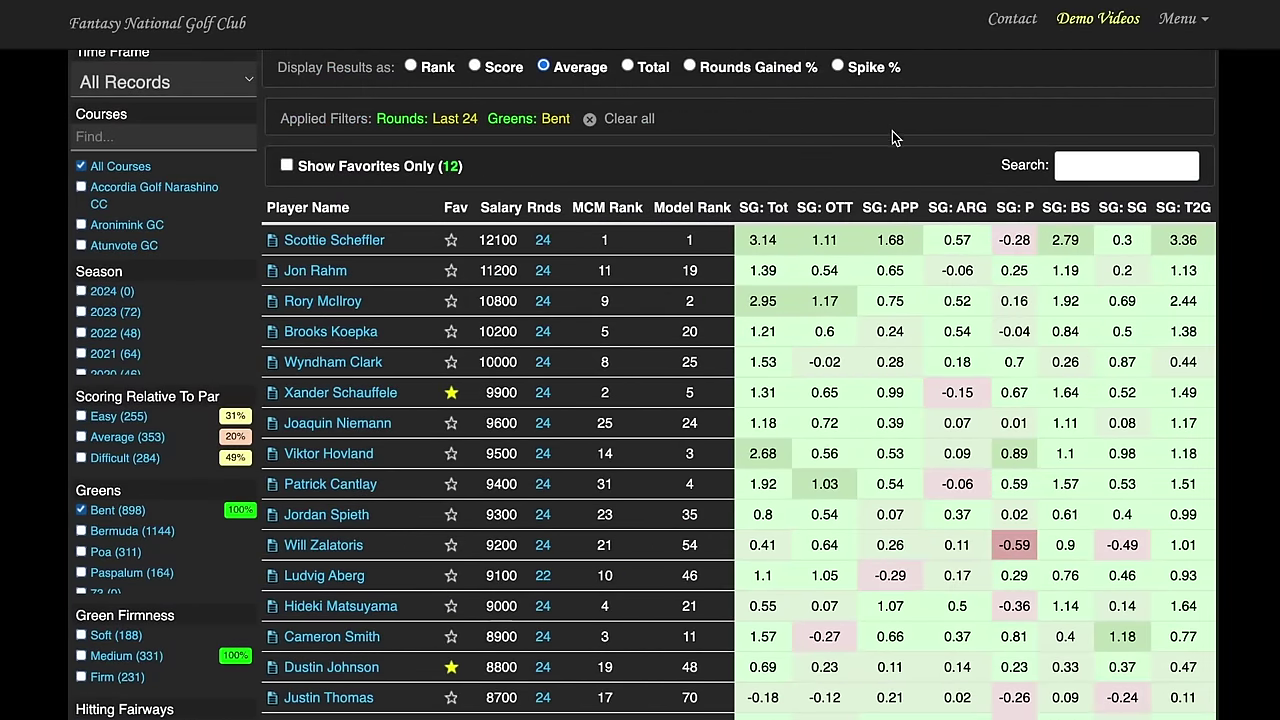
pyautogui.click(1005, 210)
pyautogui.scroll(-1, 1257, 230)
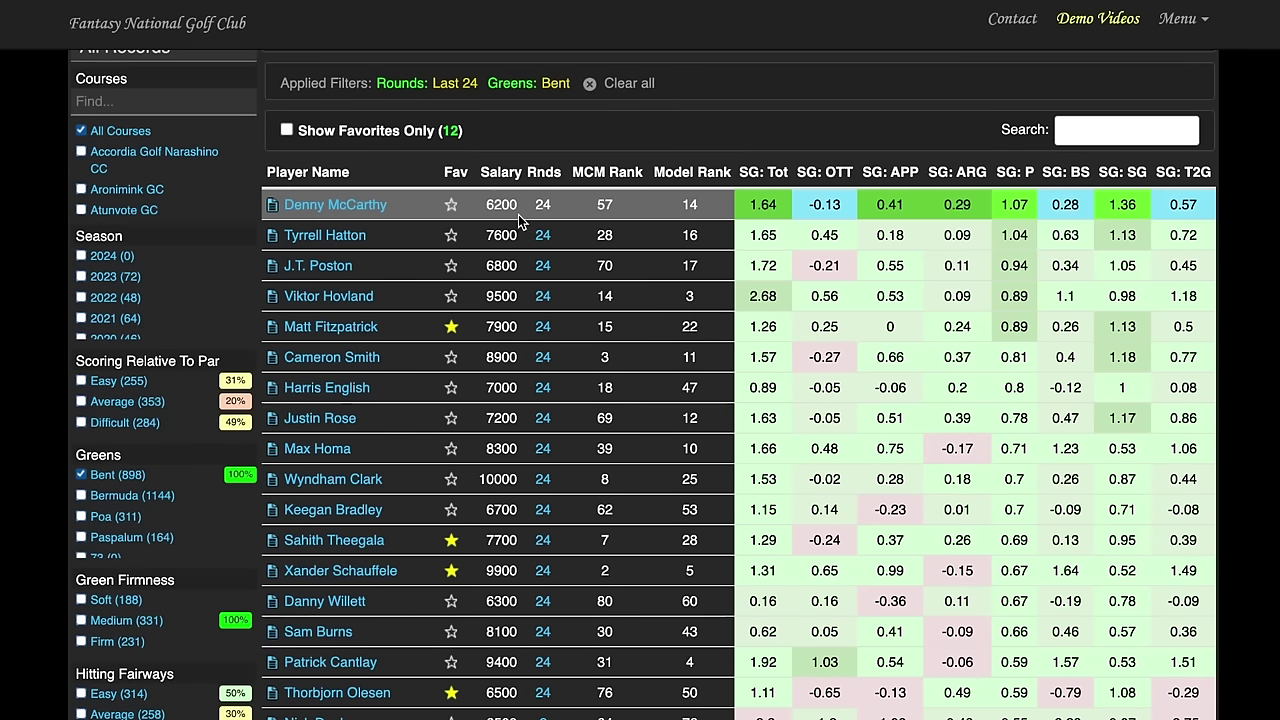
# Add Harris English to the favorites and review the putting averages of the golfers ranked below him
pyautogui.click(452, 390)
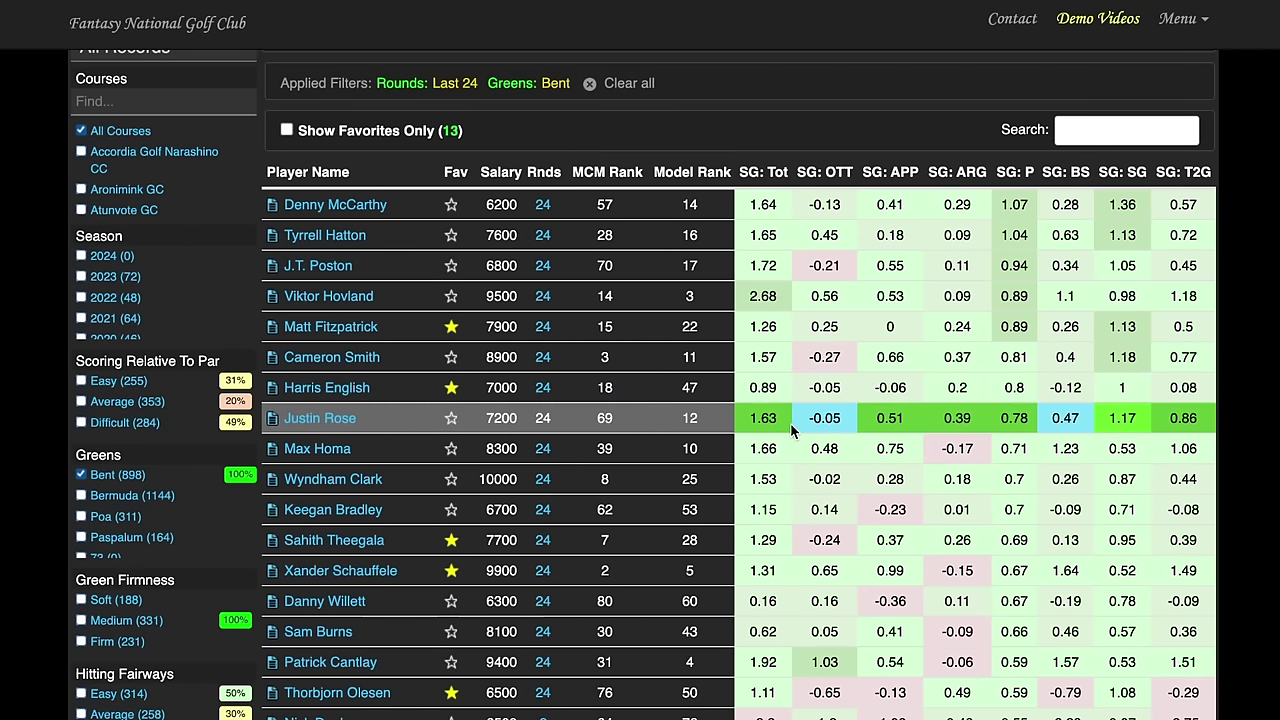
pyautogui.scroll(-2, 893, 433)
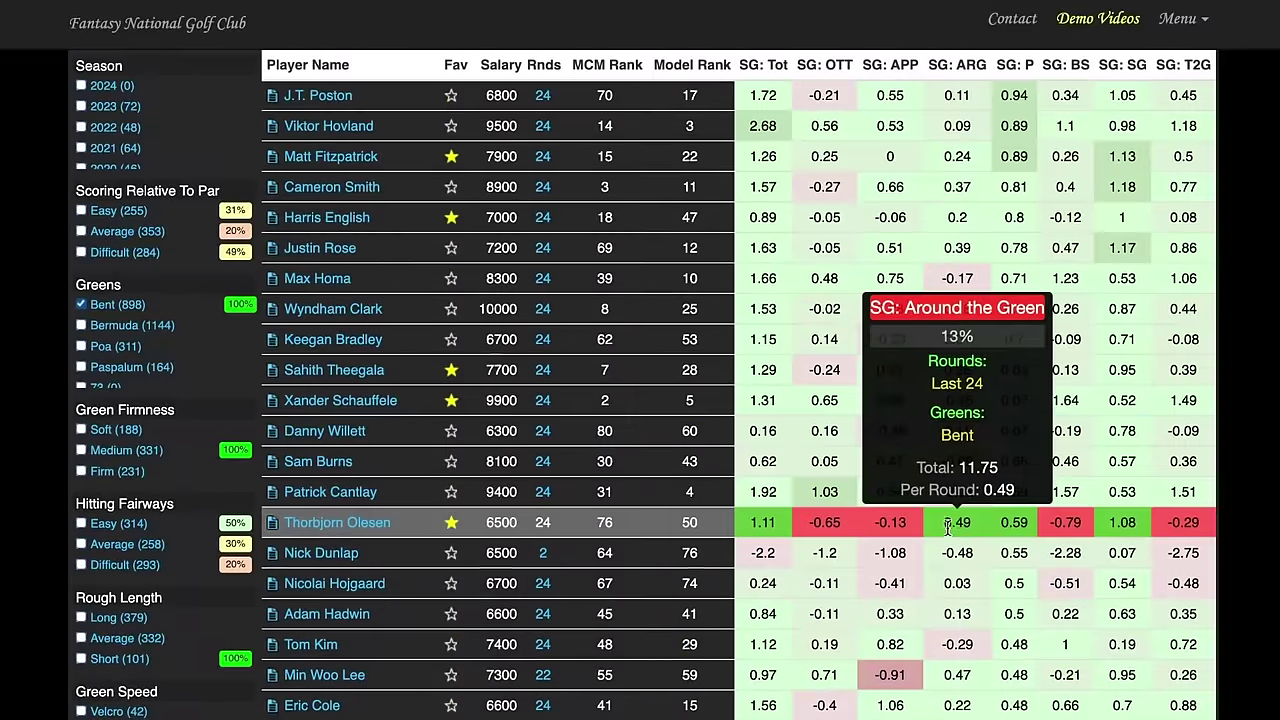
pyautogui.moveTo(1103, 584)
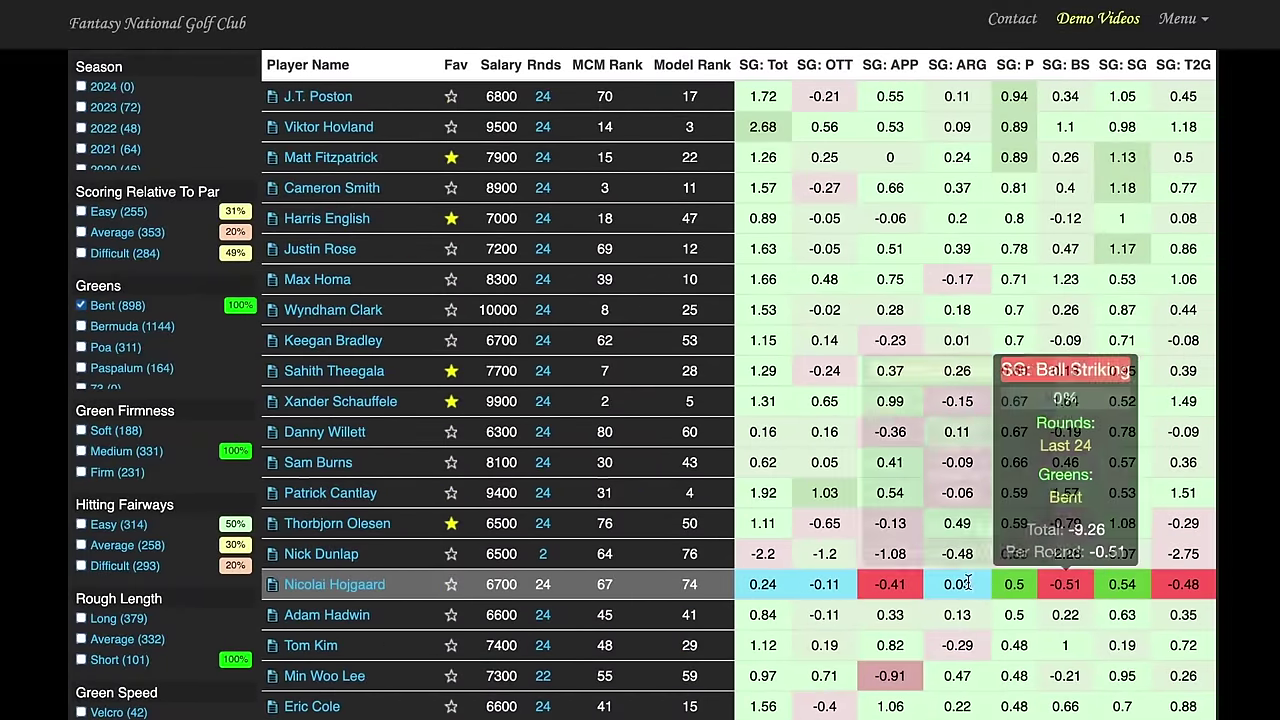
pyautogui.moveTo(1008, 580)
pyautogui.scroll(-1, 1010, 578)
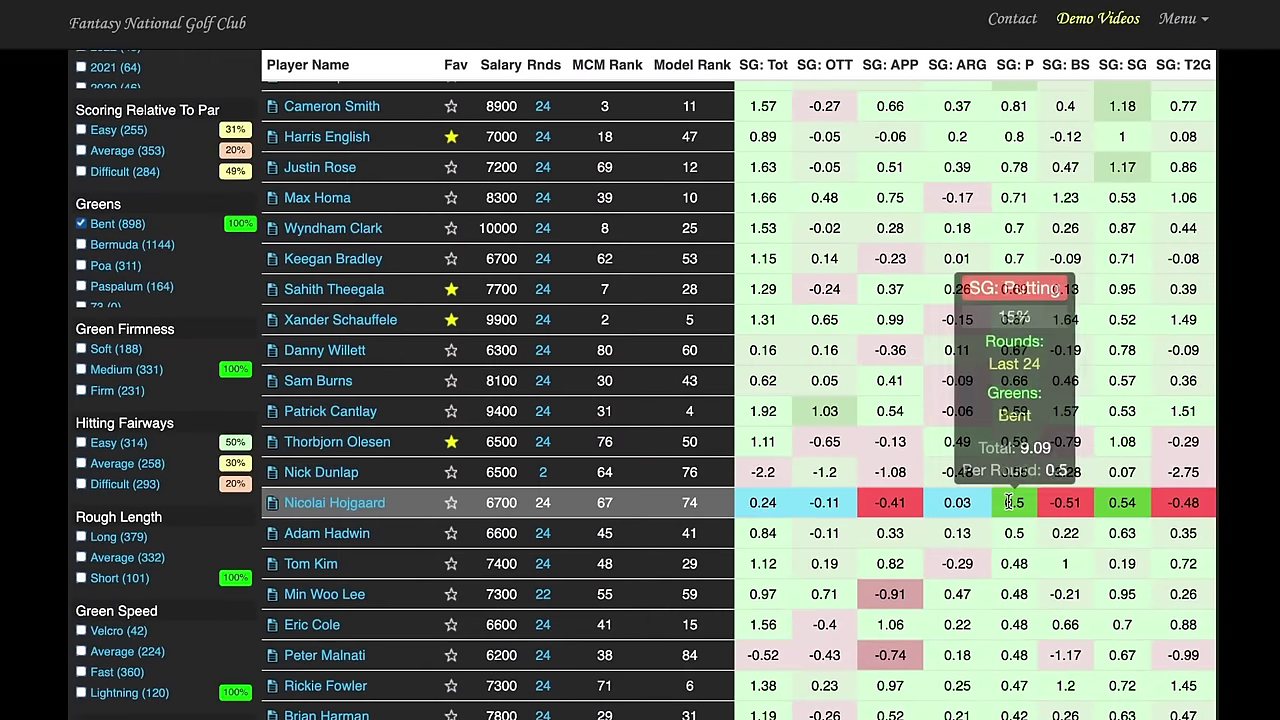
# Add SG: P over the last 24 rounds on Bent greens as an ingredient of the Mixed Condition Model
pyautogui.scroll(4, 926, 300)
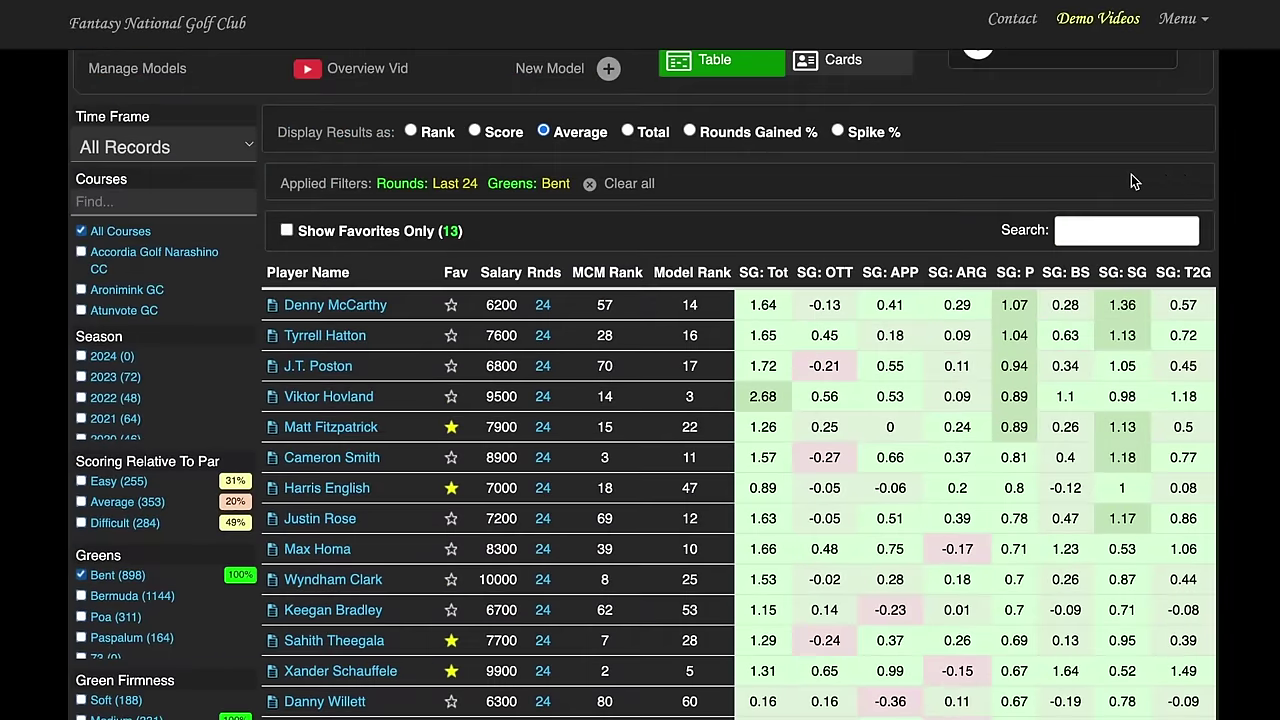
pyautogui.scroll(2, 1131, 181)
pyautogui.click(1100, 170)
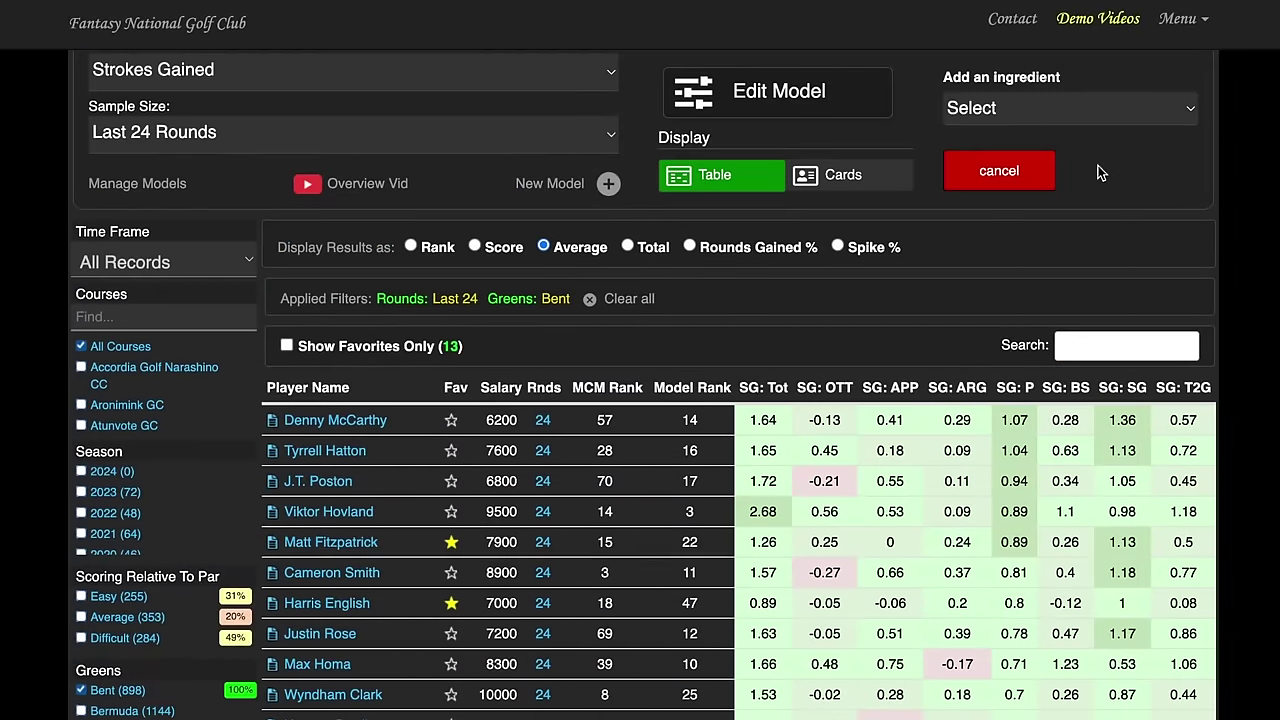
pyautogui.click(1045, 350)
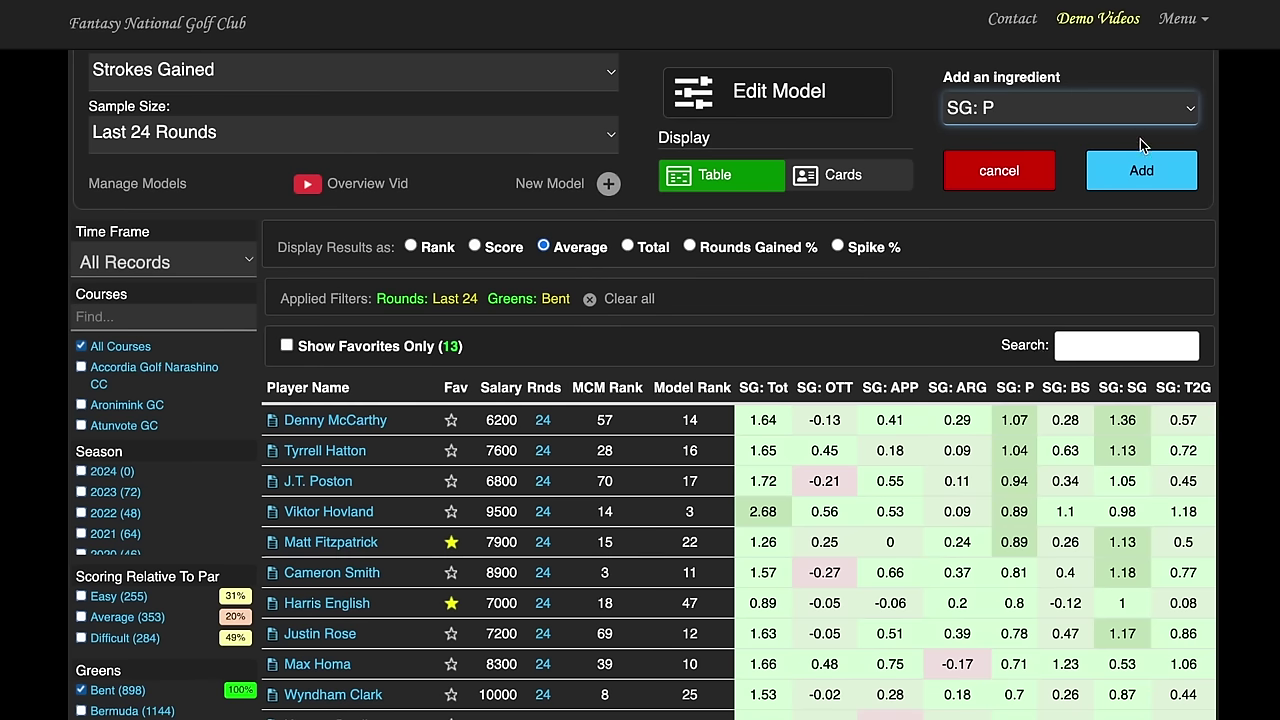
pyautogui.click(1138, 172)
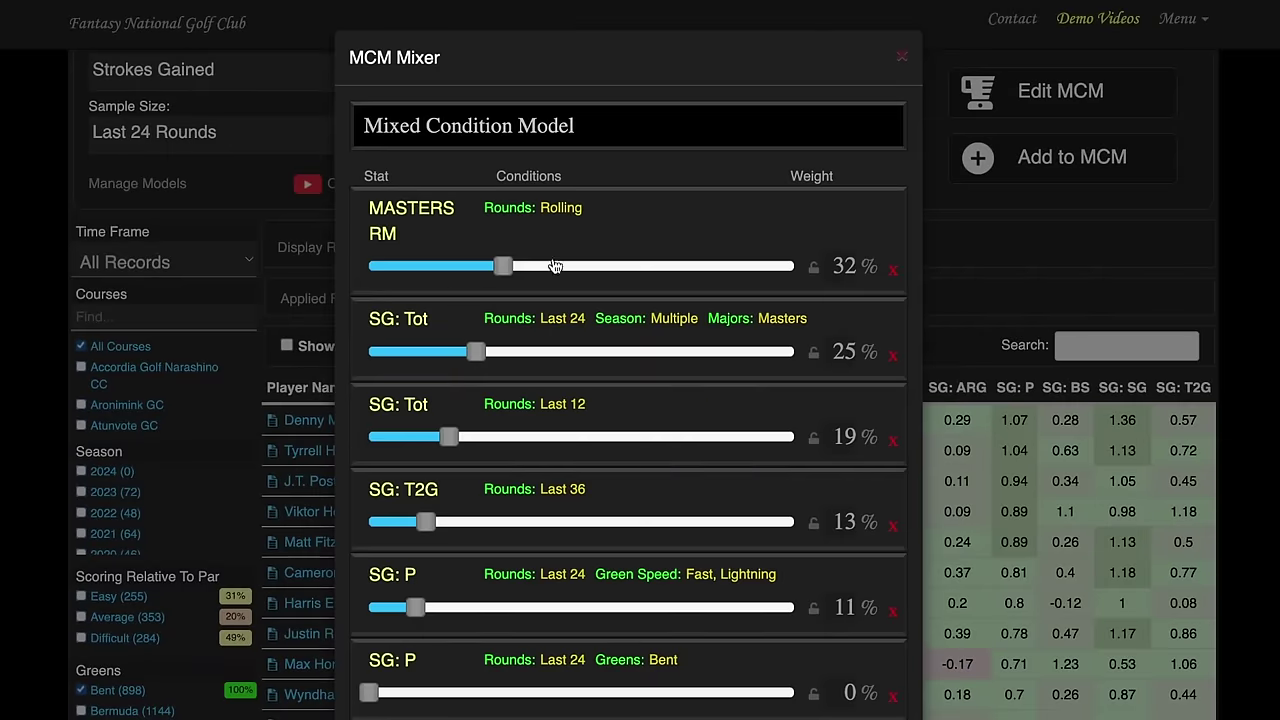
# Close the MCM Mixer and switch the active model to Fairways / Greens
pyautogui.click(60, 245)
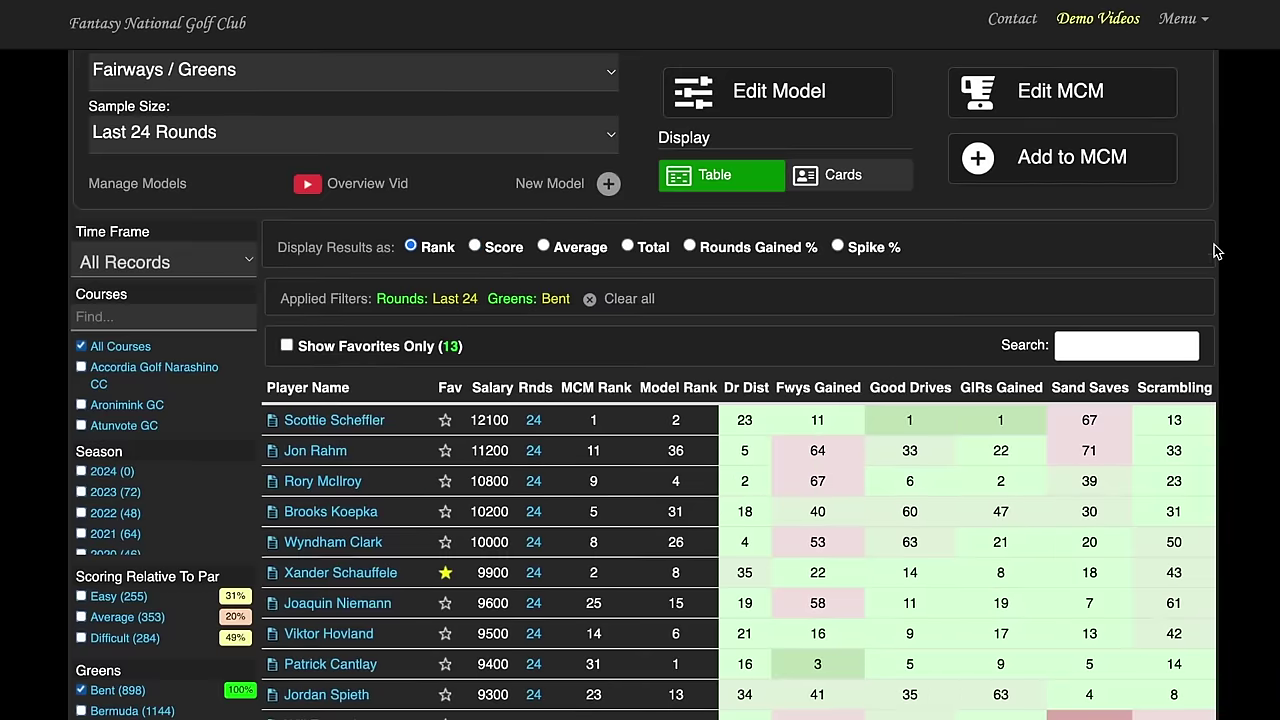
pyautogui.scroll(-1, 437, 150)
pyautogui.scroll(2, 430, 148)
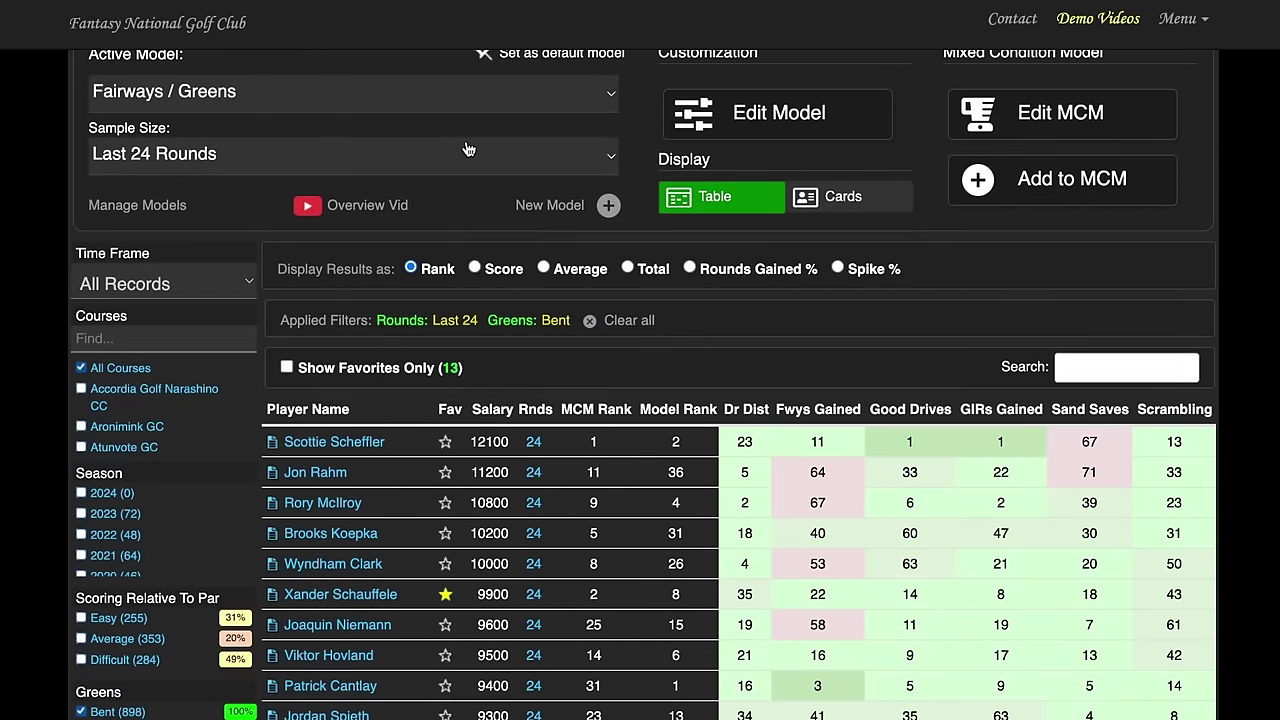
pyautogui.scroll(1, 468, 166)
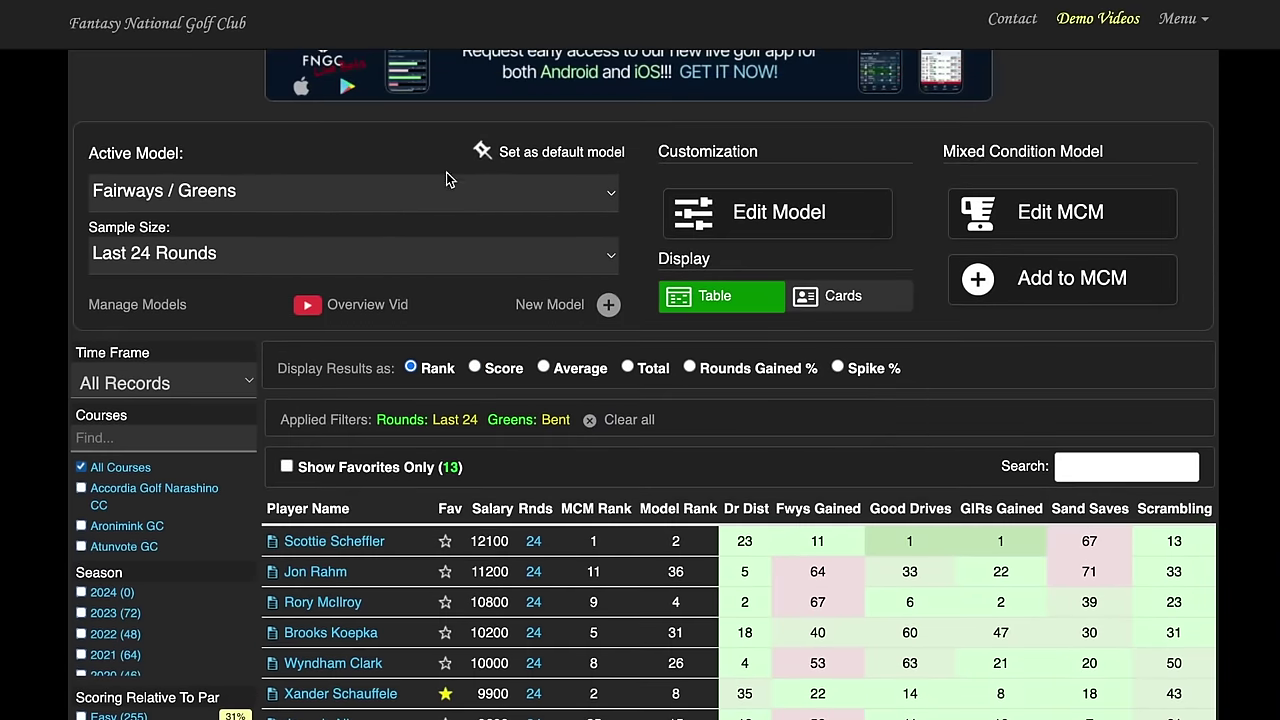
# Open the Model Manager and toggle the Distance/Short Game model's active state
pyautogui.click(140, 305)
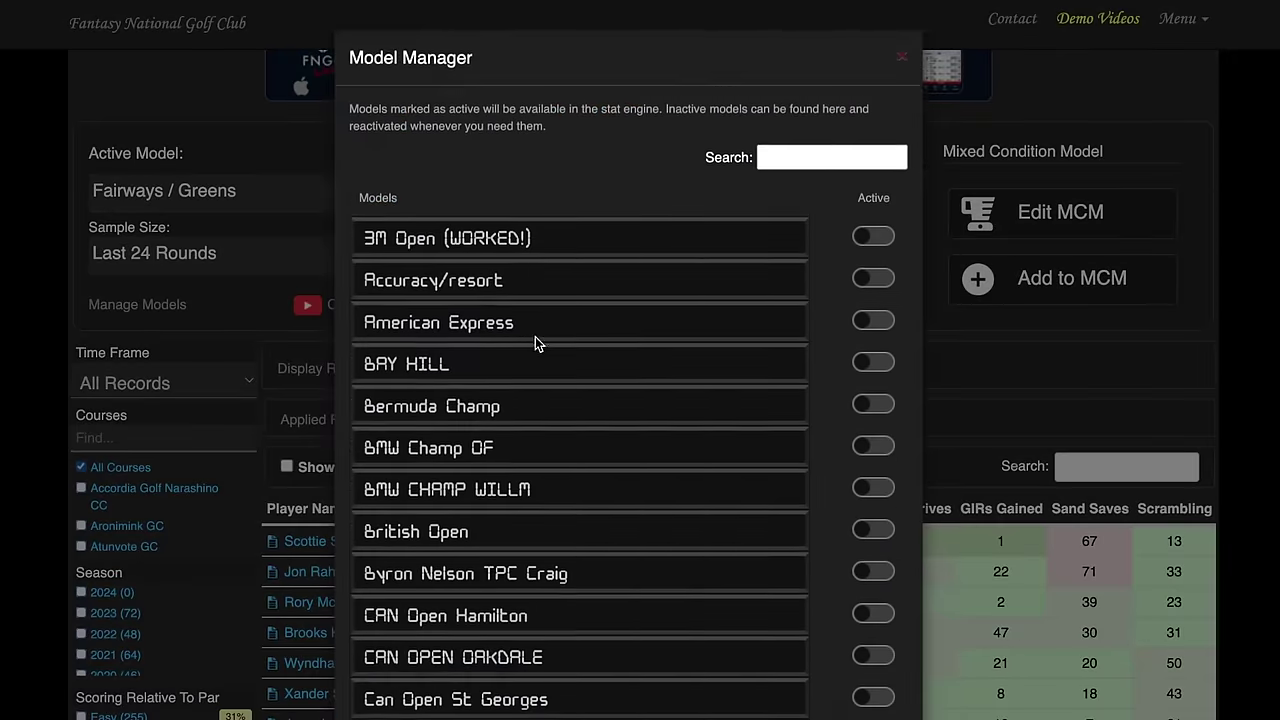
pyautogui.scroll(-3, 541, 334)
pyautogui.scroll(-3, 692, 283)
pyautogui.scroll(-5, 692, 283)
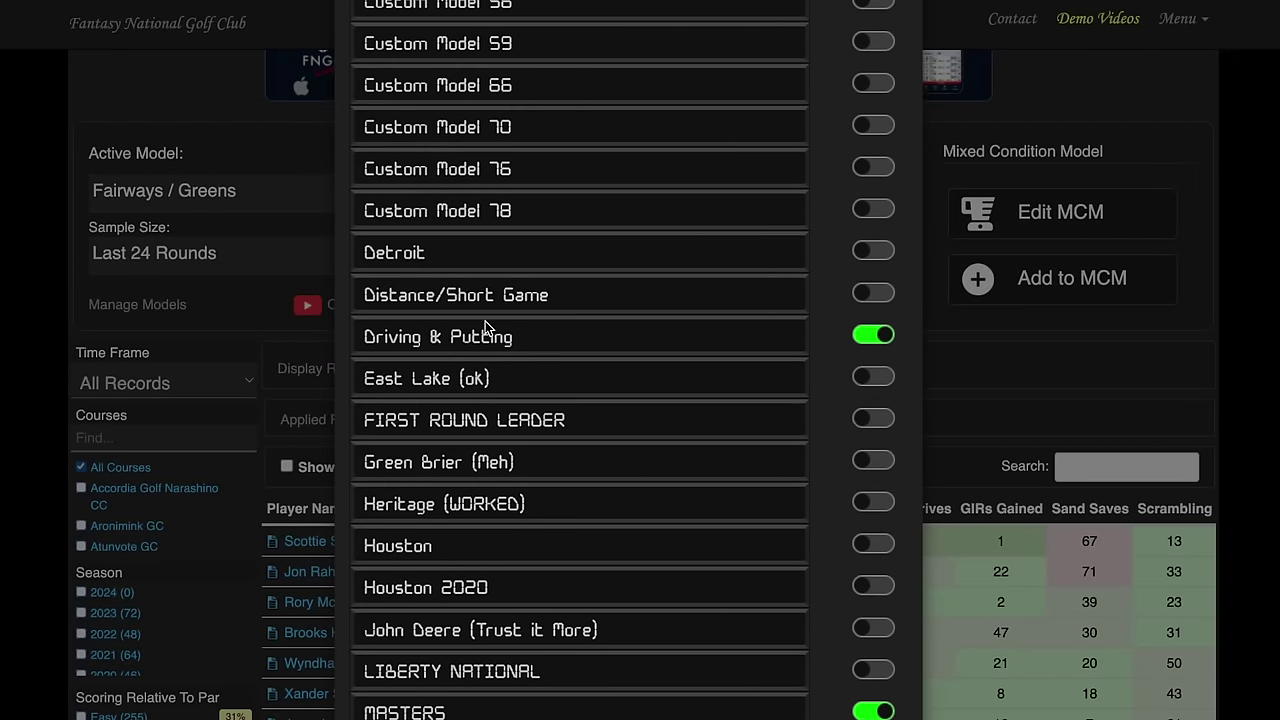
pyautogui.scroll(-1, 507, 330)
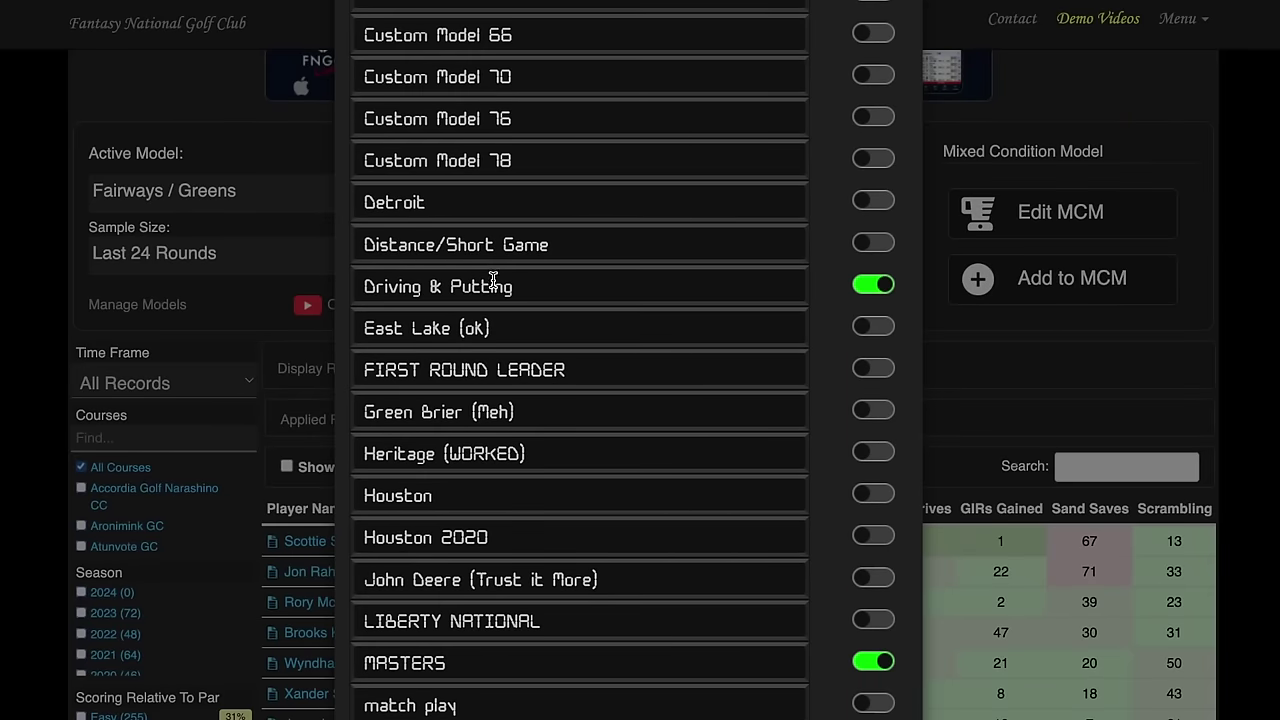
pyautogui.click(866, 246)
pyautogui.scroll(-5, 707, 280)
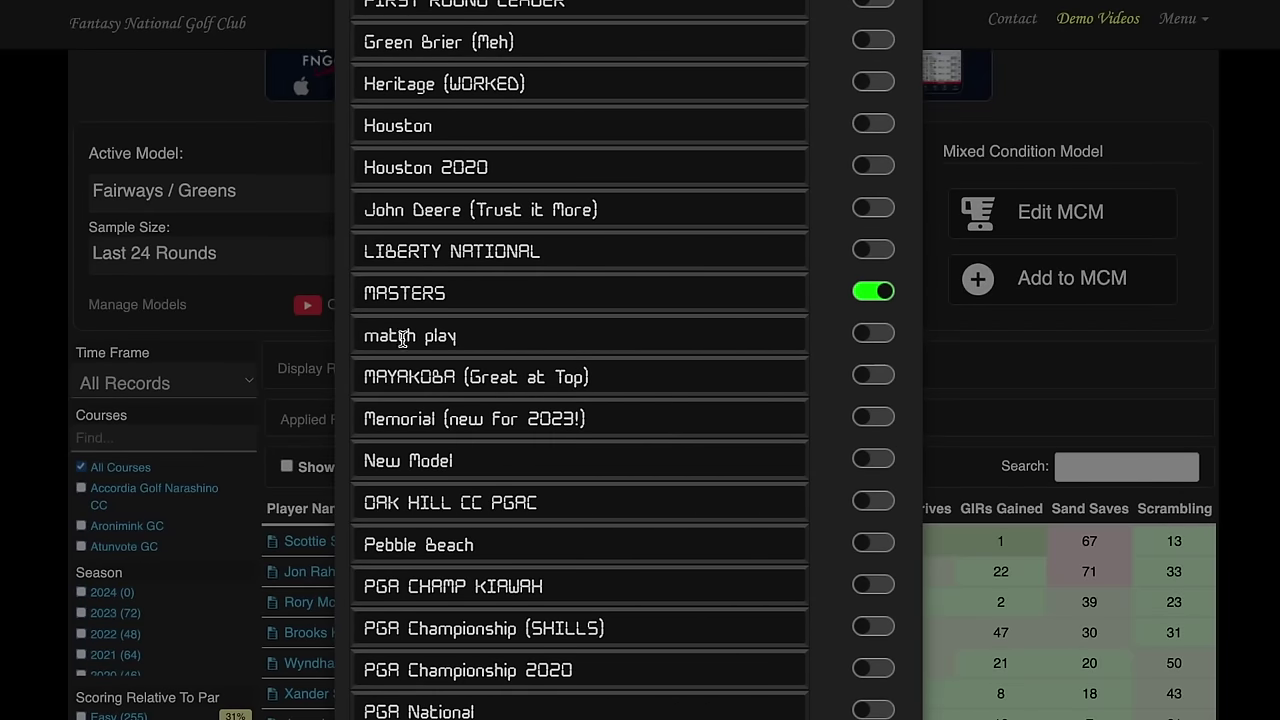
# Enable the Total Driving Adjusted model in the Model Manager and select it as the active model
pyautogui.scroll(-7, 563, 343)
pyautogui.scroll(-4, 566, 344)
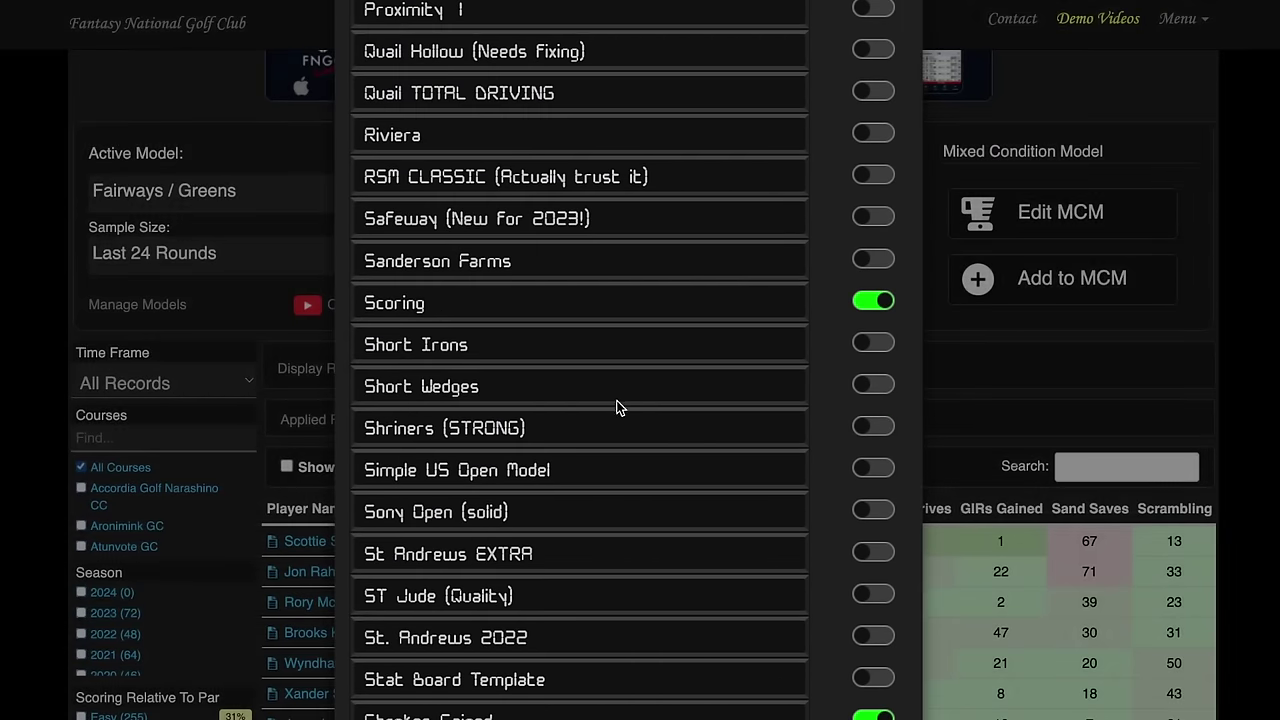
pyautogui.scroll(-7, 614, 408)
pyautogui.scroll(-3, 614, 408)
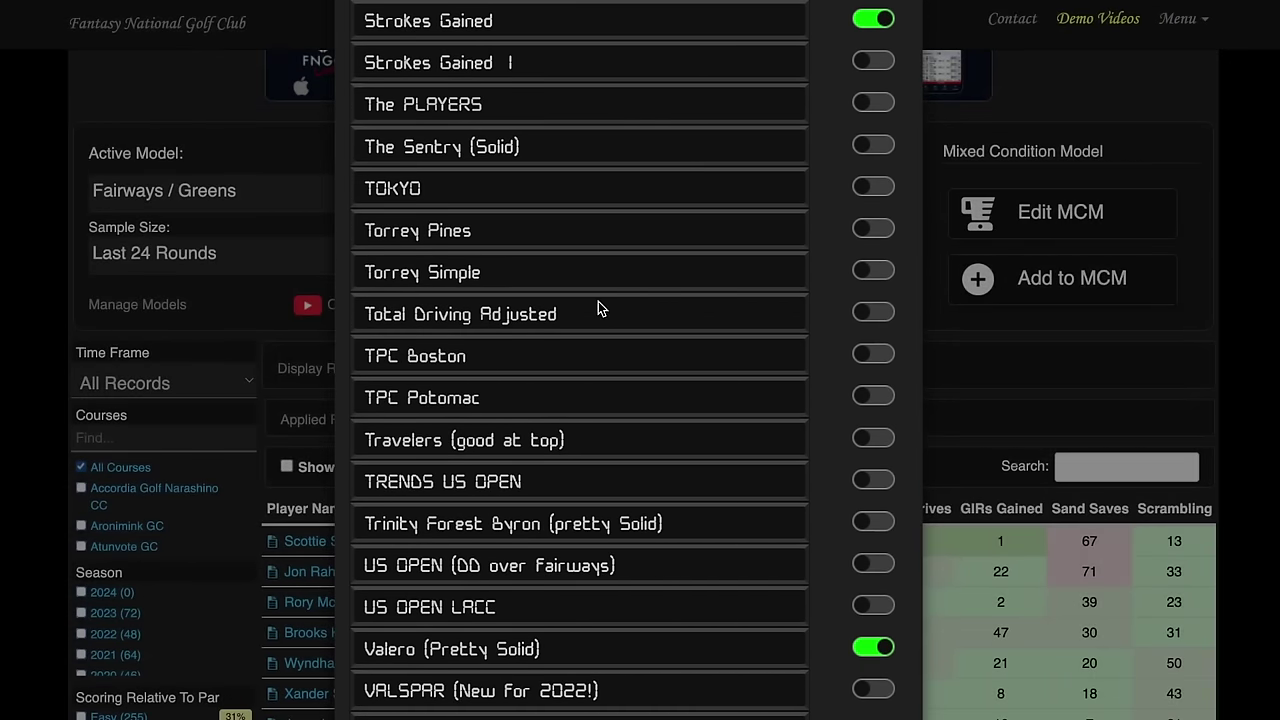
pyautogui.click(859, 315)
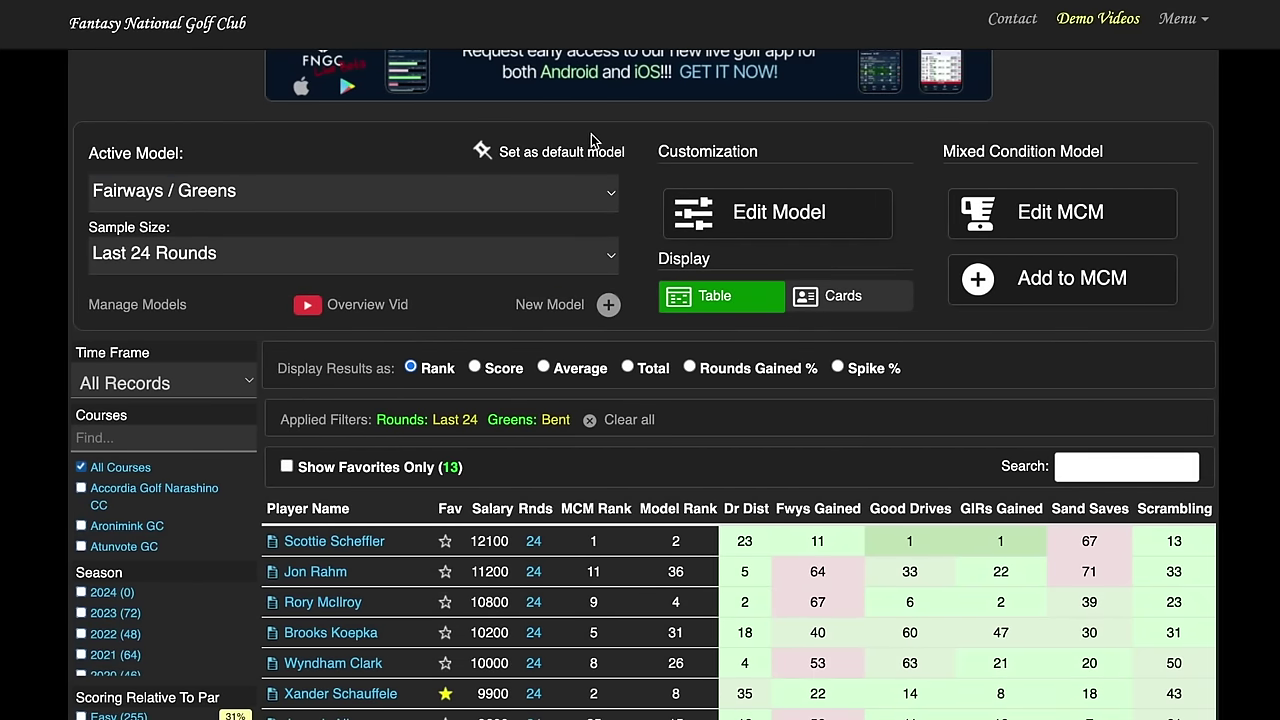
pyautogui.click(155, 28)
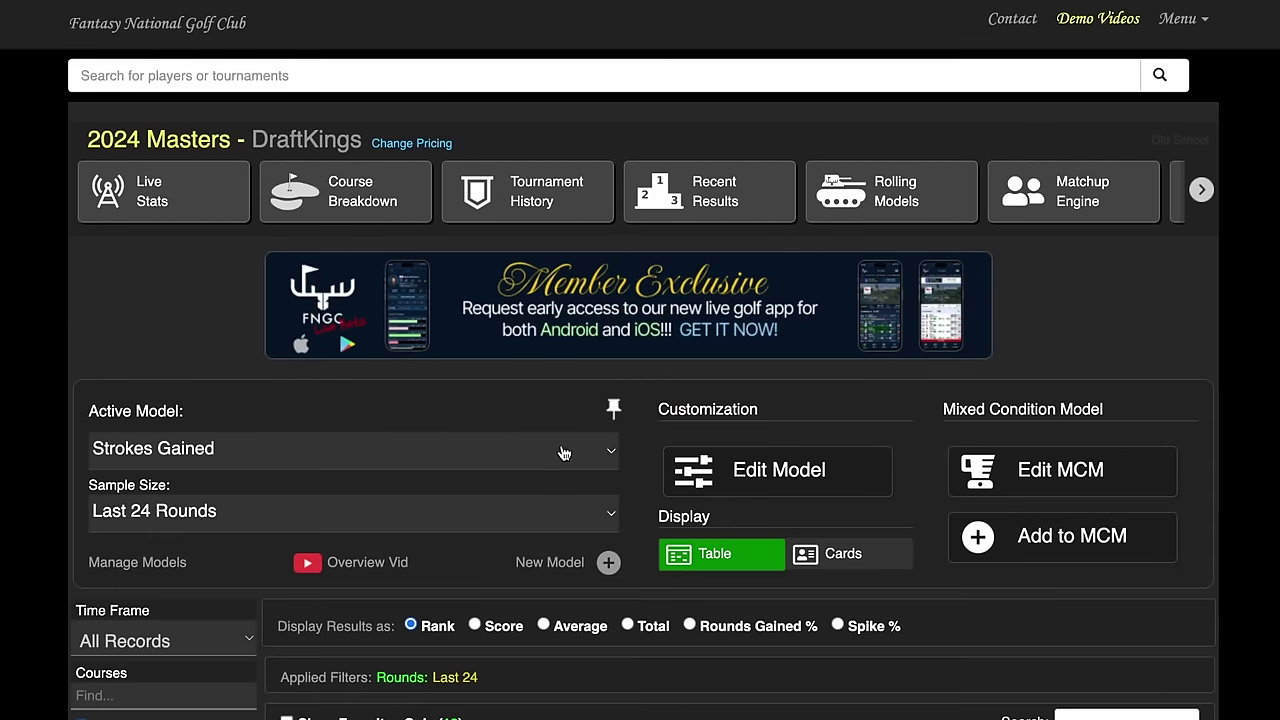
pyautogui.click(463, 493)
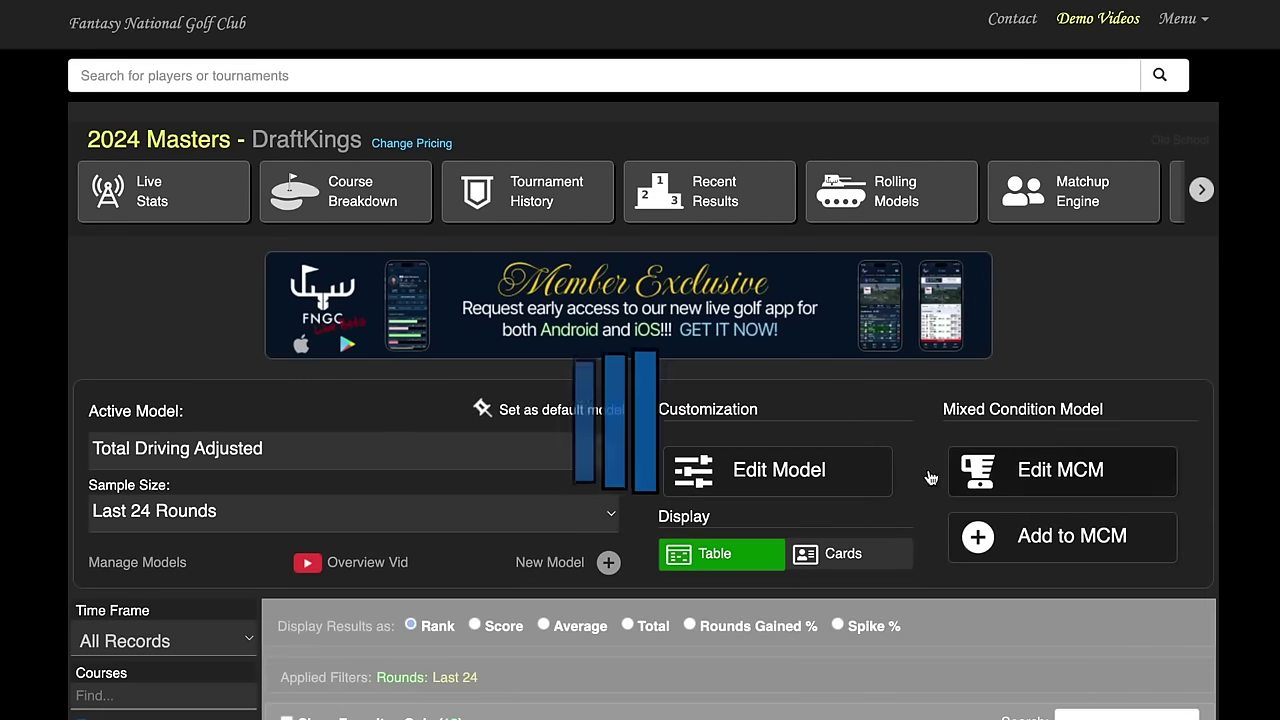
# Lower the Fwys Gained weight of the Total Driving Adjusted model to about 33% and update the model
pyautogui.scroll(-5, 1270, 447)
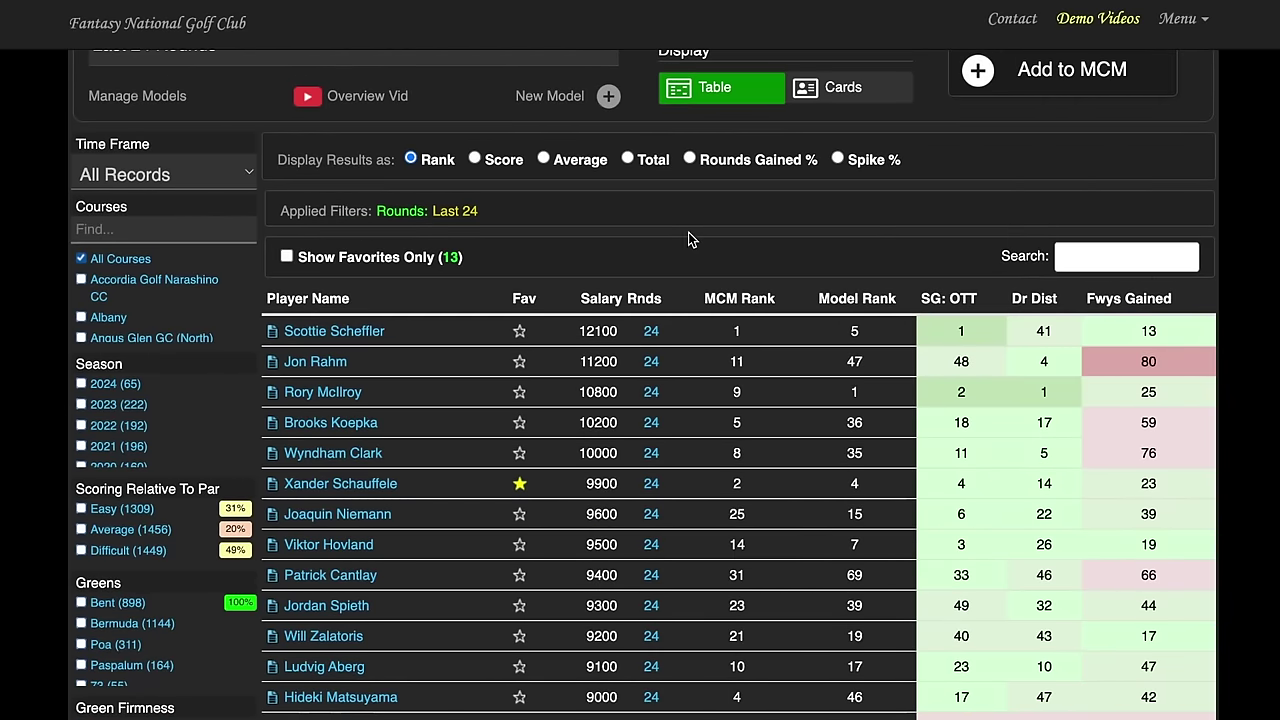
pyautogui.scroll(2, 700, 238)
pyautogui.click(747, 218)
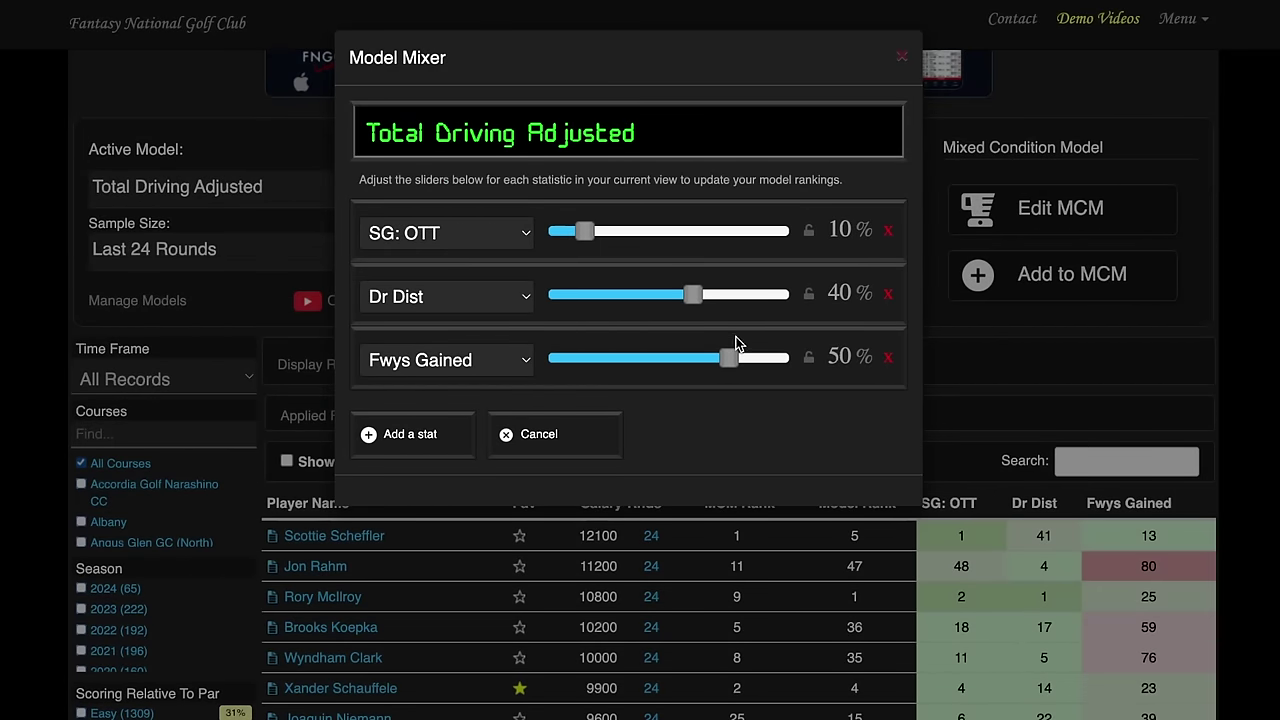
pyautogui.moveTo(729, 361); pyautogui.dragTo(640, 366)
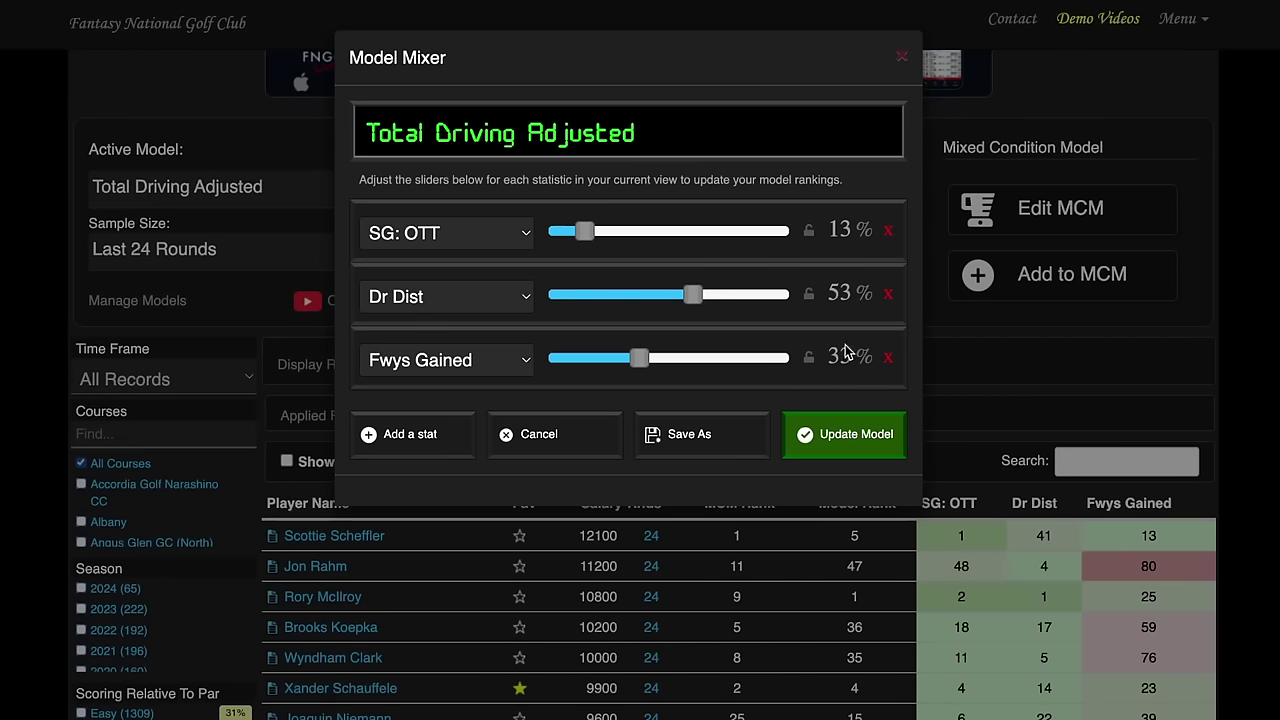
pyautogui.click(849, 440)
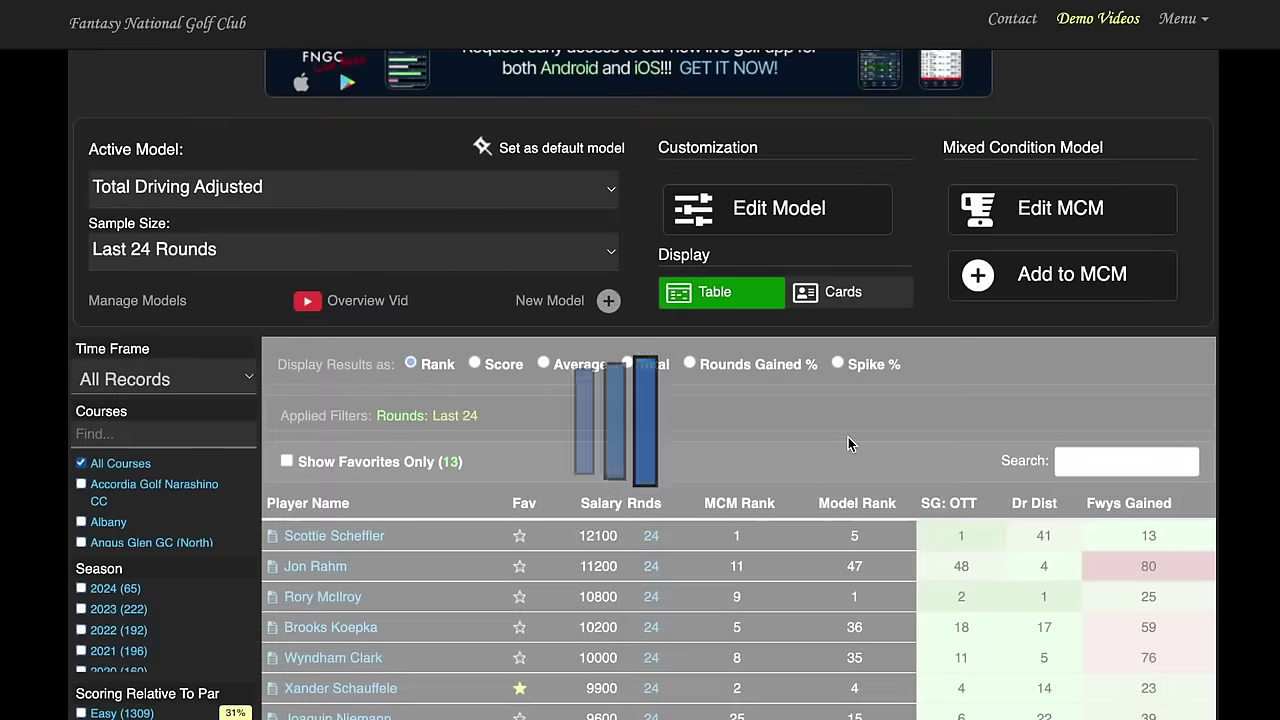
# Review the updated driving rankings and add the Total Driving Adjusted model over the last 24 rounds to the Mixed Condition Model
pyautogui.scroll(-2, 864, 365)
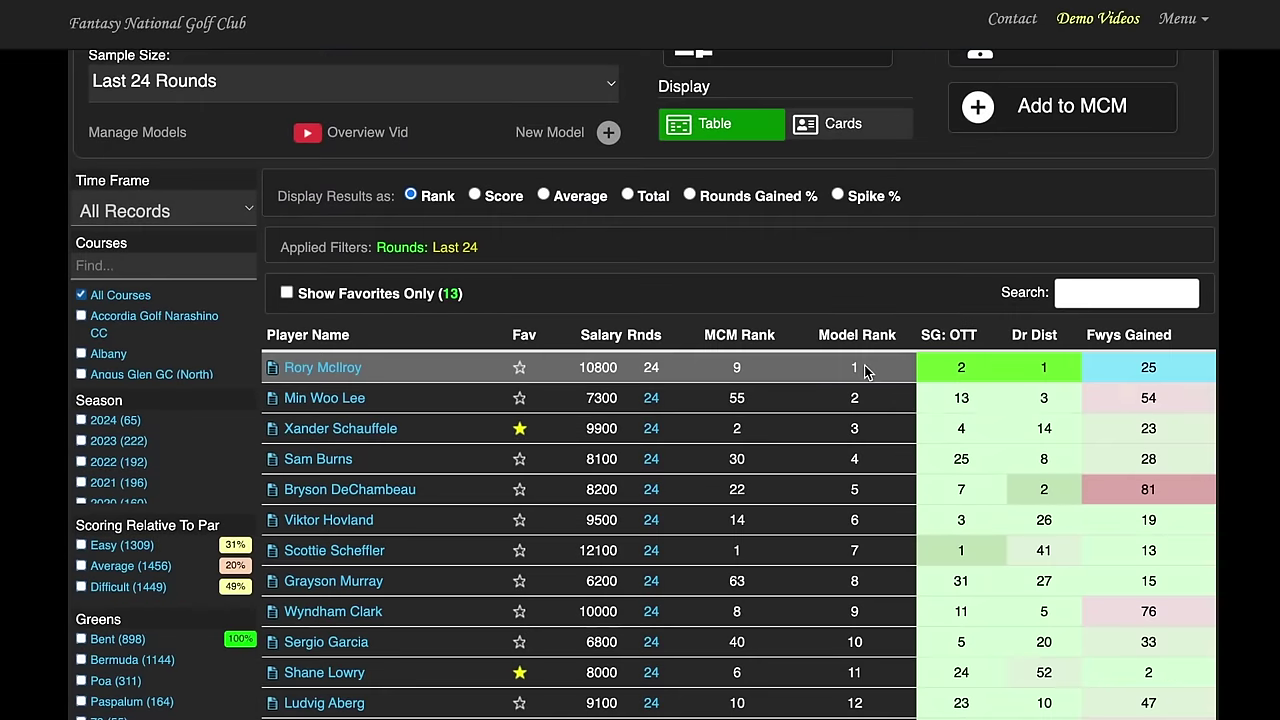
pyautogui.scroll(-3, 907, 476)
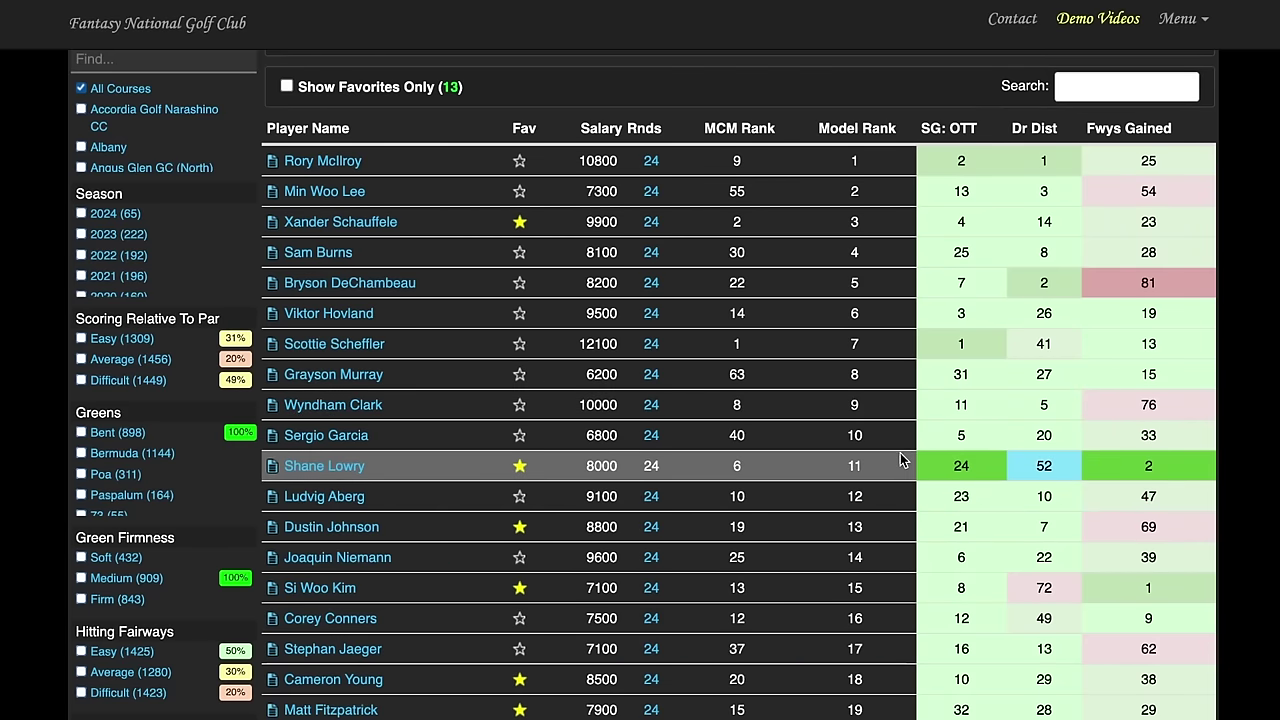
pyautogui.scroll(-2, 898, 565)
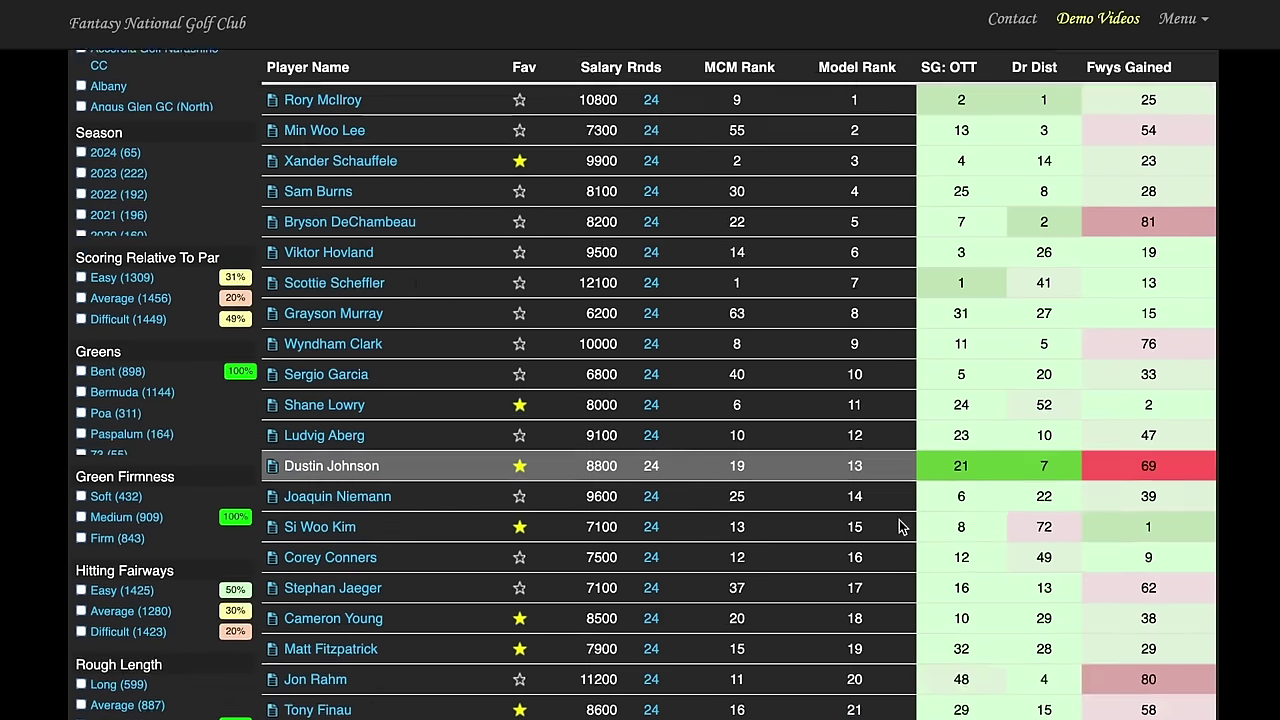
pyautogui.scroll(5, 900, 523)
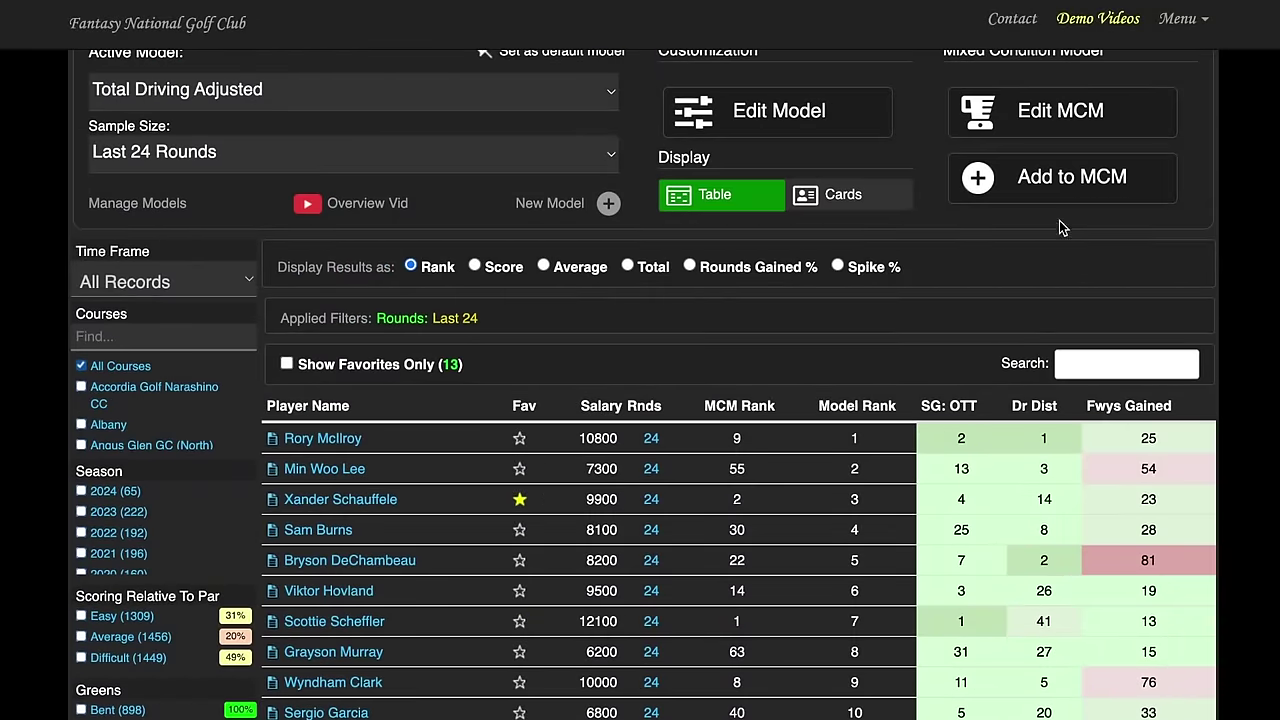
pyautogui.click(1060, 183)
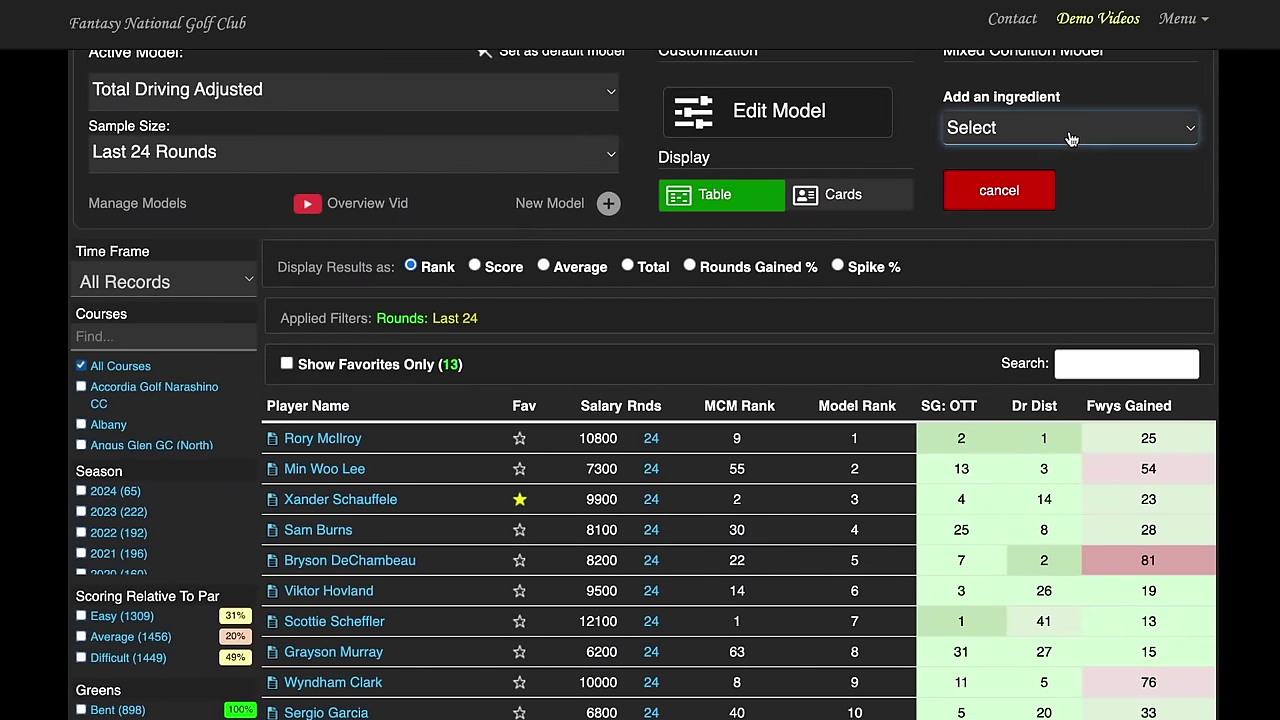
pyautogui.click(1070, 160)
pyautogui.click(1132, 194)
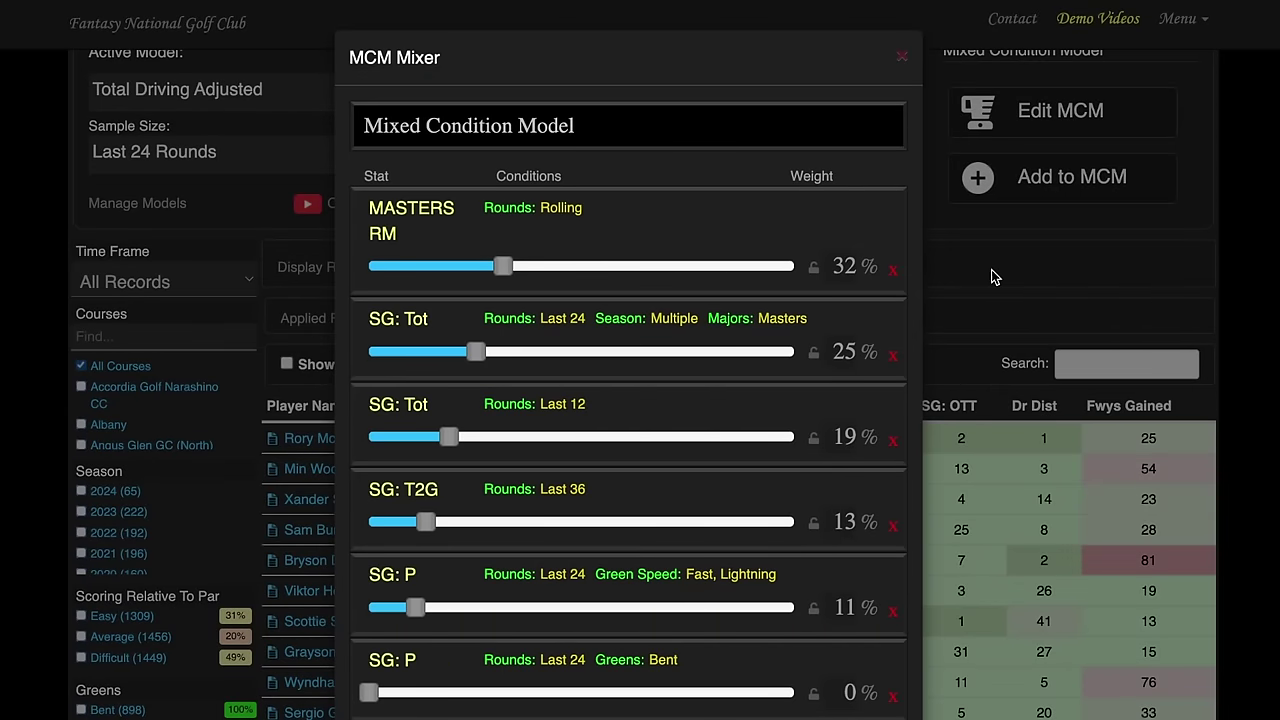
pyautogui.click(992, 269)
# Create a new model from Prox: 175-200 and Prox: 200+, weighting Prox: 175-200 slightly more, and apply it
pyautogui.scroll(1, 806, 128)
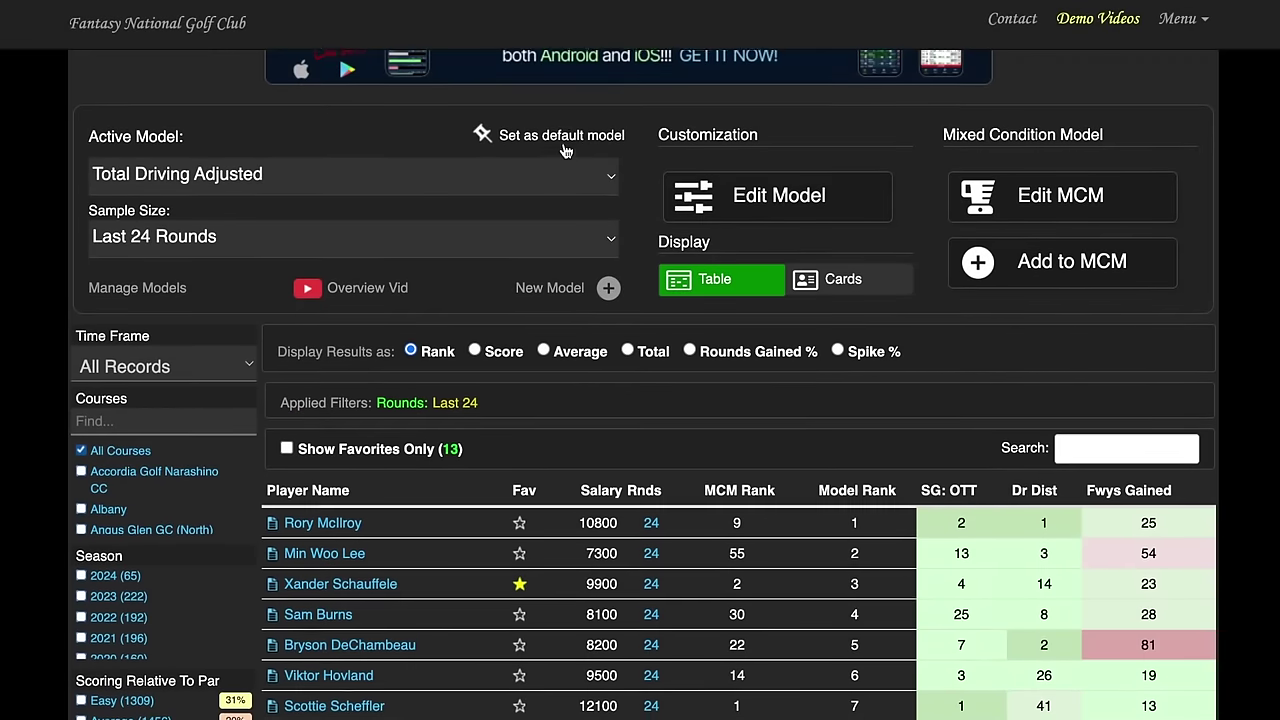
pyautogui.click(567, 289)
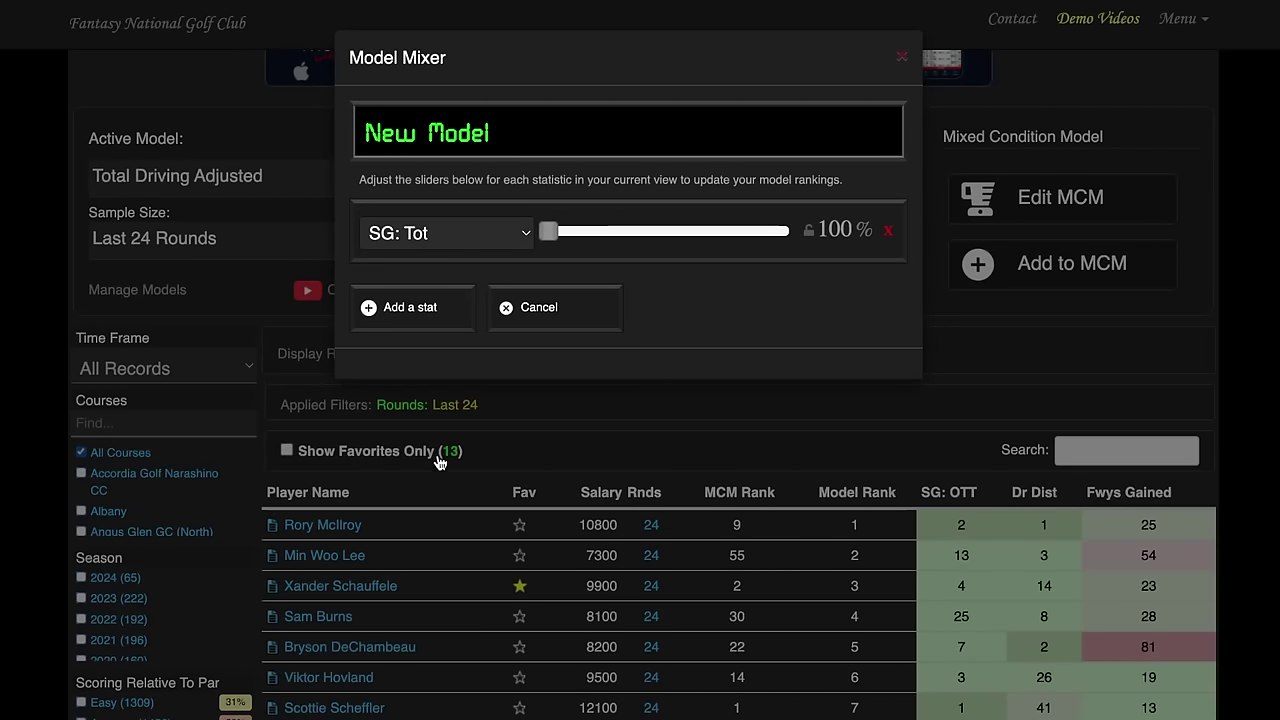
pyautogui.click(455, 563)
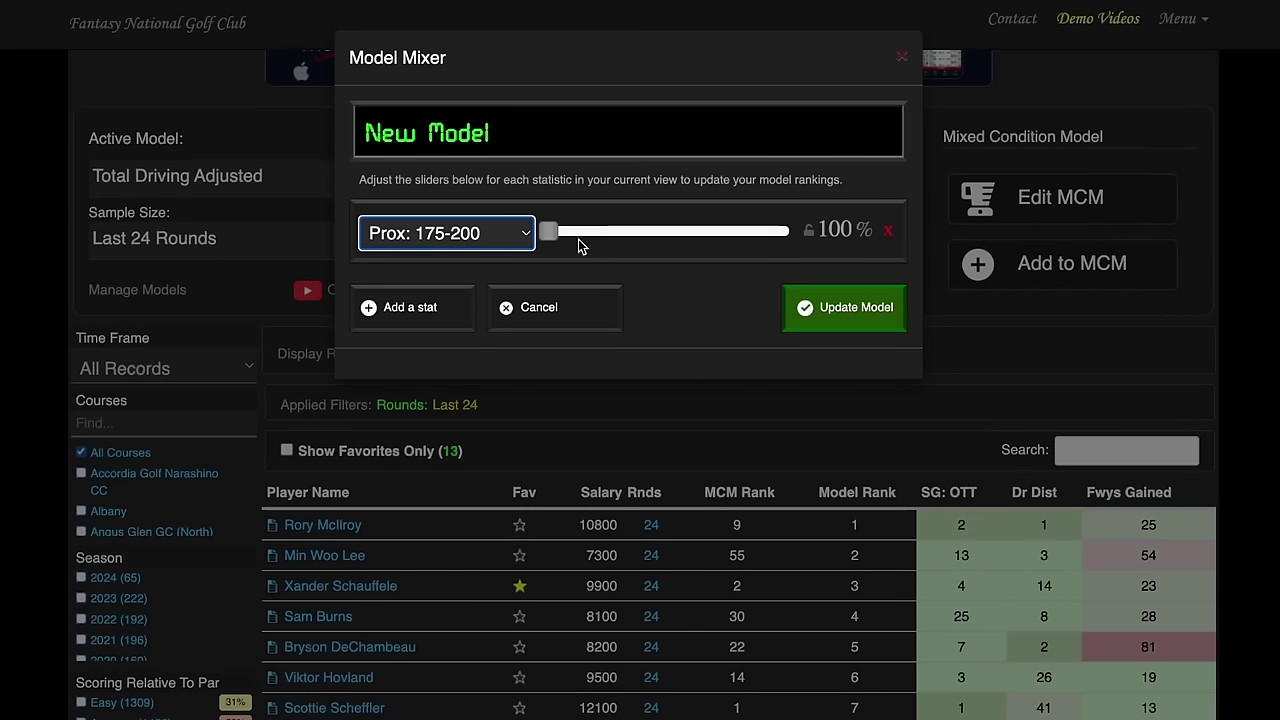
pyautogui.click(409, 307)
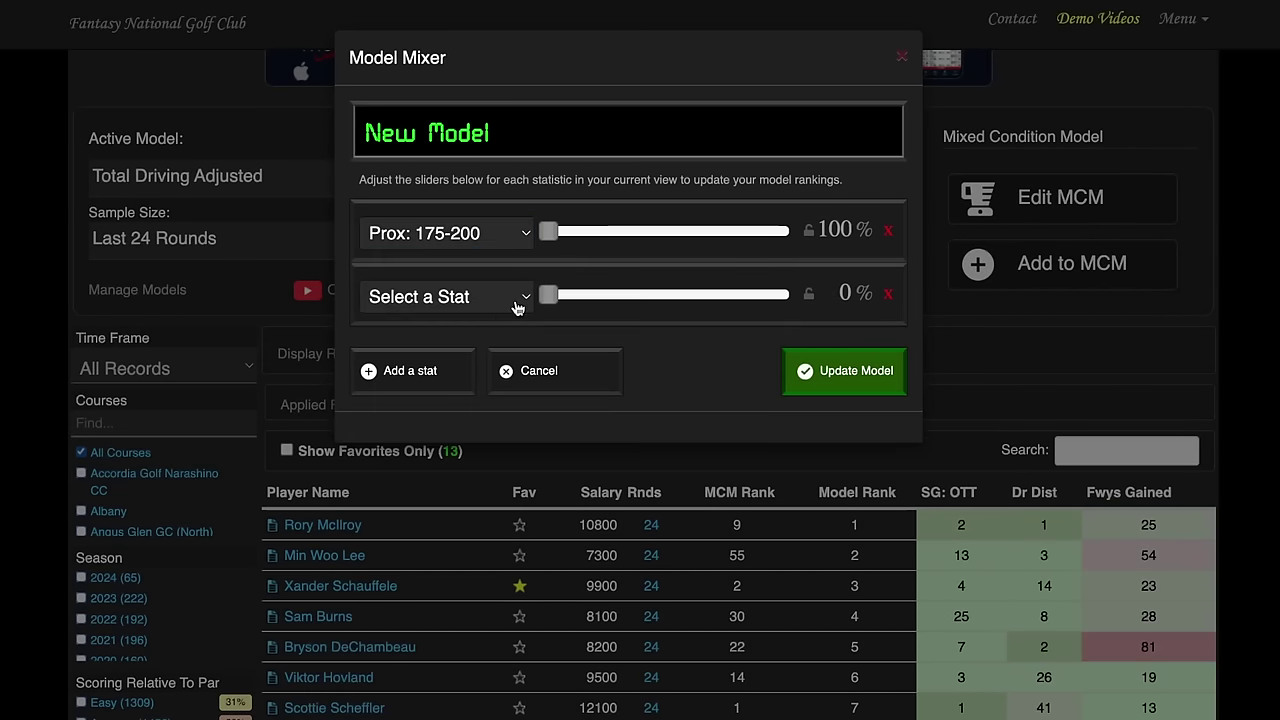
pyautogui.click(457, 586)
pyautogui.moveTo(548, 233); pyautogui.dragTo(673, 237)
pyautogui.moveTo(548, 294); pyautogui.dragTo(660, 299)
pyautogui.click(873, 375)
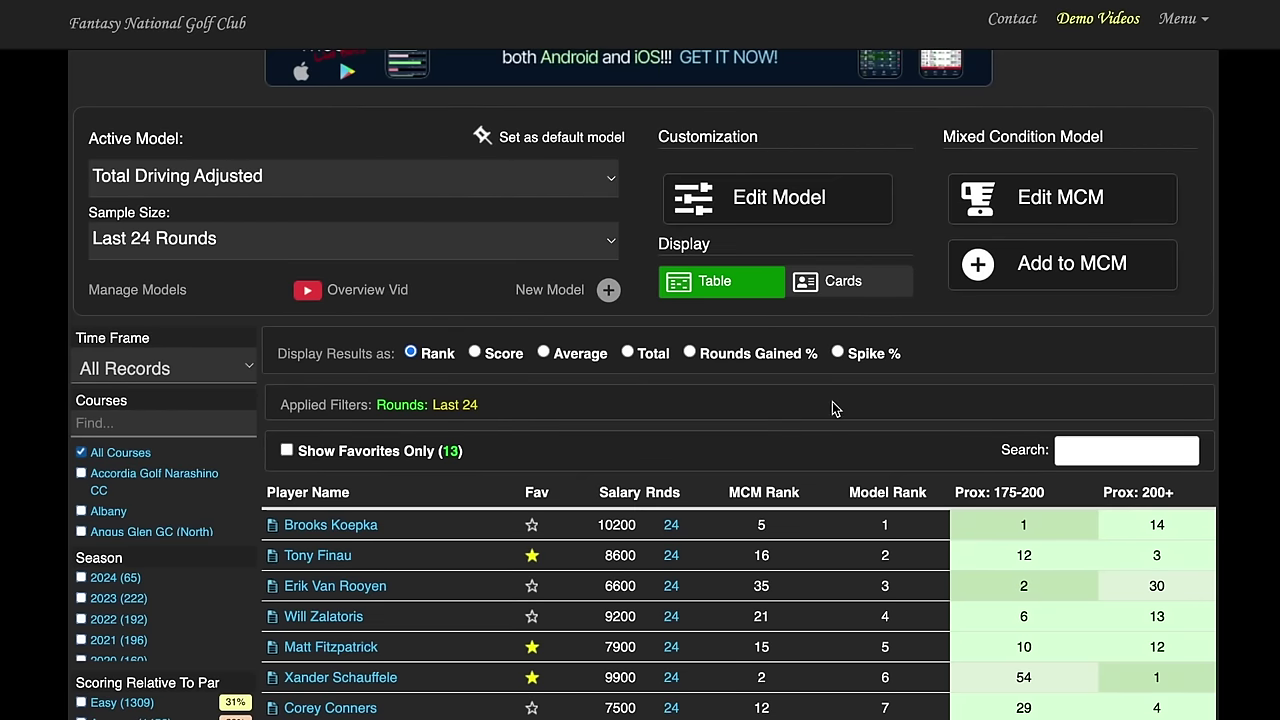
# Review the proximity rankings and add the new proximity model over the last 24 rounds to the Mixed Condition Model
pyautogui.scroll(-1, 832, 401)
pyautogui.scroll(-1, 791, 285)
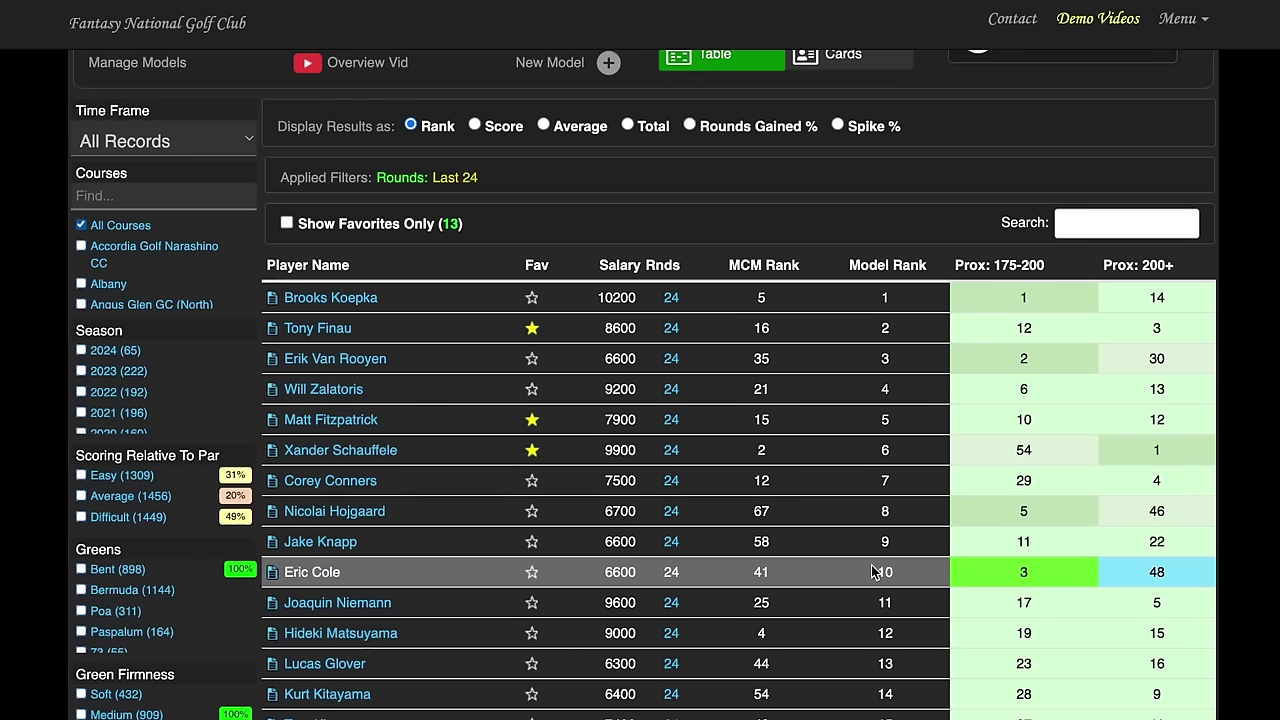
pyautogui.scroll(-1, 885, 595)
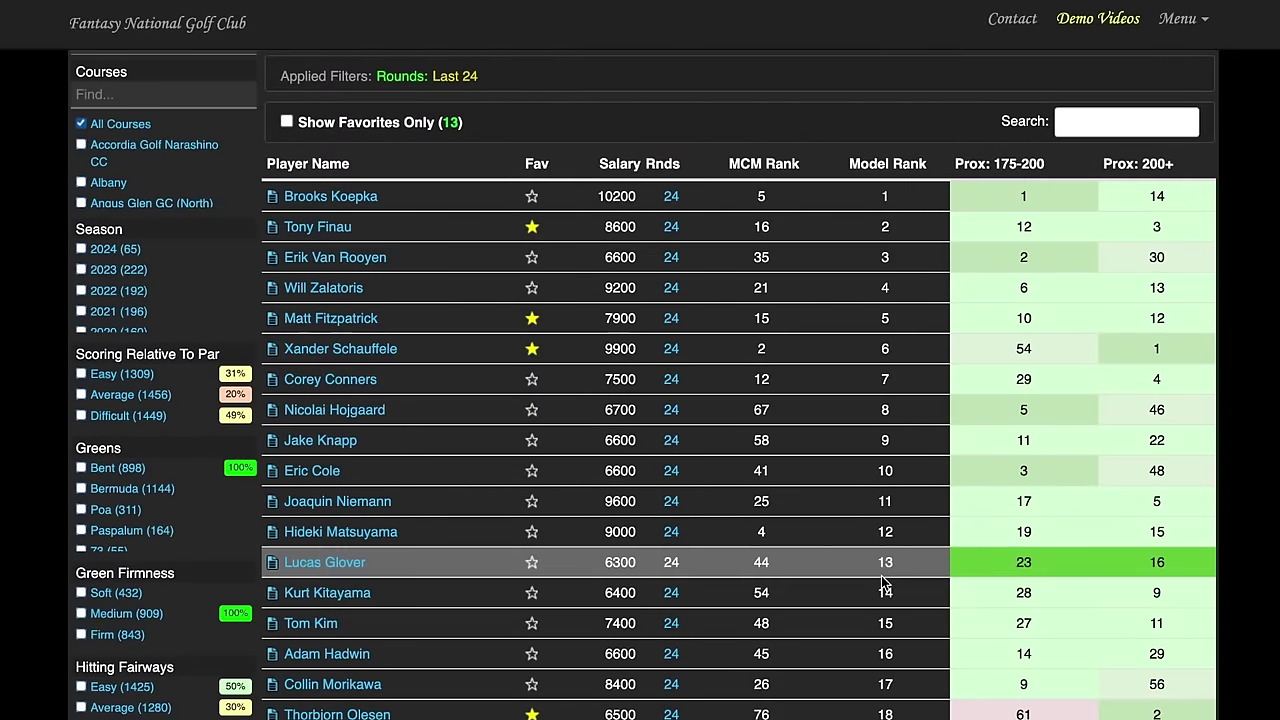
pyautogui.scroll(2, 880, 408)
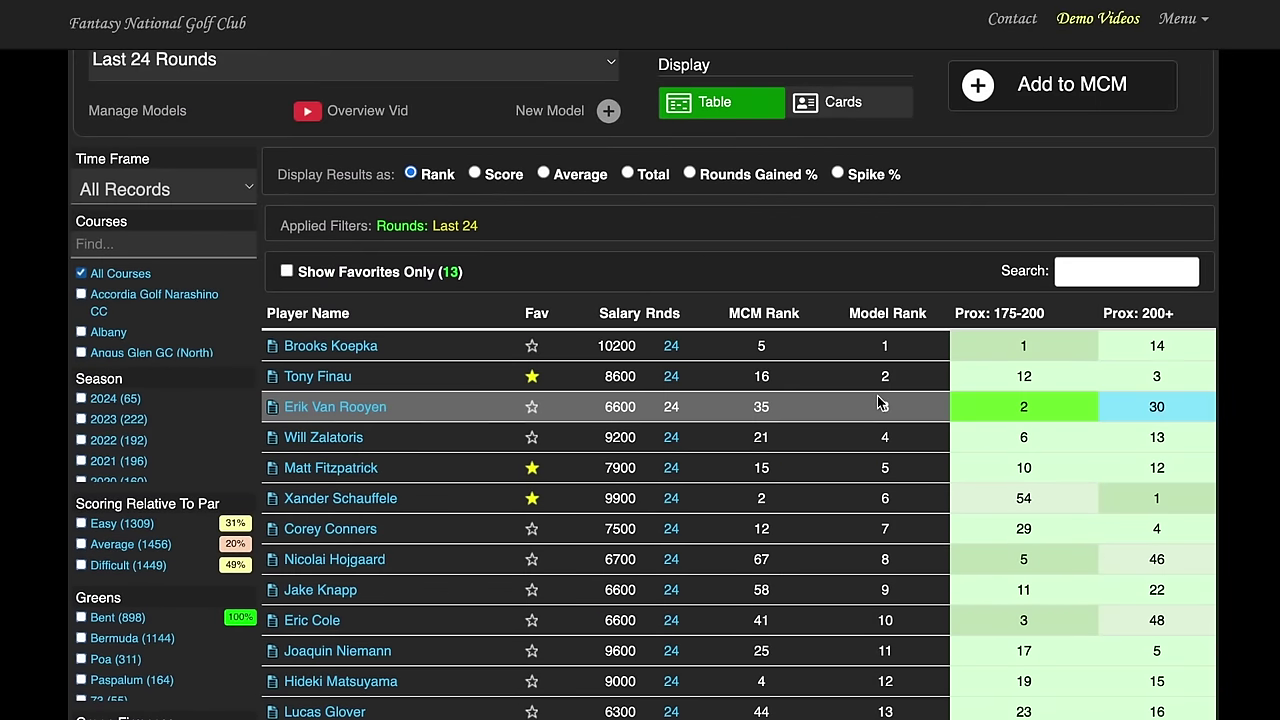
pyautogui.click(1077, 100)
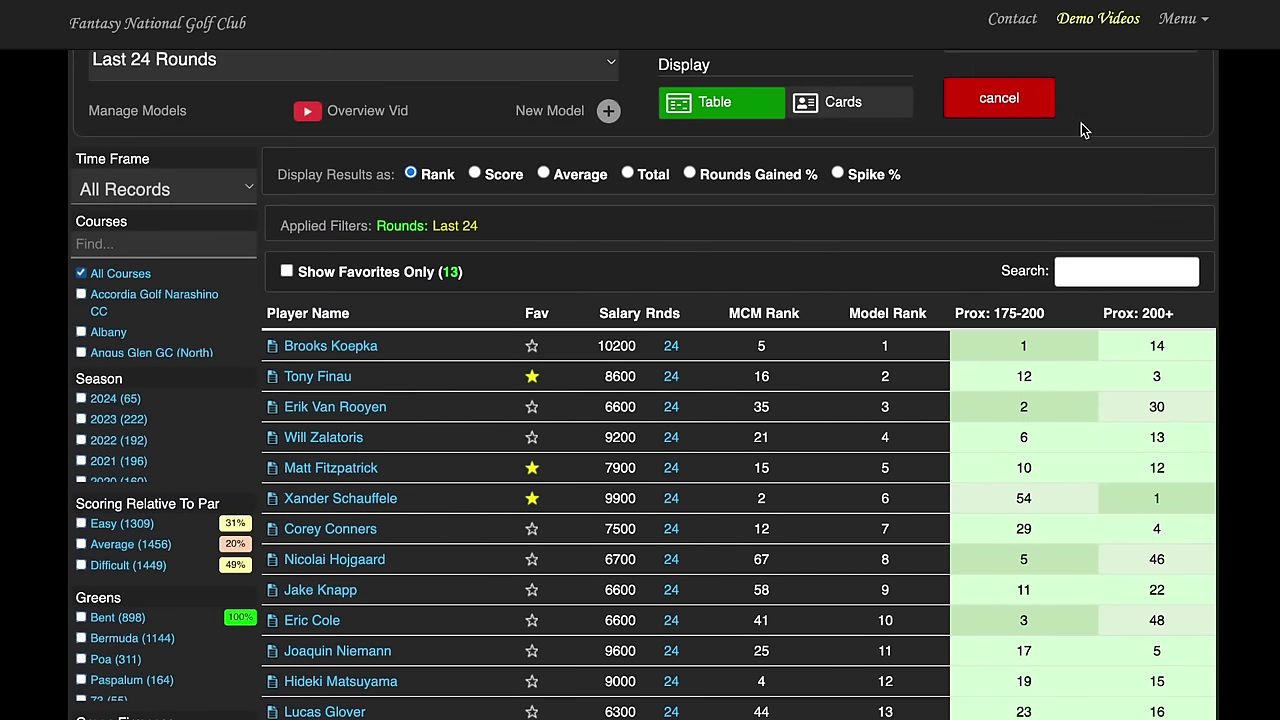
pyautogui.scroll(2, 1081, 125)
pyautogui.click(1099, 207)
pyautogui.click(1094, 232)
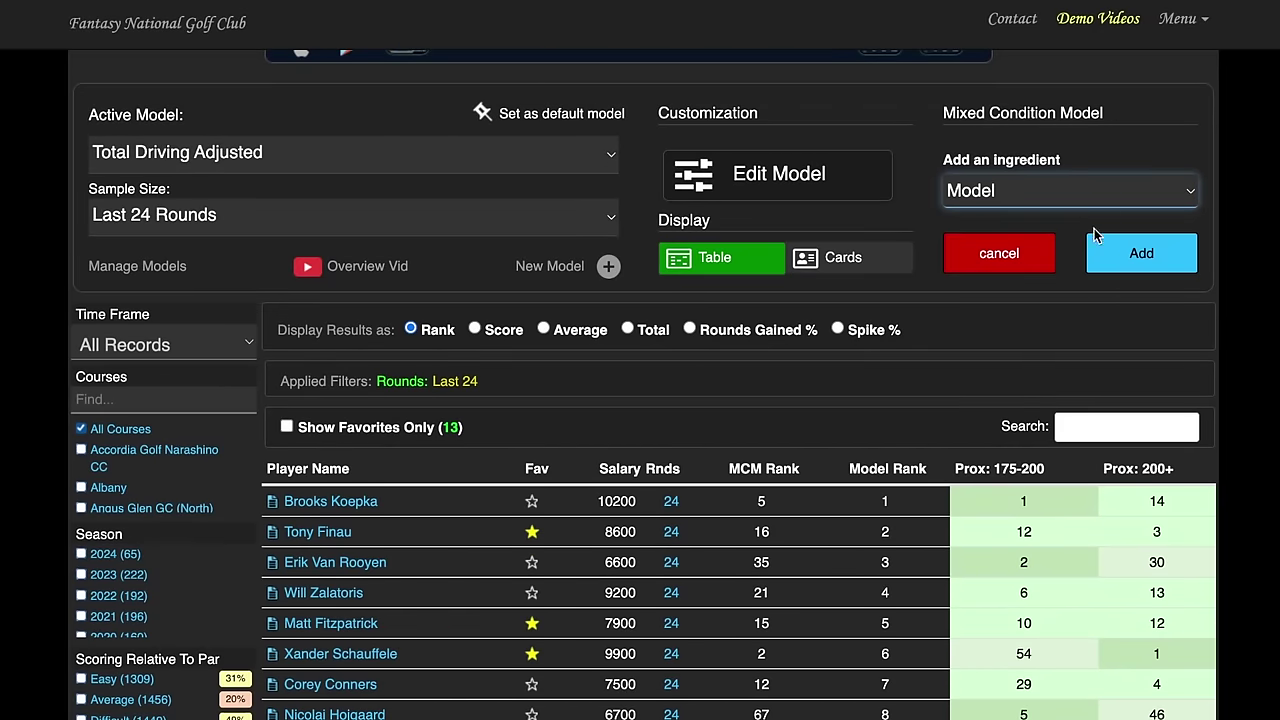
pyautogui.click(1137, 256)
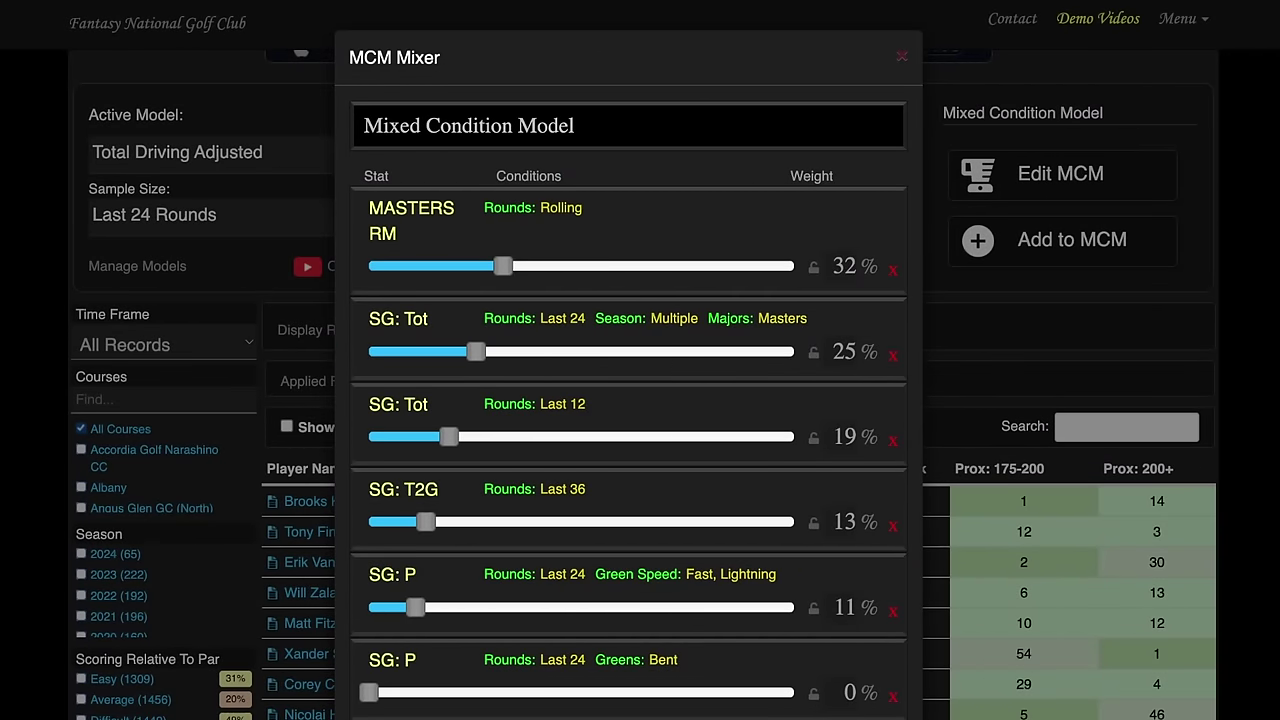
# Reduce the mixer weights of MASTERS RM to 24%, Masters SG: Tot to 25%, last-12 SG: Tot to 20% and SG: T2G to 12%
pyautogui.scroll(-2, 665, 310)
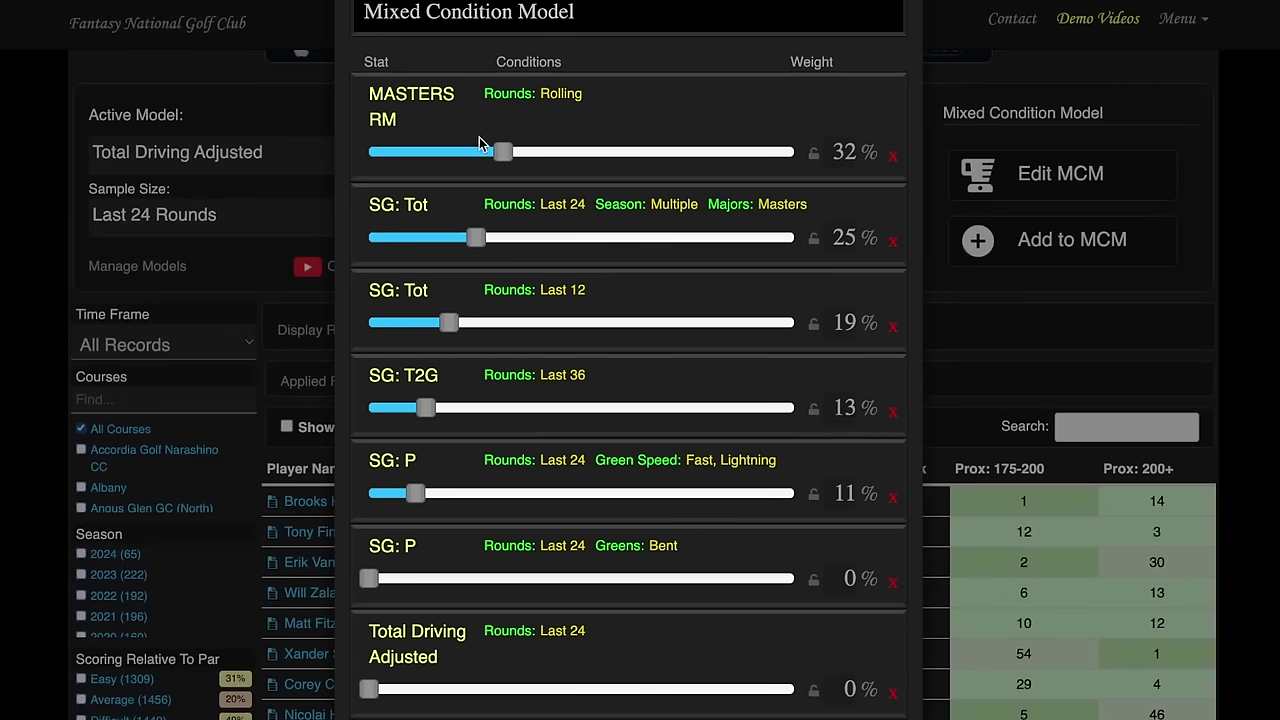
pyautogui.moveTo(503, 155); pyautogui.dragTo(464, 168)
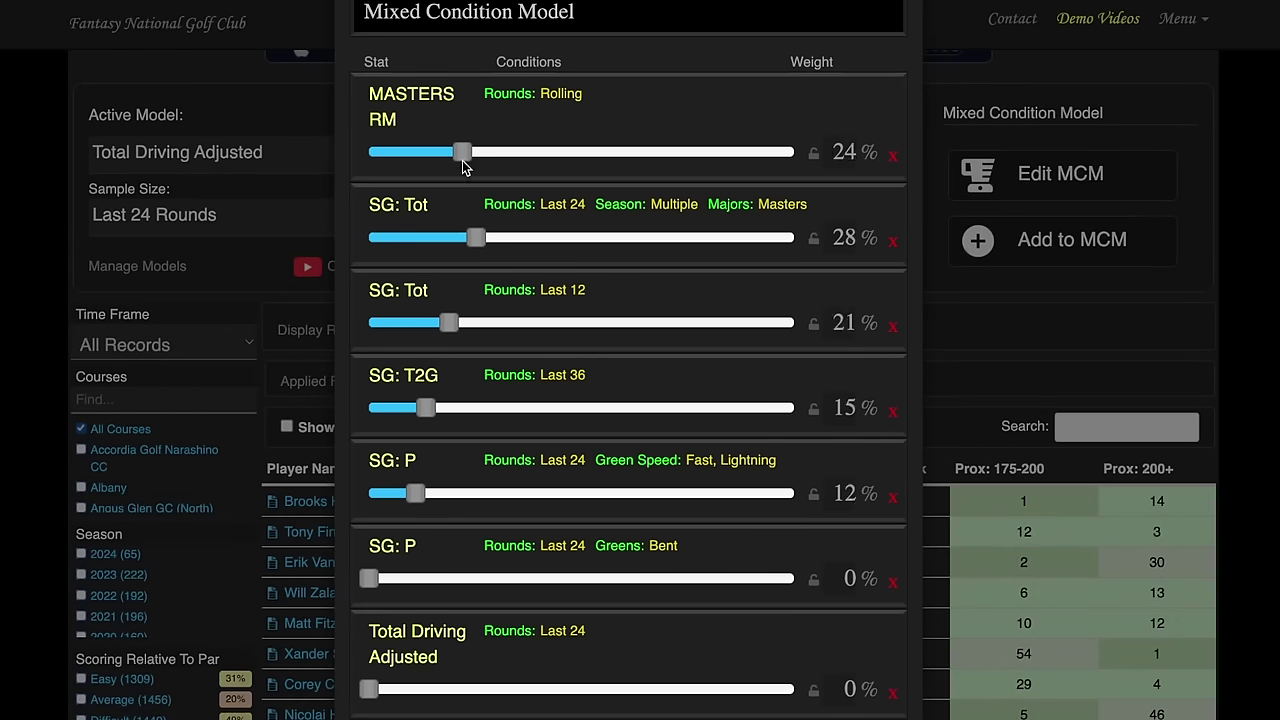
pyautogui.moveTo(482, 237); pyautogui.dragTo(452, 276)
pyautogui.scroll(-1, 940, 405)
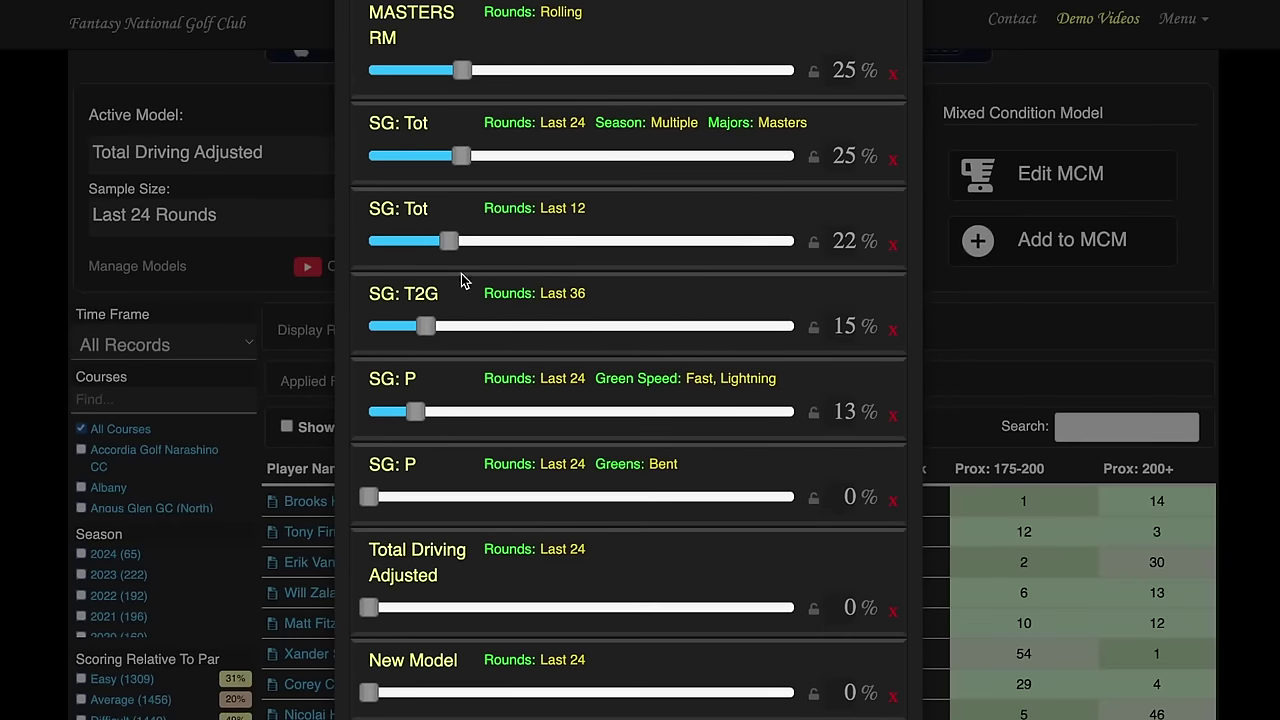
pyautogui.moveTo(450, 246); pyautogui.dragTo(440, 246)
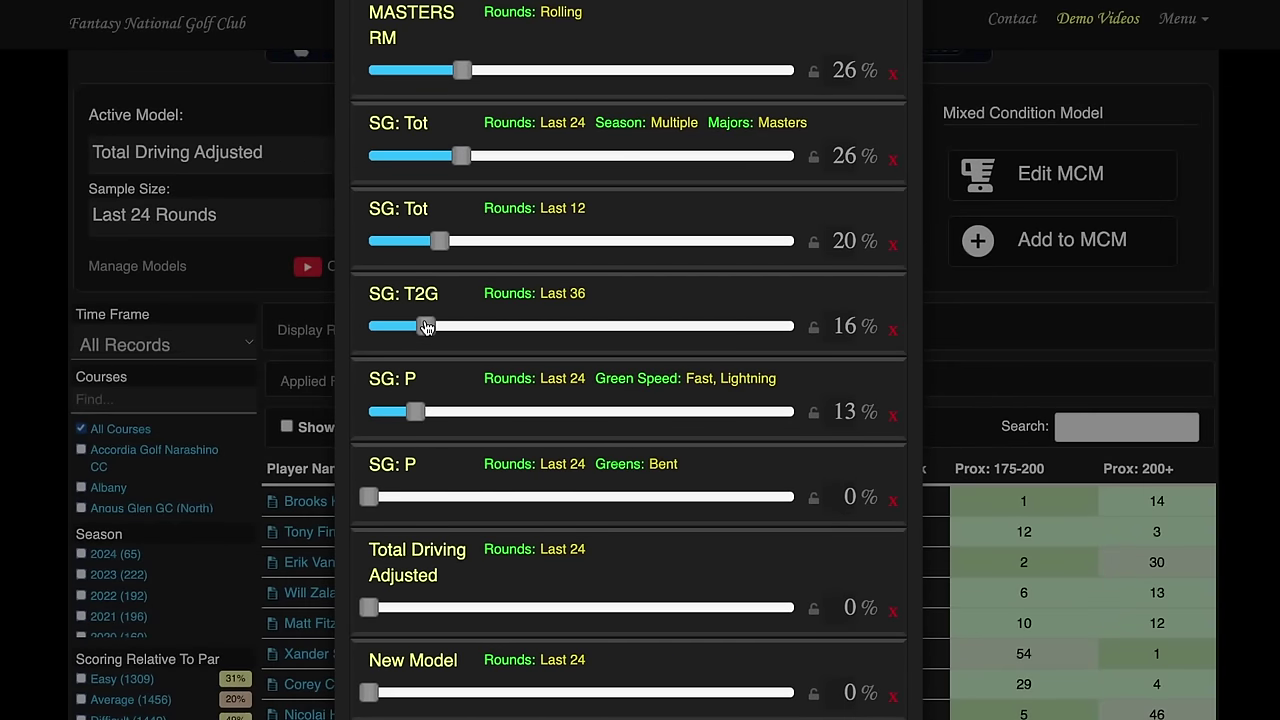
pyautogui.moveTo(423, 327); pyautogui.dragTo(409, 327)
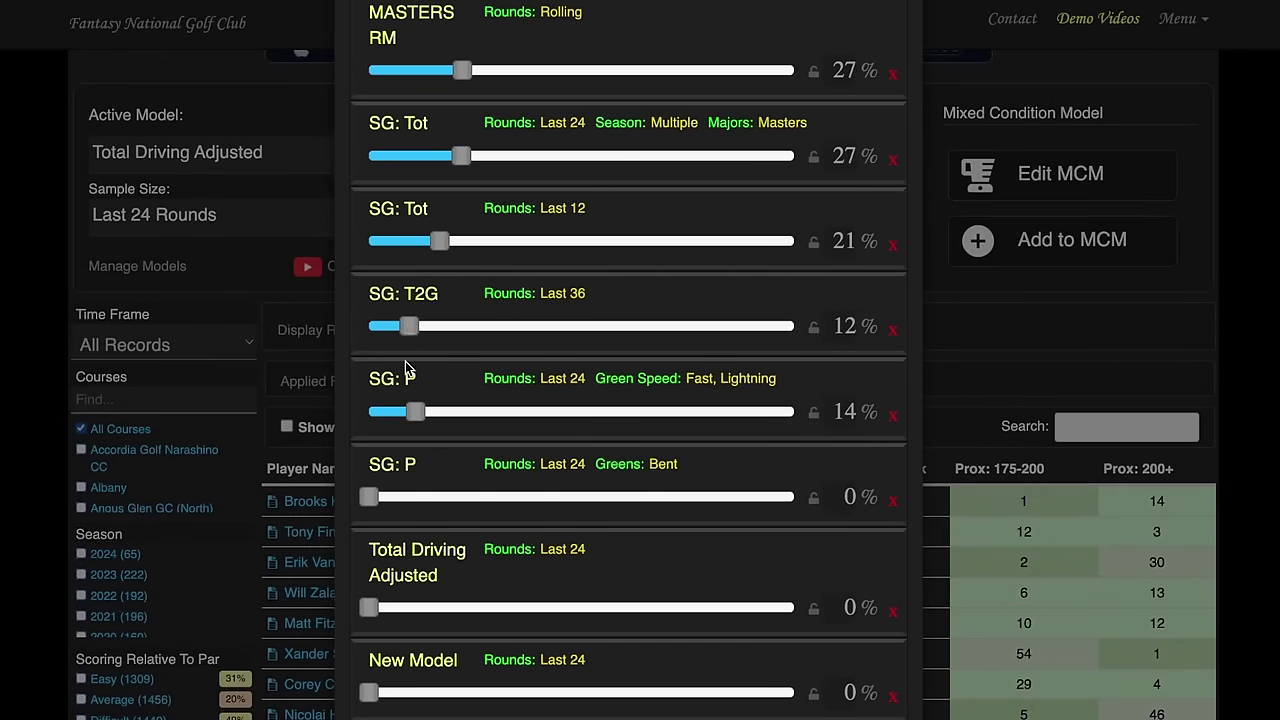
# Weight Bent-greens SG: P at 10%, Fast/Lightning SG: P at 11% and Total Driving Adjusted at 15% in the Mixed Condition Model
pyautogui.moveTo(369, 497); pyautogui.dragTo(407, 497)
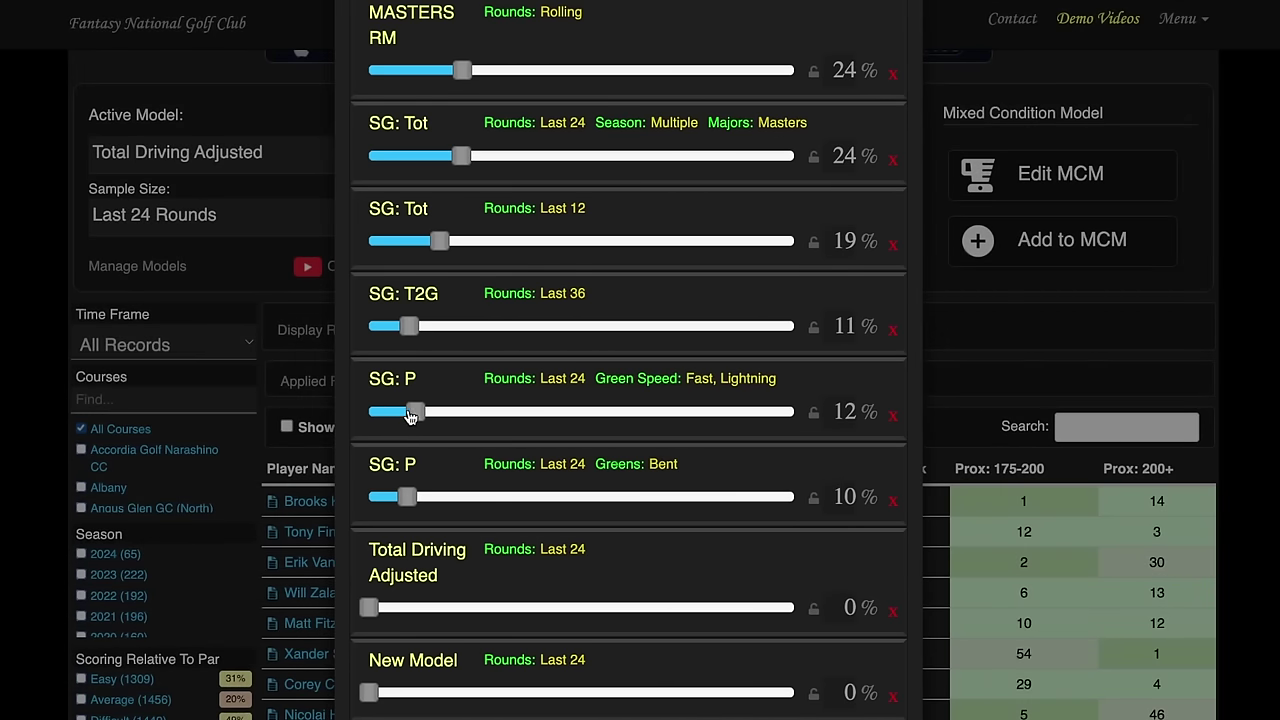
pyautogui.moveTo(418, 424); pyautogui.dragTo(410, 418)
pyautogui.scroll(-3, 518, 420)
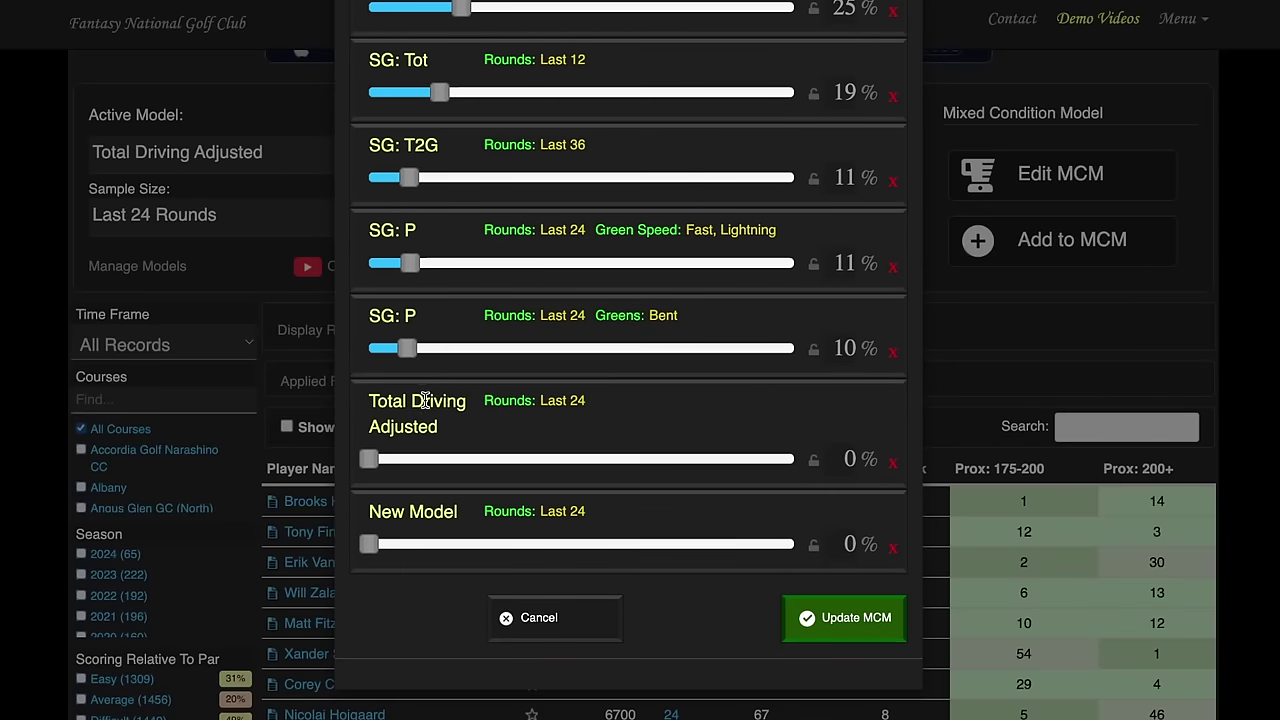
pyautogui.moveTo(371, 459); pyautogui.dragTo(437, 466)
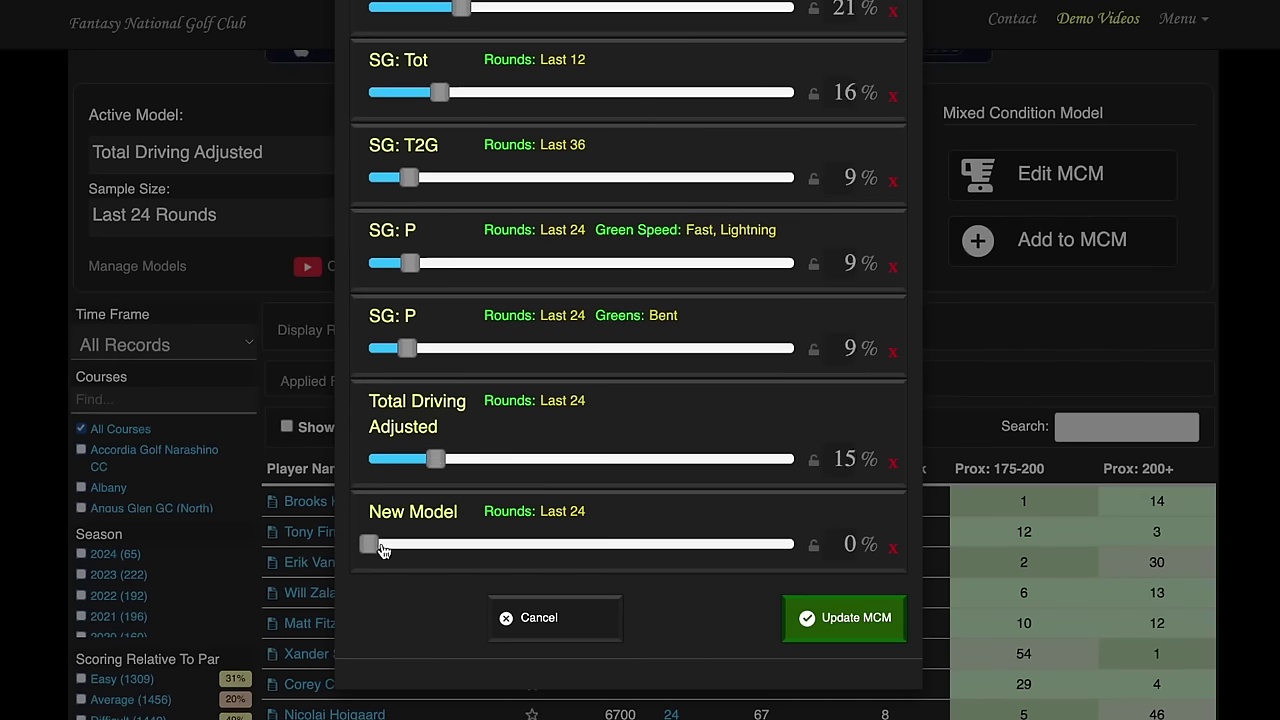